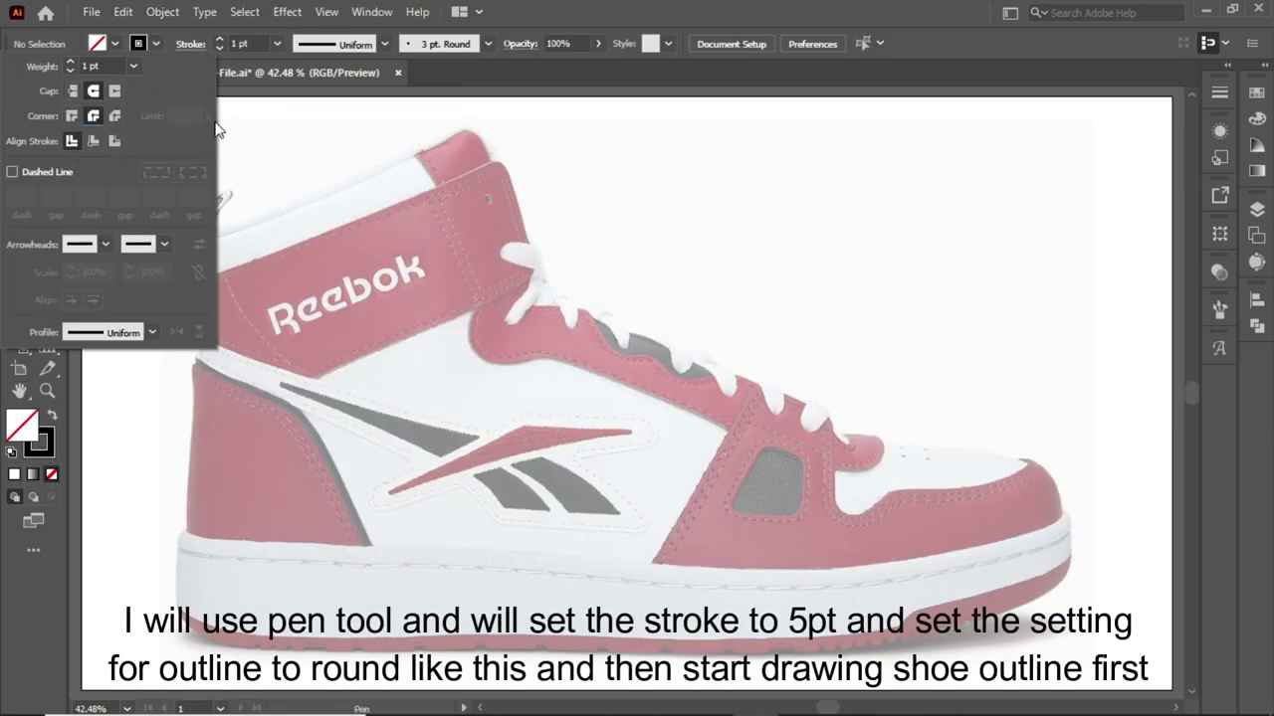
# - Raise the stroke weight to 5 pt with round caps and round corners
pyautogui.click(220, 40)
pyautogui.click(220, 40)
pyautogui.click(220, 39)
# - Trace the outline from the back of the collar over the collar and down the laces
pyautogui.hotkey('ctrl', '+')
pyautogui.hotkey('ctrl', '+')
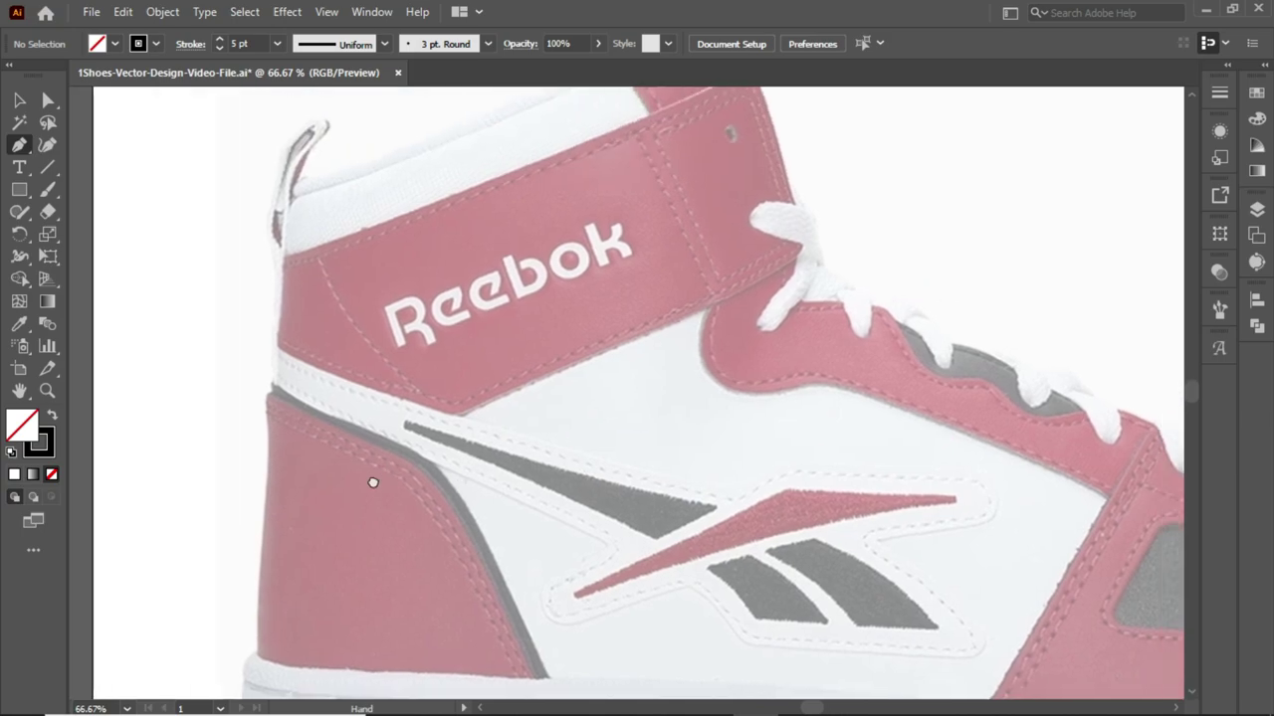
pyautogui.scroll(5, 370, 484)
pyautogui.scroll(2, 369, 483)
pyautogui.click(202, 423)
pyautogui.moveTo(613, 245); pyautogui.dragTo(669, 323)
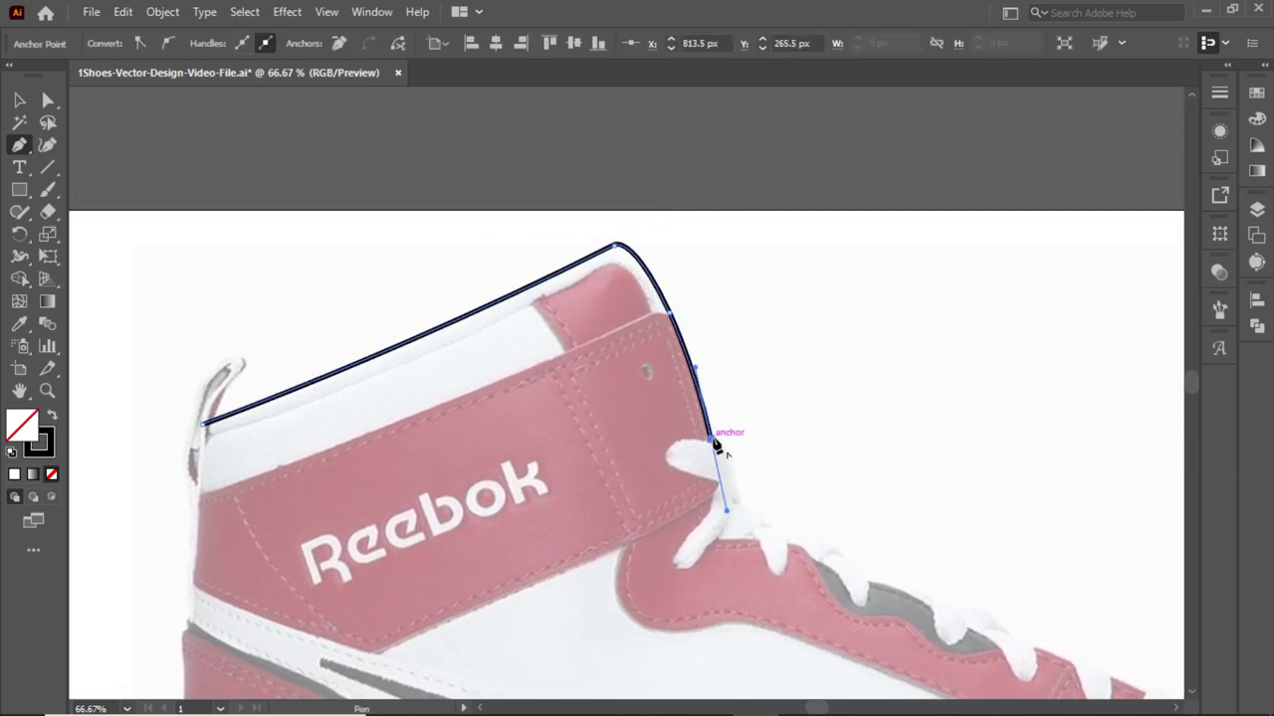
pyautogui.scroll(-3, 742, 503)
pyautogui.hscroll(3, 741, 502)
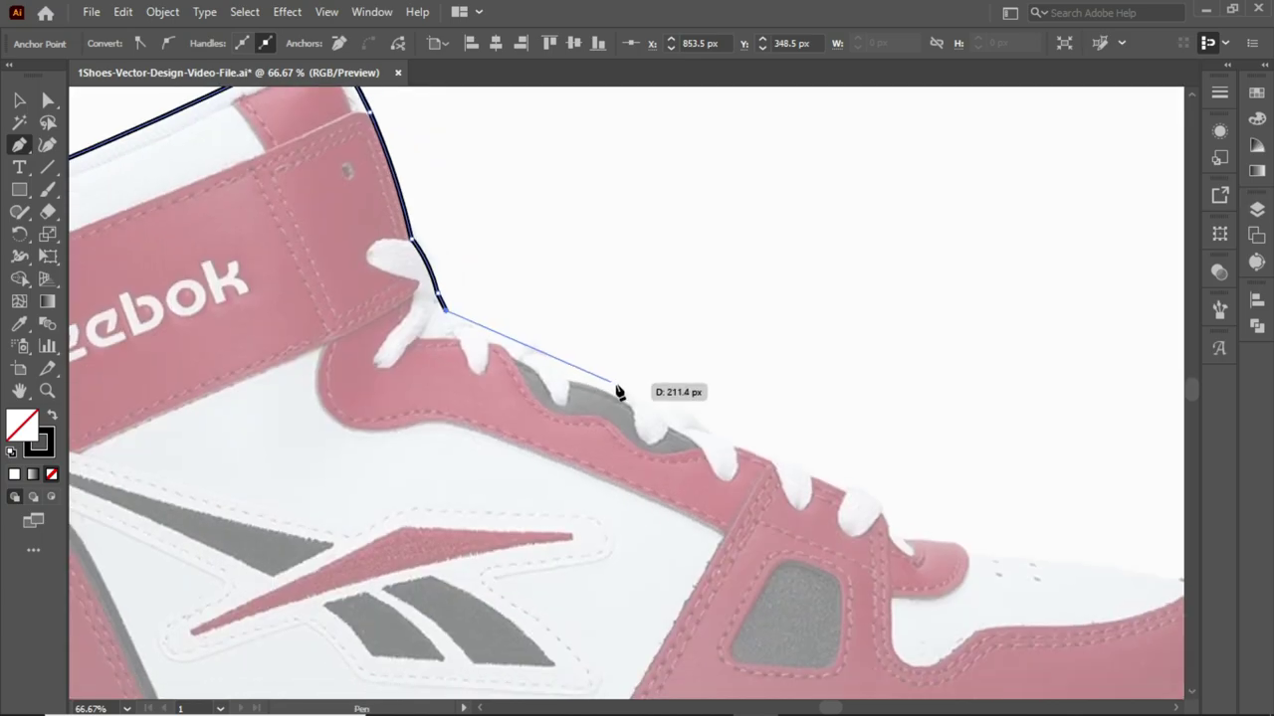
pyautogui.click(607, 373)
pyautogui.moveTo(822, 497); pyautogui.dragTo(822, 498)
pyautogui.hotkey('ctrl', '+')
pyautogui.hotkey('ctrl', '+')
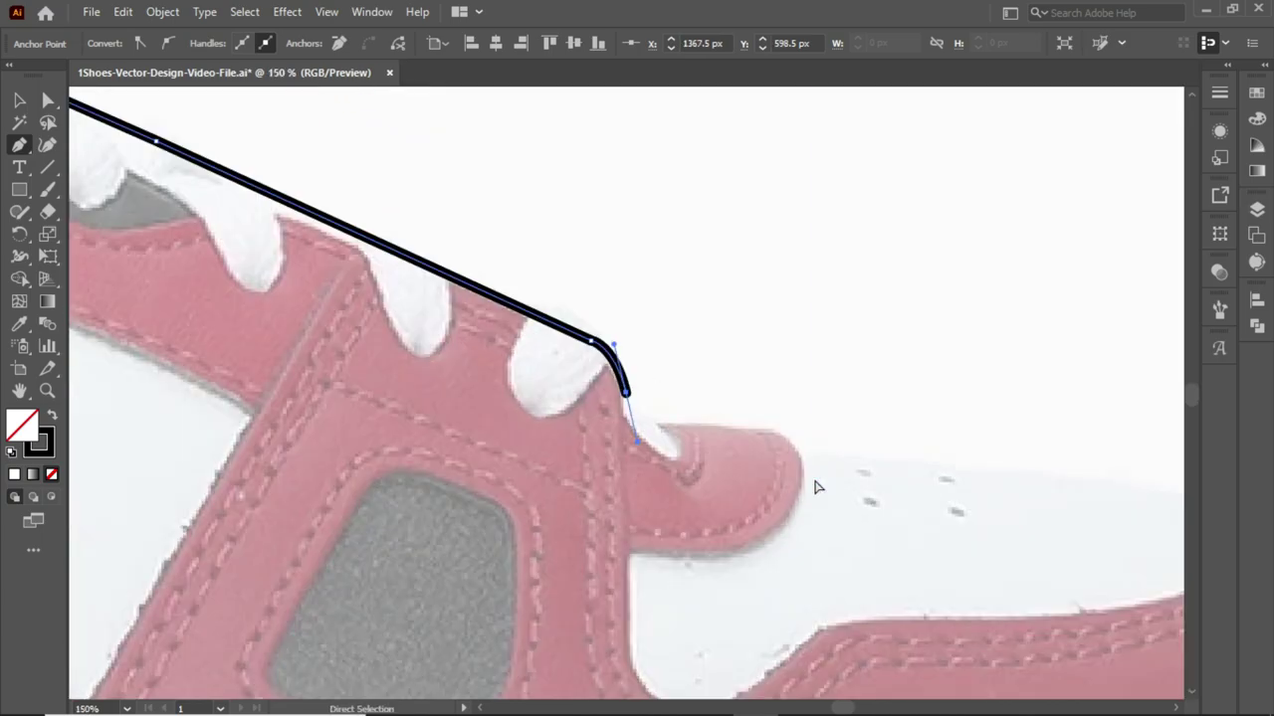
pyautogui.hotkey('ctrl', '-')
# - Continue the outline over the toe cap and along the sole's underside
pyautogui.moveTo(839, 392); pyautogui.dragTo(915, 410)
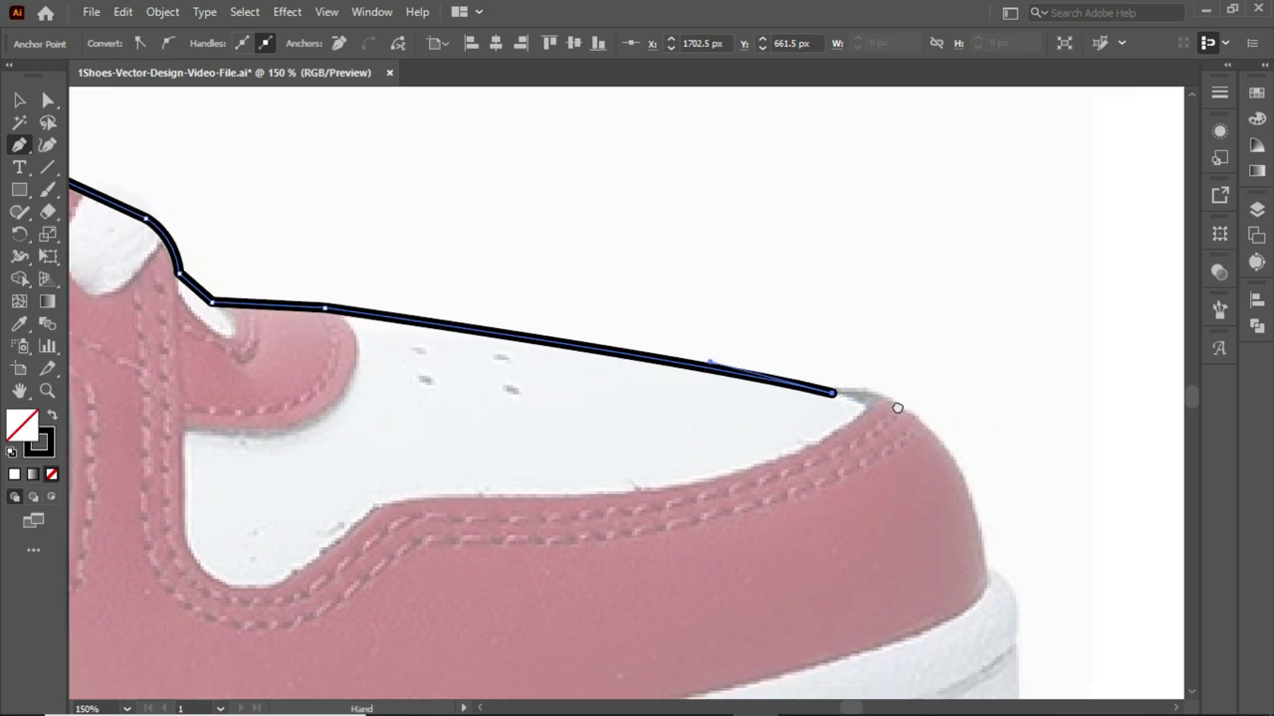
pyautogui.moveTo(954, 524); pyautogui.dragTo(814, 374)
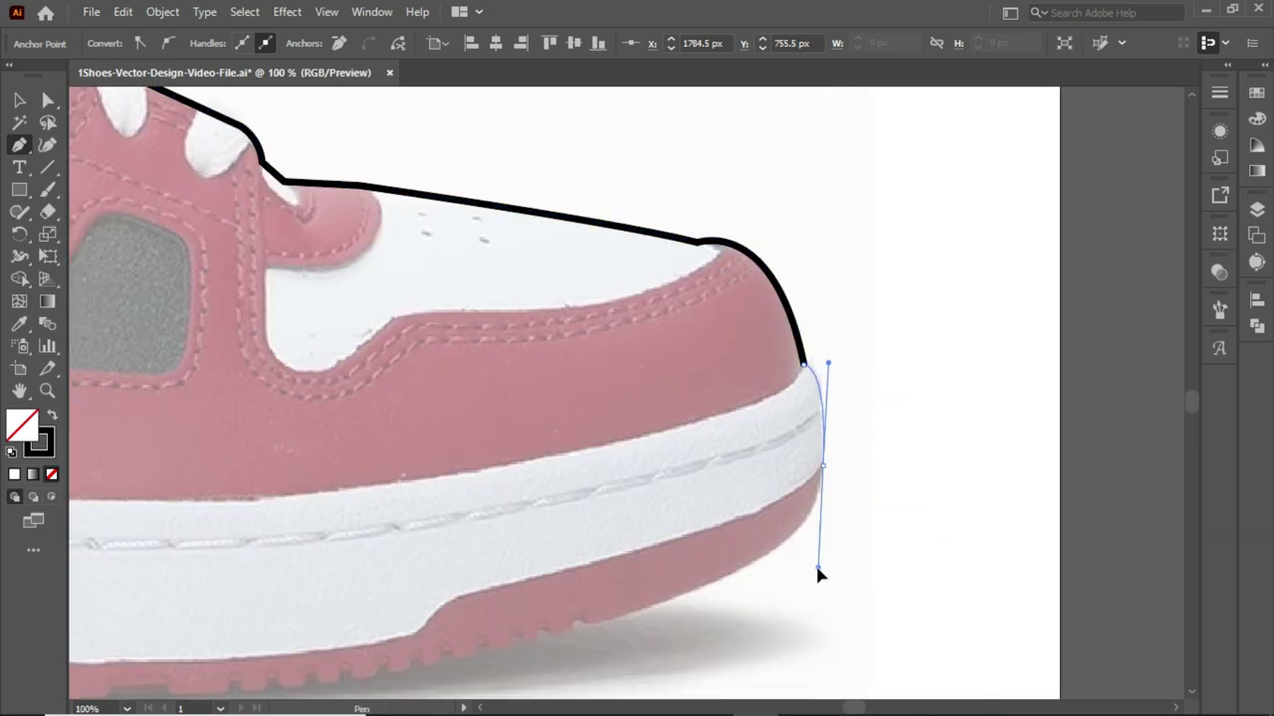
pyautogui.scroll(-1, 826, 478)
pyautogui.hscroll(-3, 822, 518)
pyautogui.click(817, 561)
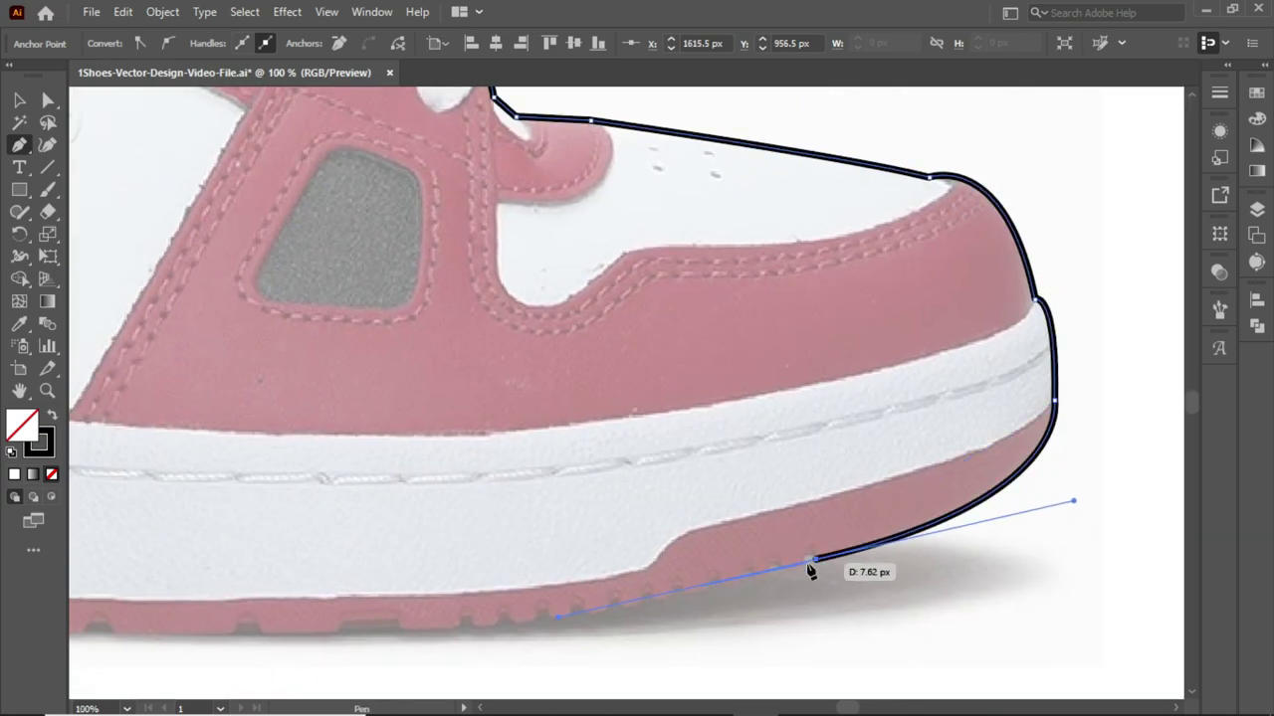
pyautogui.hscroll(-4, 654, 597)
pyautogui.moveTo(414, 591); pyautogui.dragTo(414, 591)
pyautogui.scroll(-1, 537, 587)
pyautogui.hscroll(-2, 537, 587)
pyautogui.hscroll(-2, 706, 567)
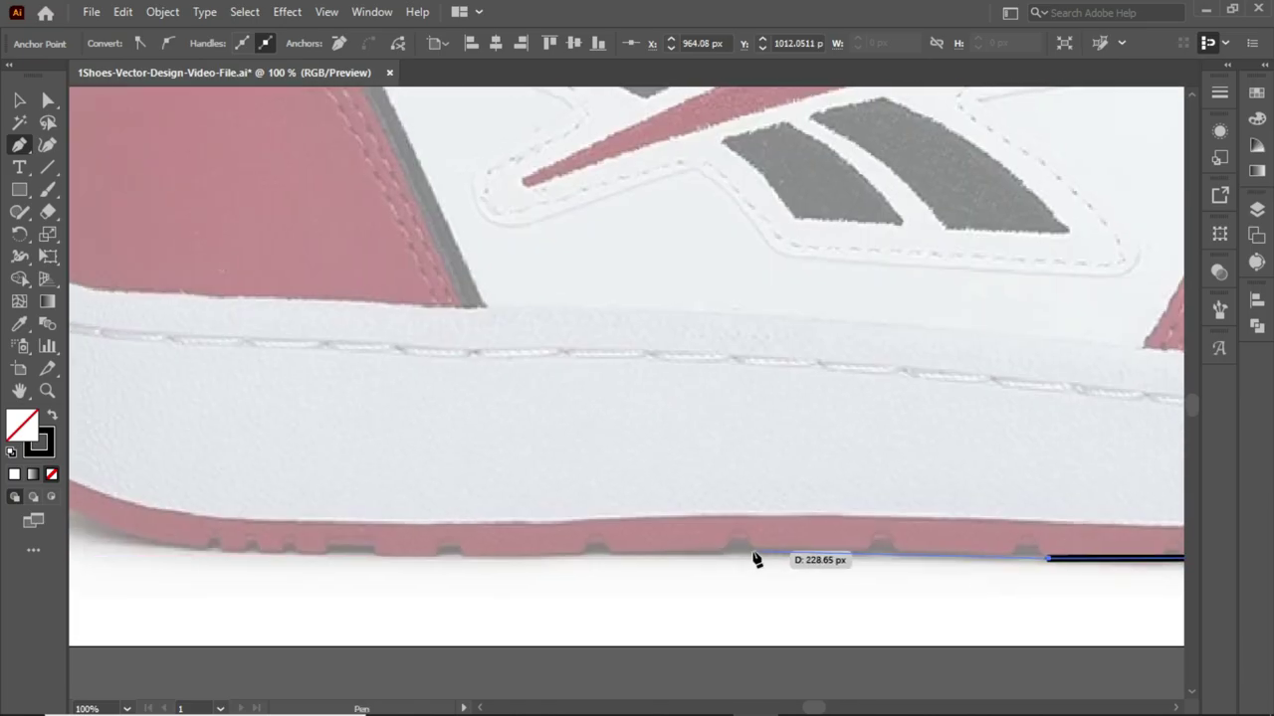
pyautogui.hscroll(-1, 647, 562)
pyautogui.hscroll(-4, 686, 562)
pyautogui.hscroll(-1, 786, 575)
pyautogui.scroll(1, 786, 575)
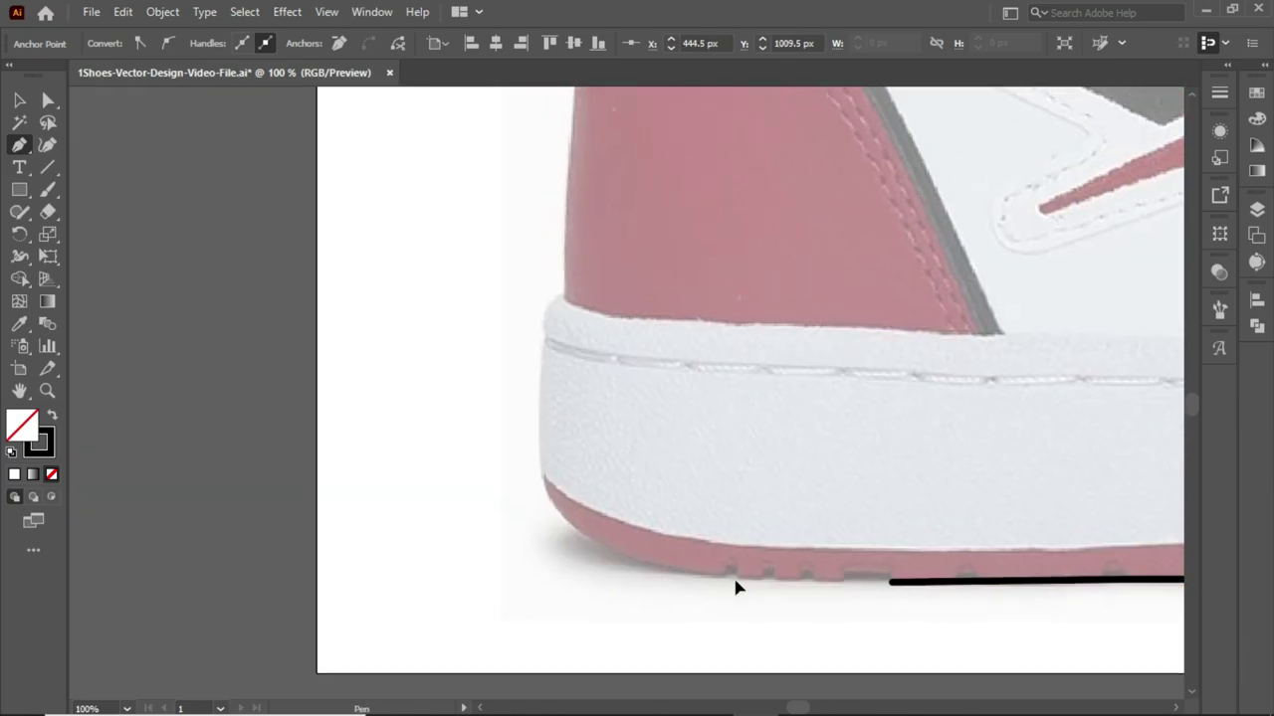
# - Close the outline around the heel and check its anchor points
pyautogui.moveTo(602, 285); pyautogui.dragTo(603, 284)
pyautogui.scroll(4, 557, 378)
pyautogui.hscroll(2, 557, 379)
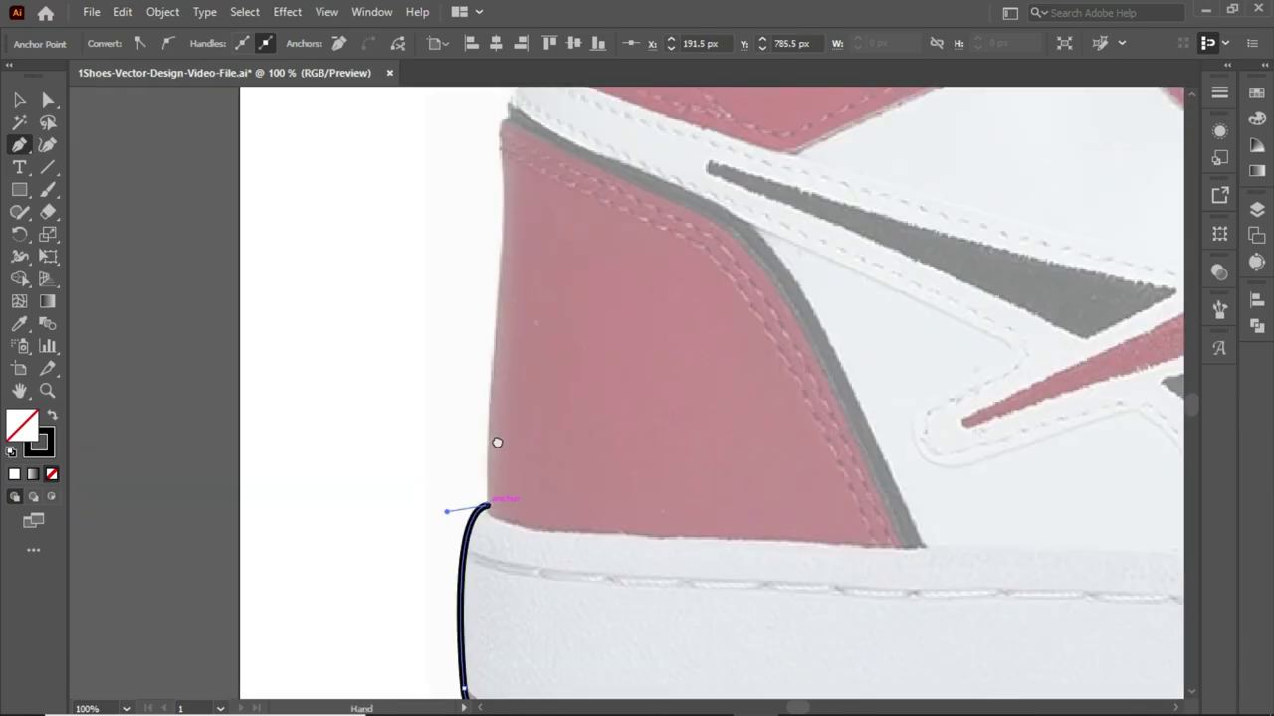
pyautogui.scroll(2, 494, 441)
pyautogui.click(476, 388)
pyautogui.scroll(3, 477, 299)
pyautogui.scroll(-2, 398, 407)
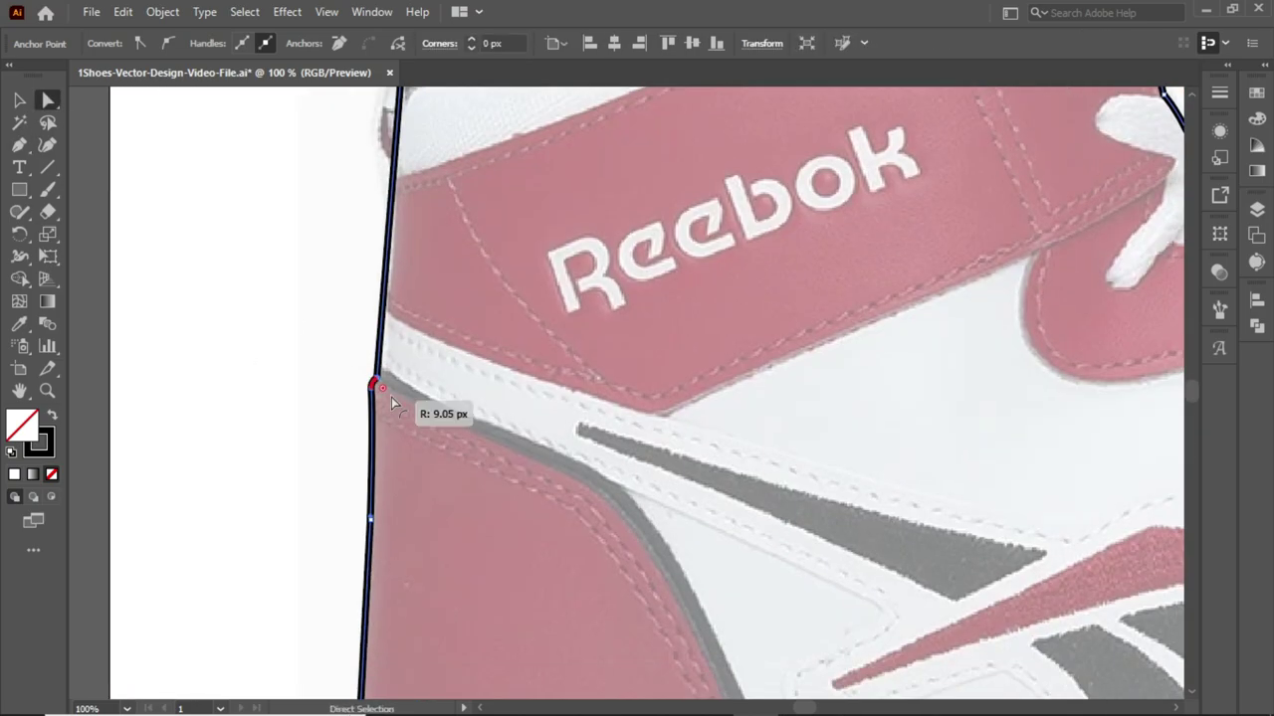
pyautogui.scroll(-4, 398, 407)
pyautogui.hscroll(2, 398, 407)
pyautogui.scroll(-2, 242, 369)
pyautogui.press('a')
pyautogui.hscroll(5, 627, 398)
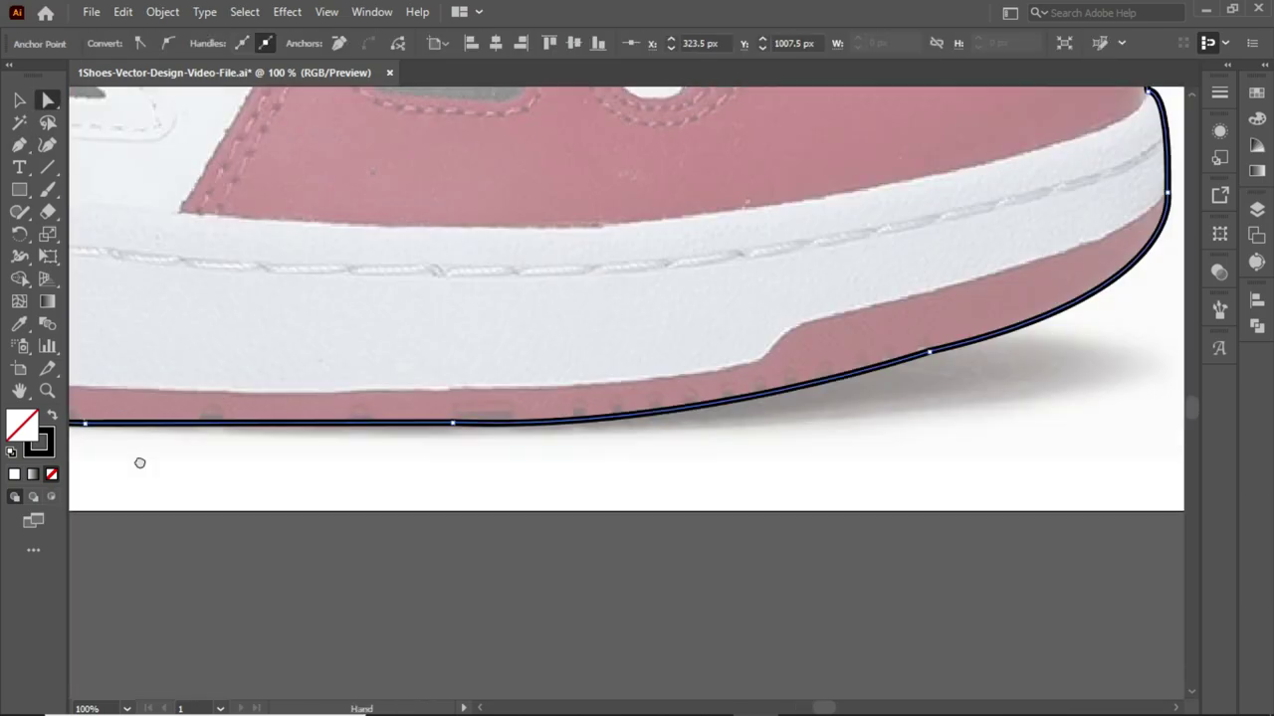
pyautogui.hscroll(-3, 844, 533)
pyautogui.scroll(2, 843, 532)
pyautogui.click(843, 532)
pyautogui.scroll(-2, 538, 599)
pyautogui.hscroll(-3, 537, 600)
pyautogui.scroll(5, 597, 517)
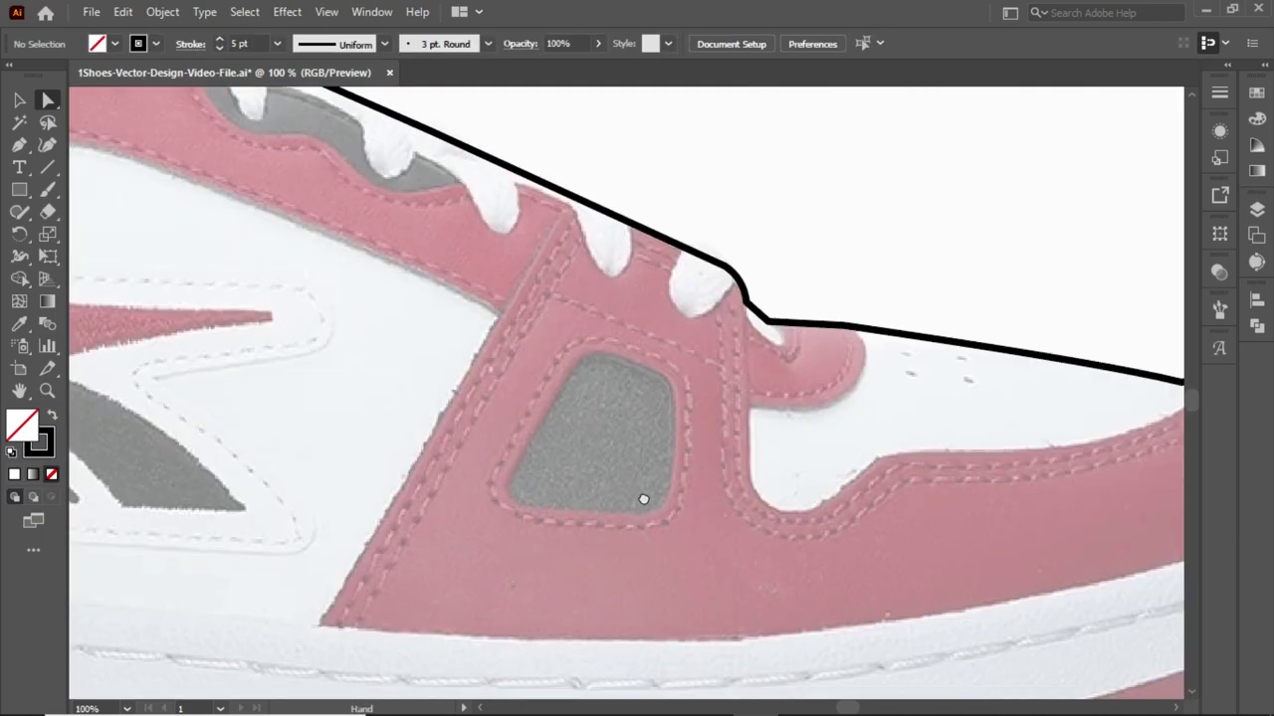
pyautogui.hscroll(2, 641, 463)
pyautogui.click(1054, 483)
# - Draw the collar line below the padding, ending on the outline's right edge
pyautogui.scroll(5, 247, 435)
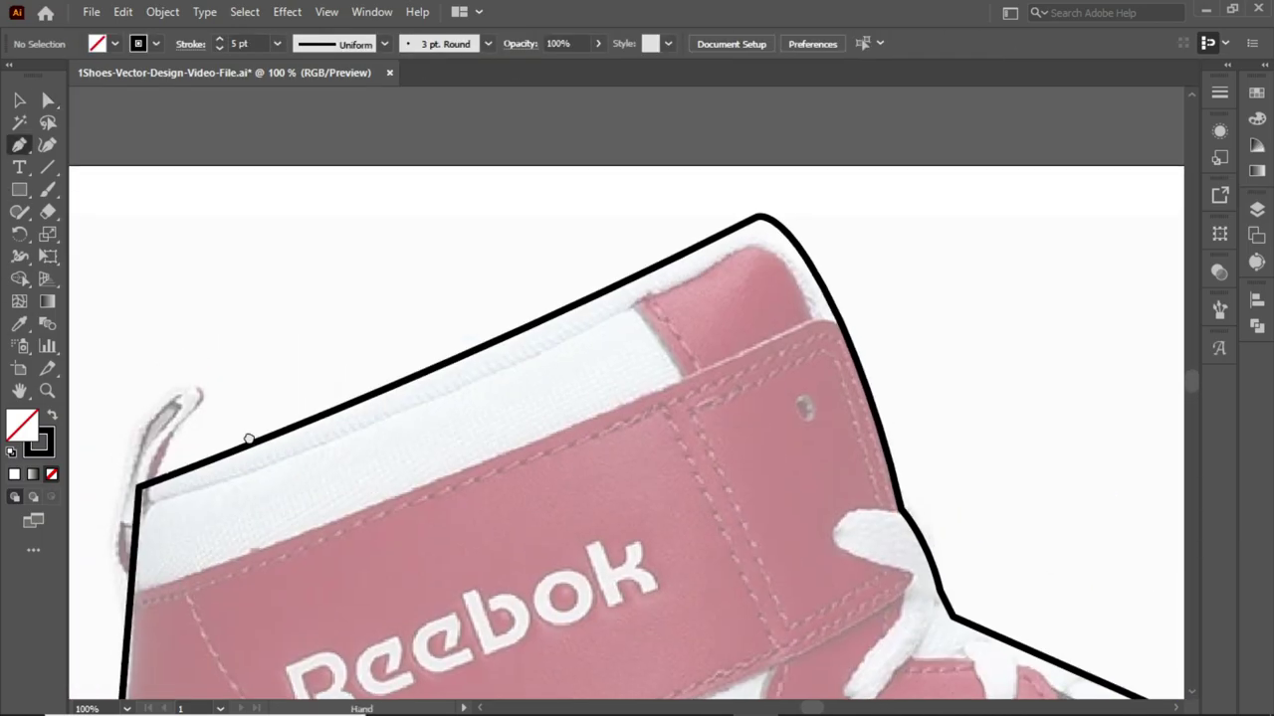
pyautogui.hscroll(-3, 248, 435)
pyautogui.press('p')
pyautogui.click(119, 489)
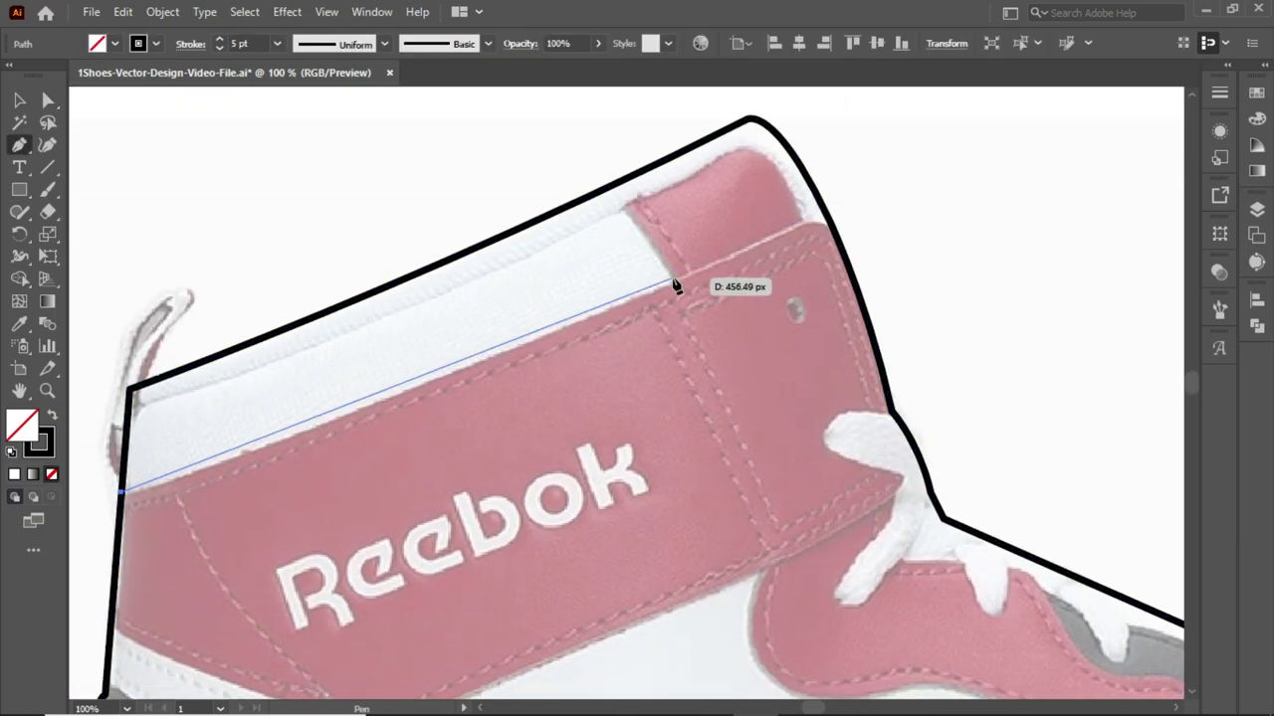
pyautogui.moveTo(674, 286); pyautogui.dragTo(1052, 119)
pyautogui.keyDown('alt'); pyautogui.click(682, 276); pyautogui.keyUp('alt')
pyautogui.click(850, 254)
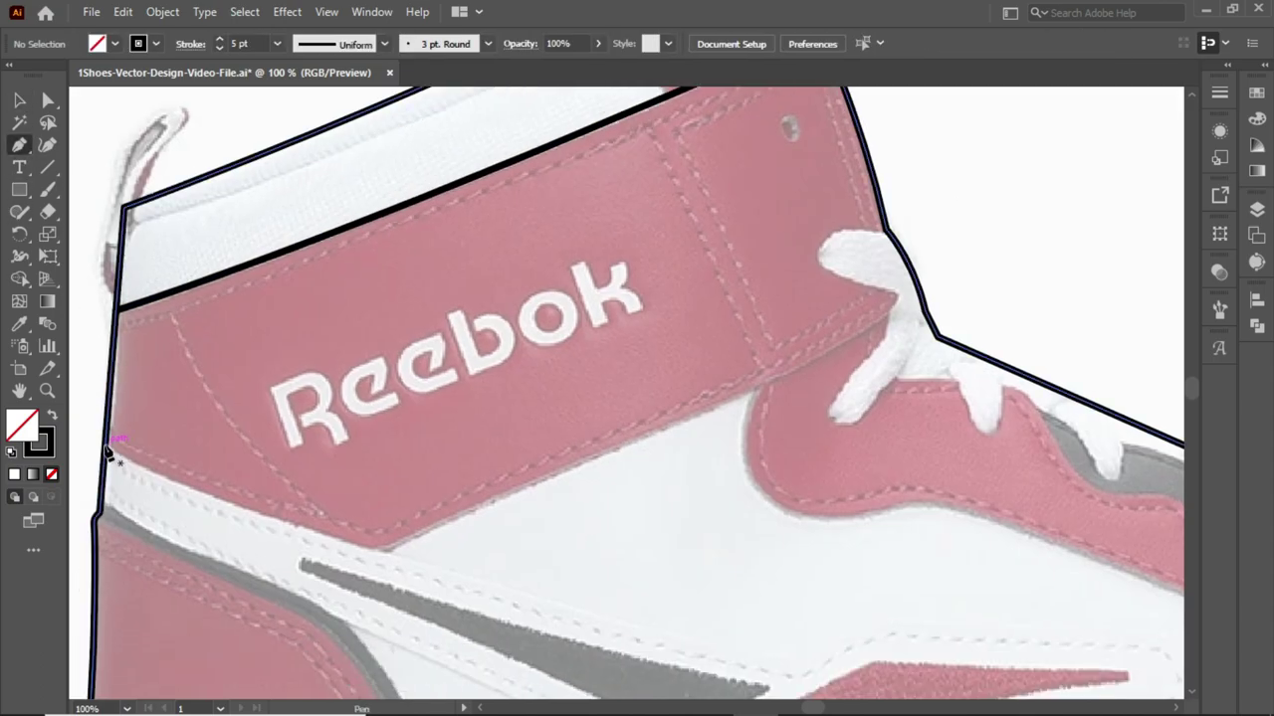
# - Draw the Reebok strap's lower edge line across to the outline
pyautogui.scroll(-4, 810, 233)
pyautogui.click(104, 443)
pyautogui.moveTo(384, 550); pyautogui.dragTo(513, 564)
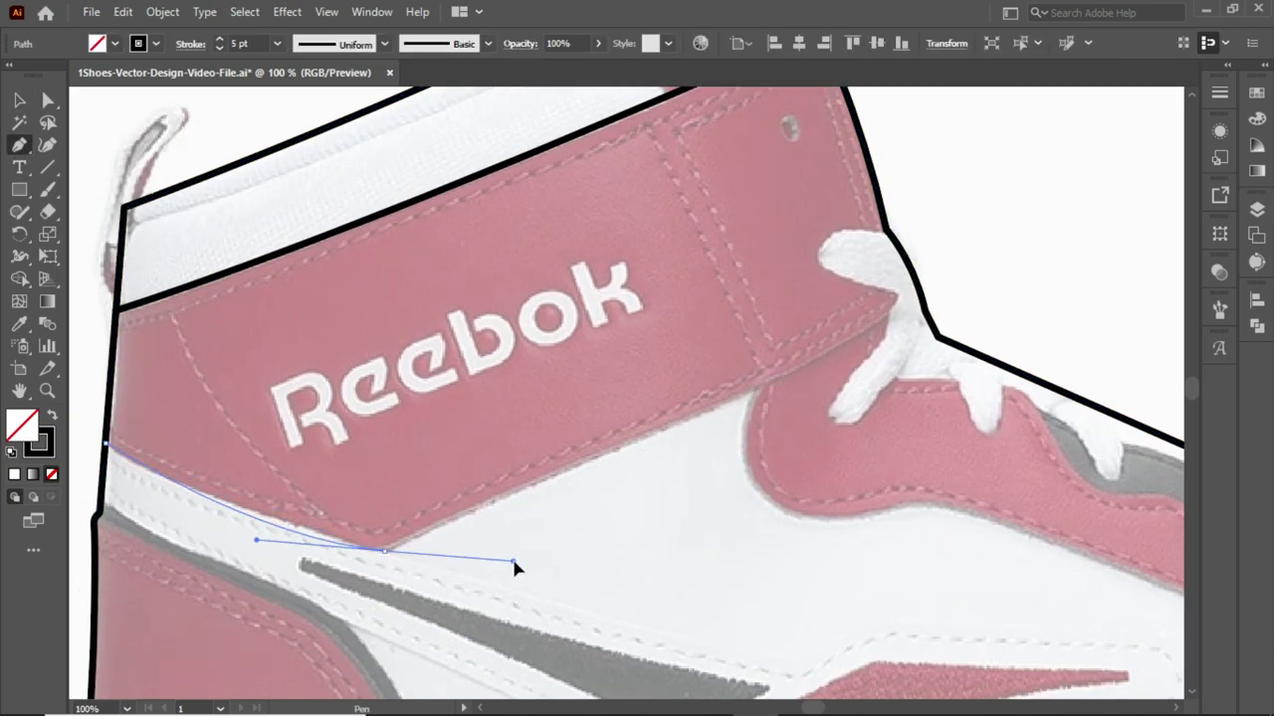
pyautogui.click(938, 284)
# - Add a curved line from the collar's left corner and adjust its anchor
pyautogui.moveTo(550, 172); pyautogui.dragTo(575, 396)
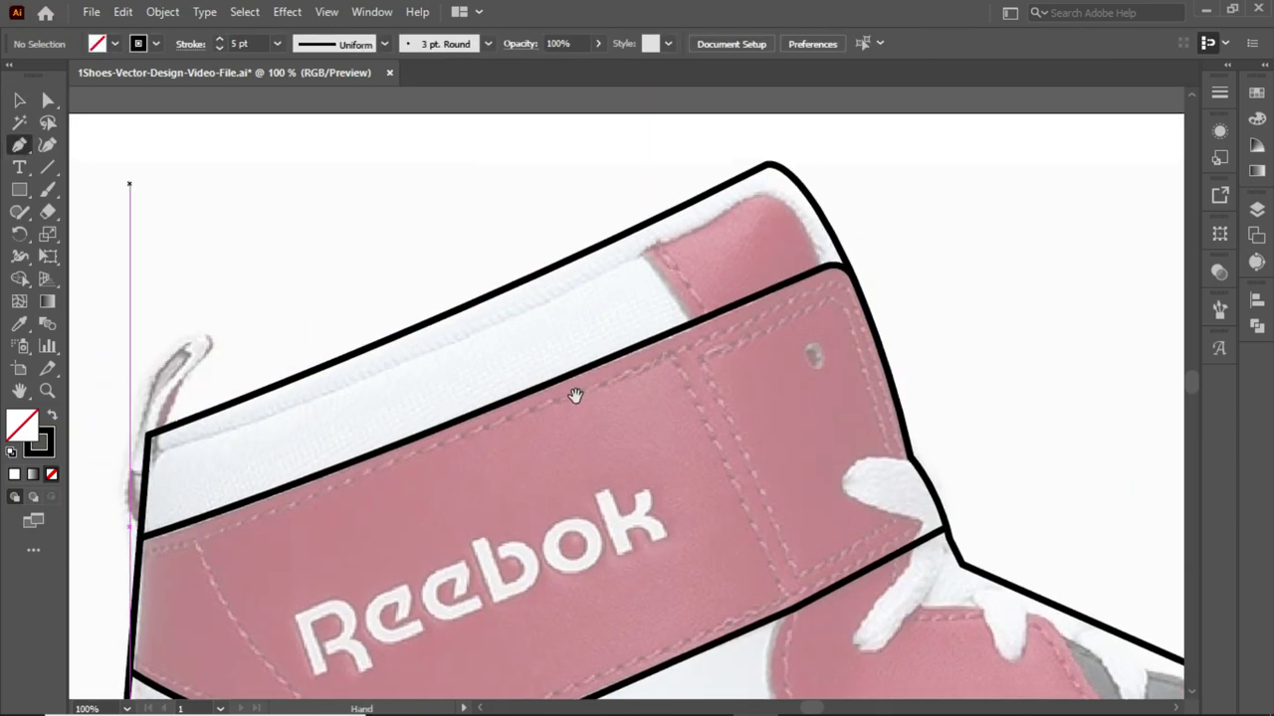
pyautogui.click(148, 448)
pyautogui.moveTo(985, 107); pyautogui.dragTo(1118, 202)
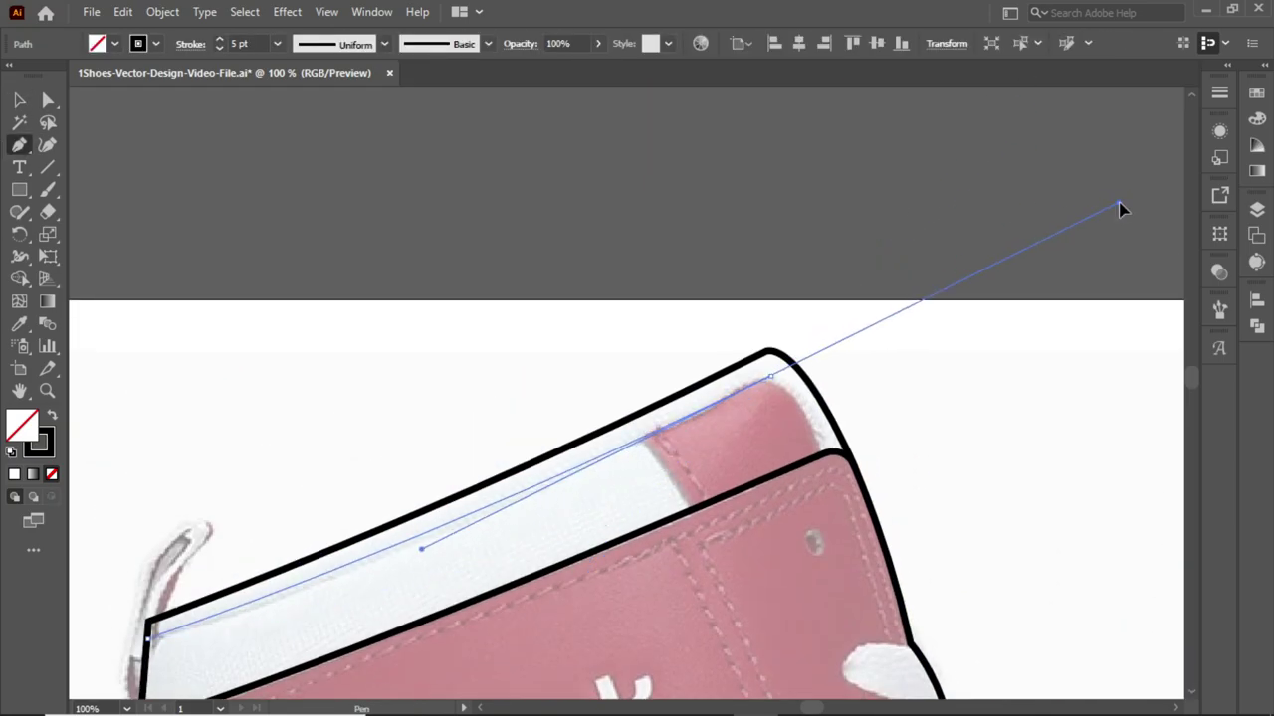
pyautogui.press('a')
pyautogui.scroll(-3, 815, 356)
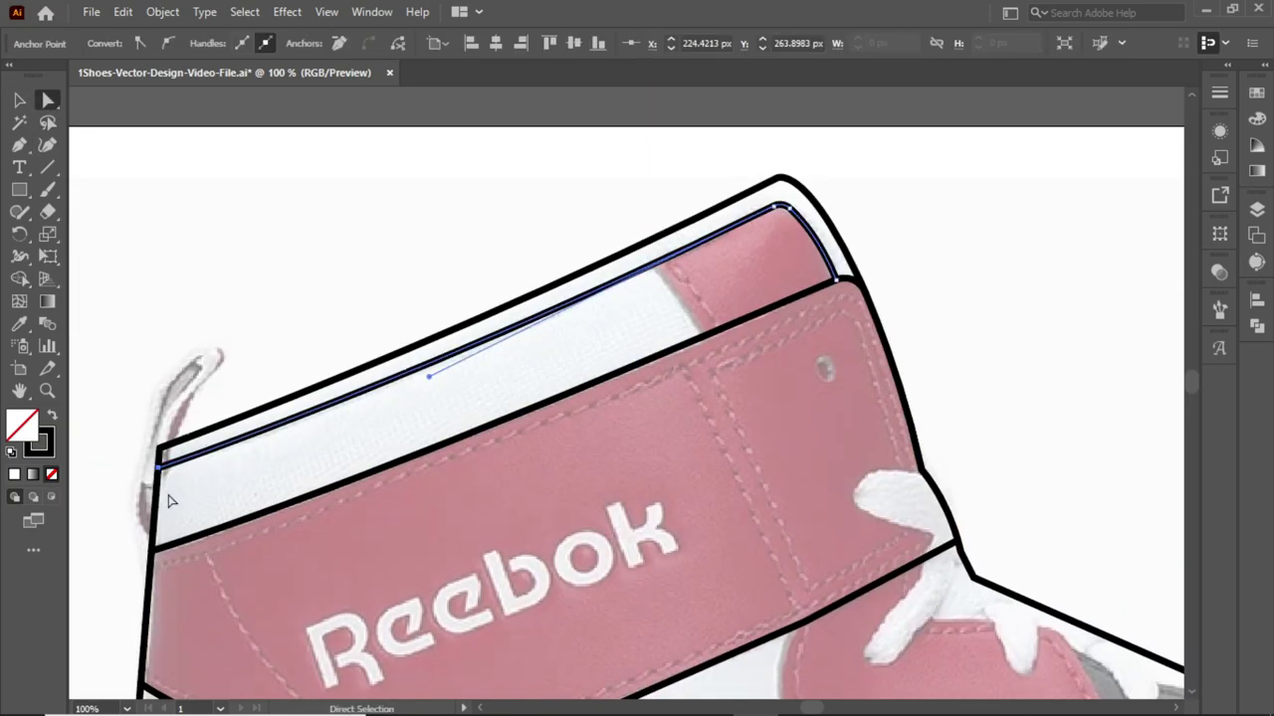
# - Draw the heel panel's curved edge along its stitching to the stripe's bottom
pyautogui.press('p')
pyautogui.moveTo(200, 659)
pyautogui.mouseDown()
pyautogui.moveTo(177, 485)
pyautogui.moveTo(215, 234)
pyautogui.mouseUp()
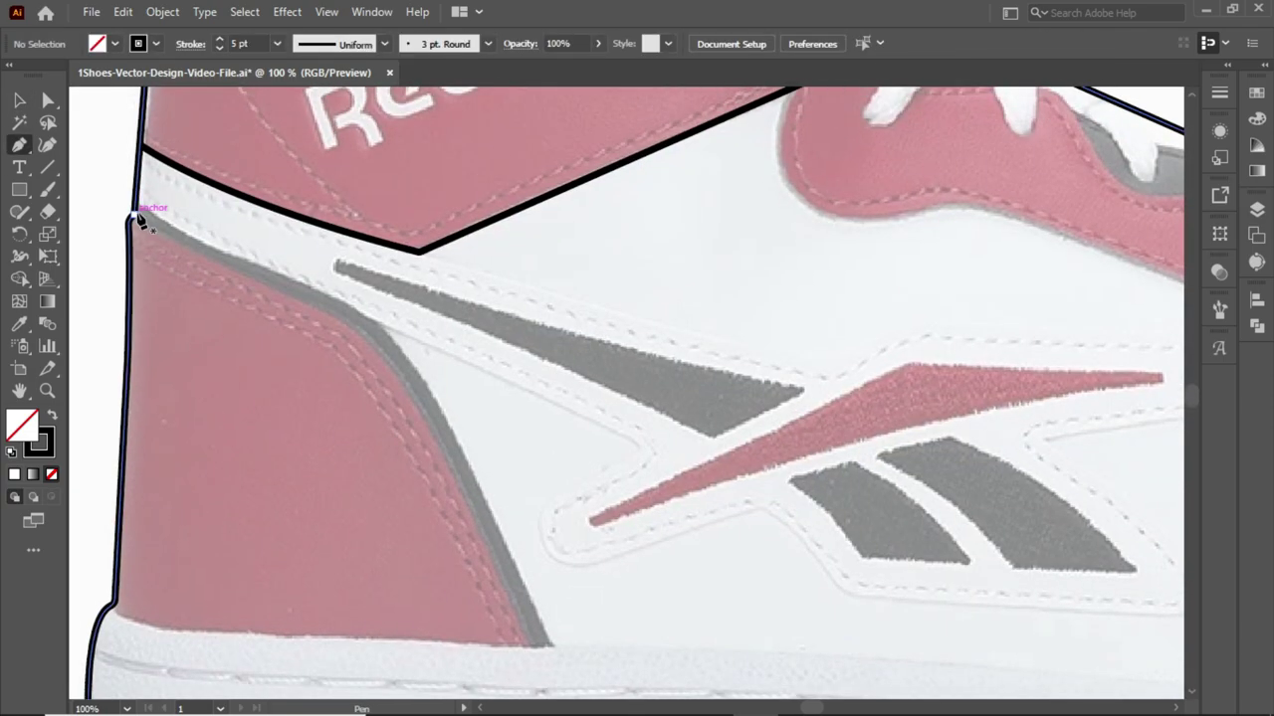
pyautogui.moveTo(370, 256); pyautogui.dragTo(372, 261)
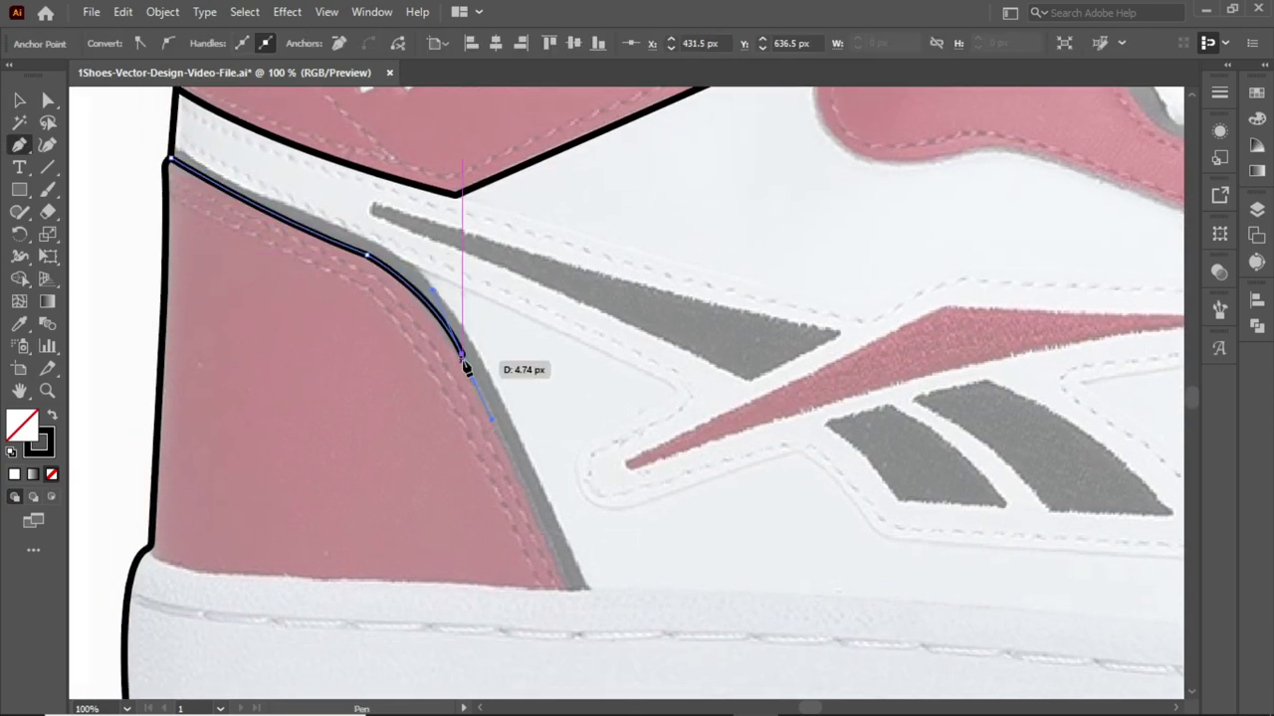
pyautogui.click(569, 587)
pyautogui.press('a')
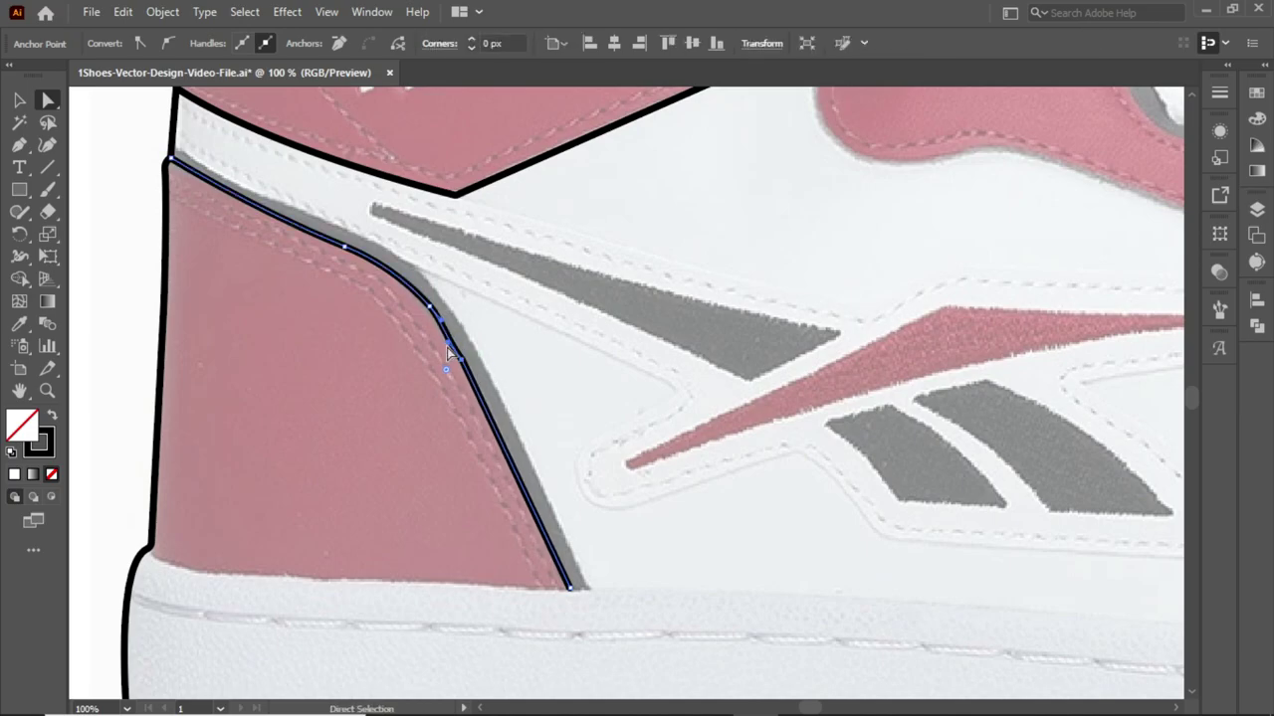
# - Begin the sole's top-edge line at the heel
pyautogui.scroll(-4, 438, 298)
pyautogui.press('p')
pyautogui.click(159, 355)
pyautogui.click(587, 391)
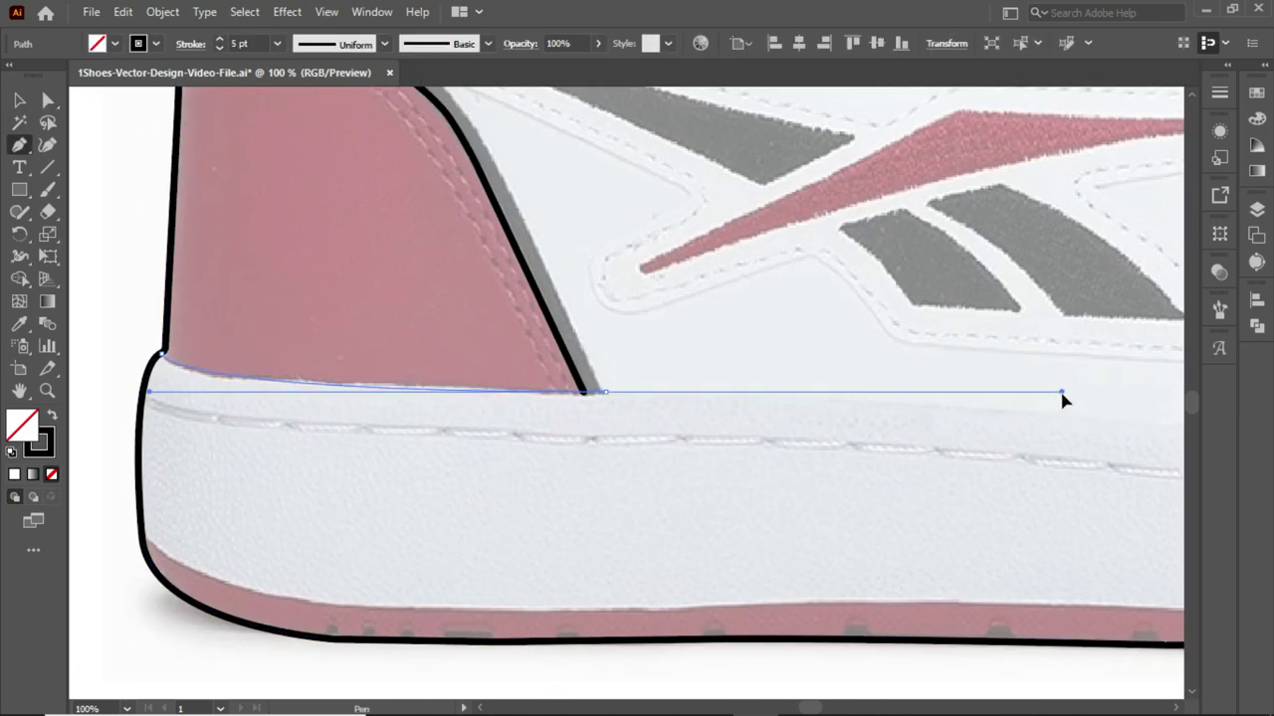
# - Finish the sole's top-edge line along the upper up to the toe
pyautogui.hscroll(5, 1063, 398)
pyautogui.hscroll(4, 989, 418)
pyautogui.click(321, 441)
pyautogui.hscroll(2, 796, 430)
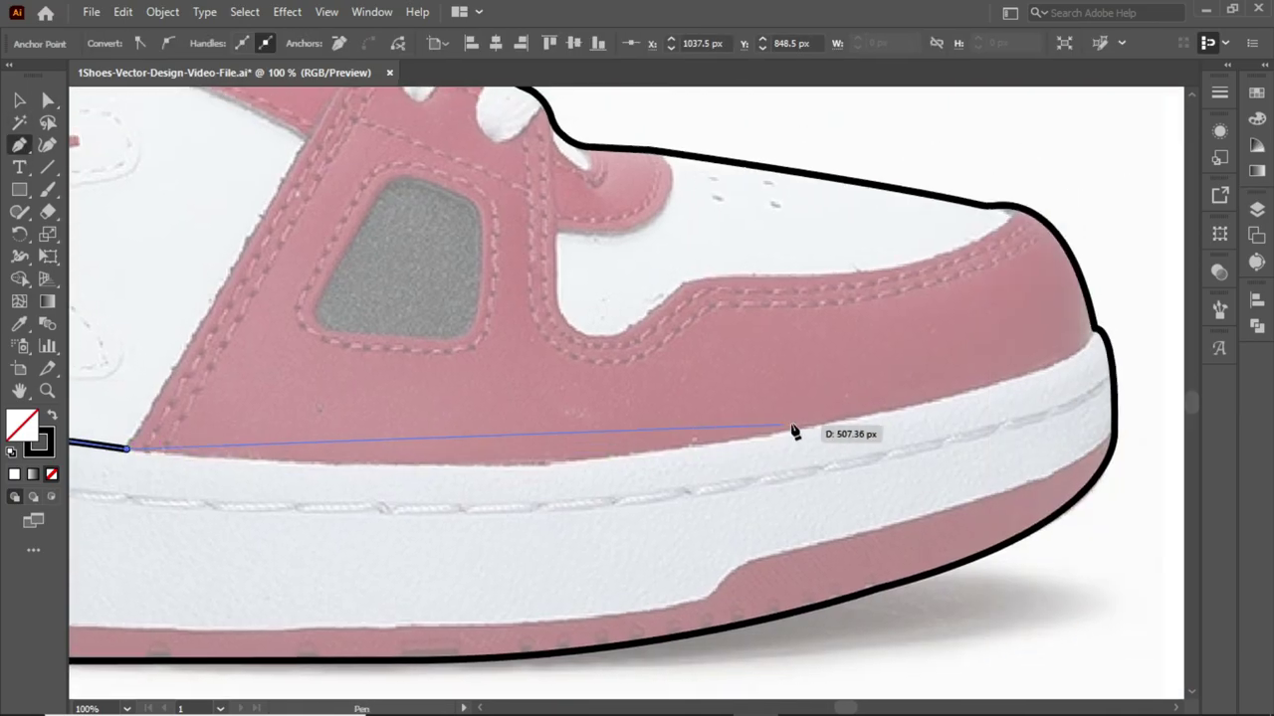
pyautogui.moveTo(552, 464); pyautogui.dragTo(725, 464)
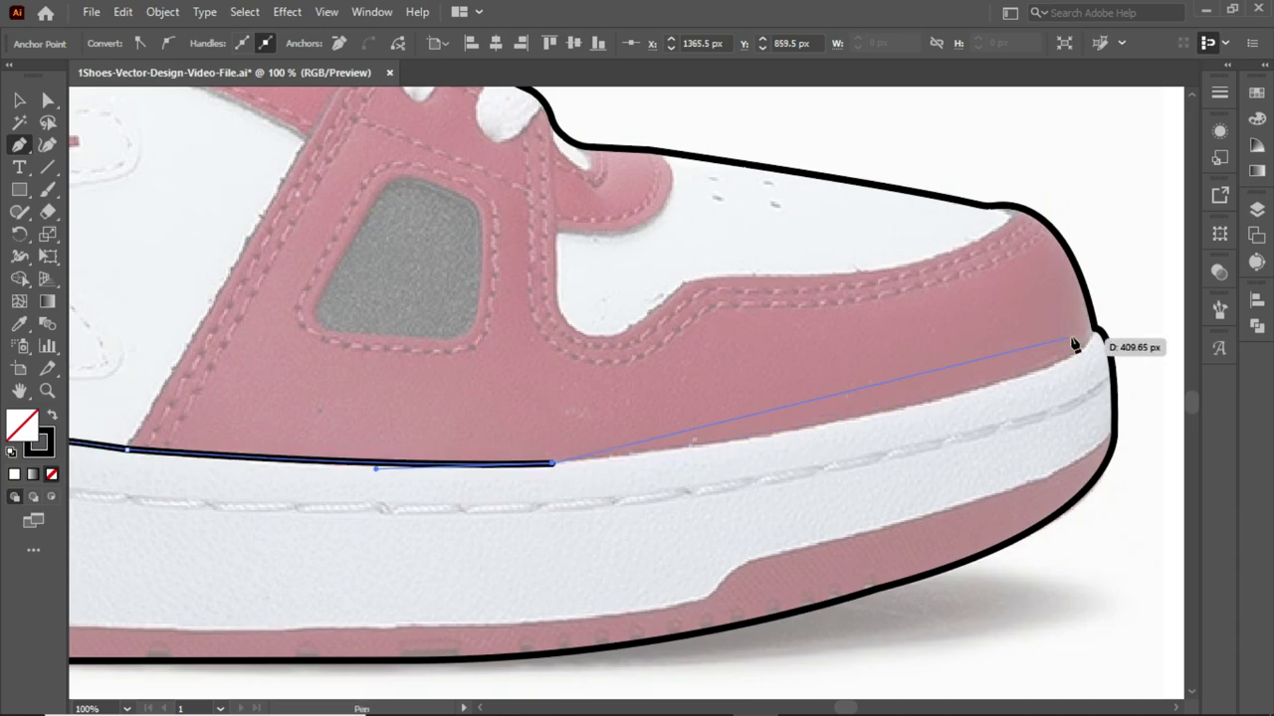
pyautogui.moveTo(1094, 328); pyautogui.dragTo(1112, 262)
pyautogui.press('Escape')
# - Draw the midsole line from heel to toe along the stitching, then check the sole line's anchors
pyautogui.hscroll(-4, 478, 407)
pyautogui.hscroll(-3, 613, 540)
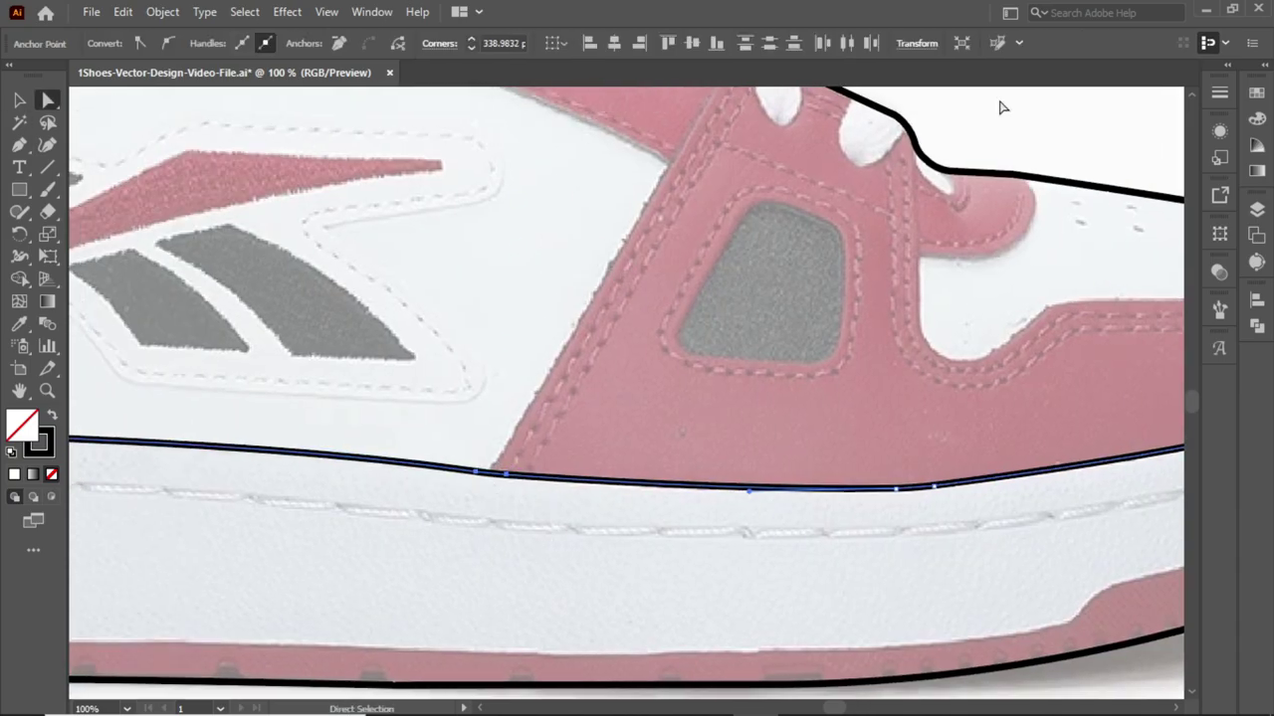
pyautogui.hscroll(-5, 1001, 109)
pyautogui.click(112, 426)
pyautogui.moveTo(568, 449)
pyautogui.mouseDown()
pyautogui.moveTo(946, 449)
pyautogui.moveTo(328, 515)
pyautogui.mouseUp()
pyautogui.hscroll(4, 980, 487)
pyautogui.moveTo(727, 492); pyautogui.dragTo(867, 469)
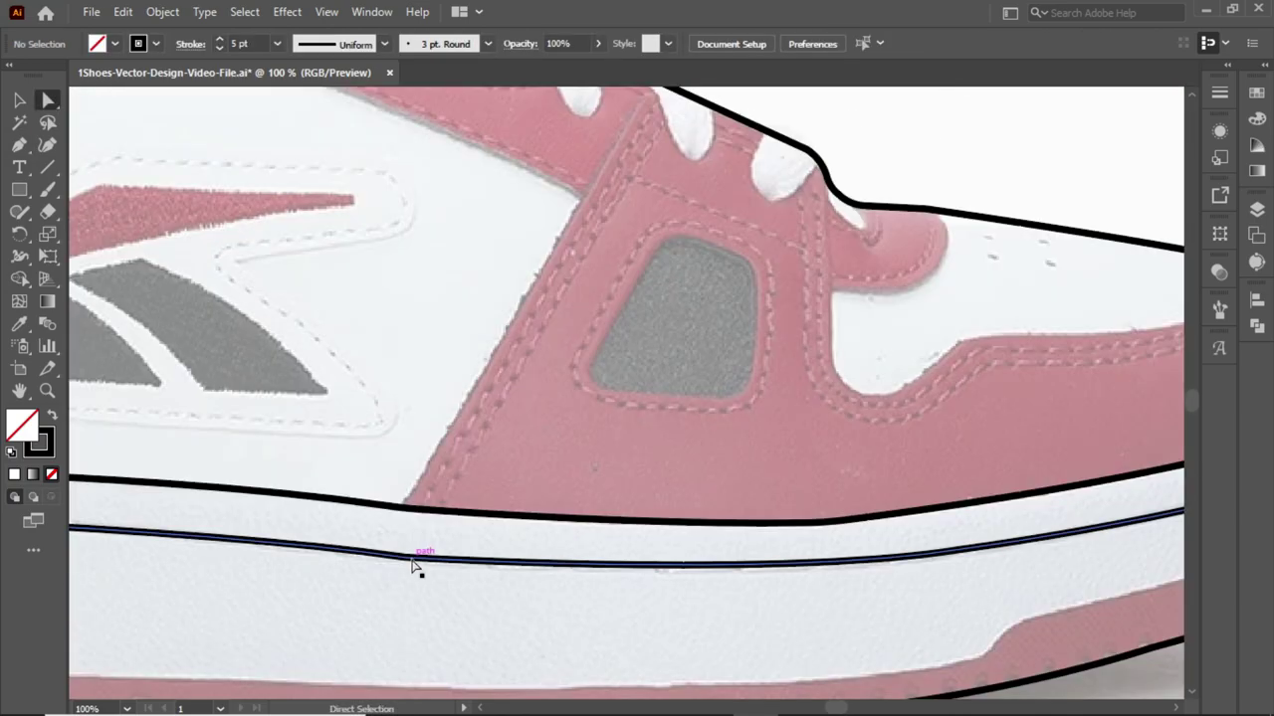
pyautogui.press('a')
pyautogui.click(435, 529)
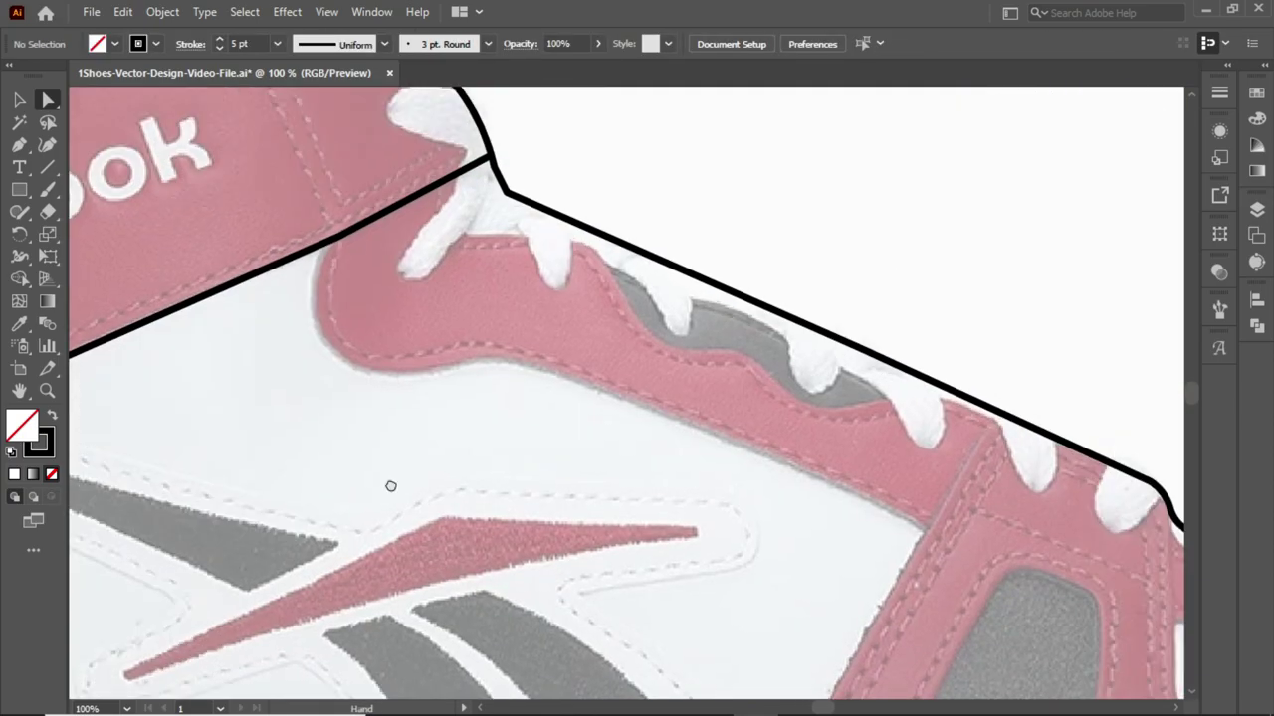
# - Begin a curve tracing the lace panel's lower edge
pyautogui.press('p')
pyautogui.click(328, 241)
pyautogui.moveTo(346, 360); pyautogui.dragTo(482, 366)
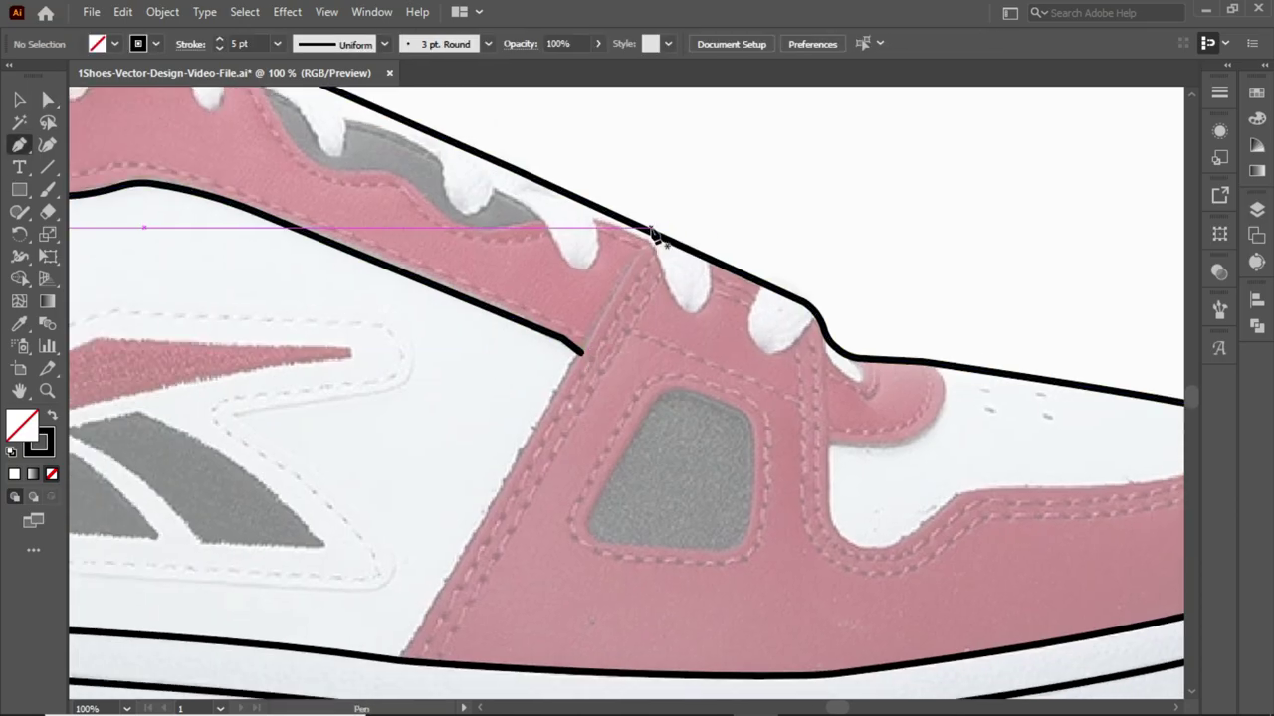
# - Draw the red side panel's edge line from laces to sole and a small closed loop by the laces
pyautogui.click(652, 234)
pyautogui.click(398, 658)
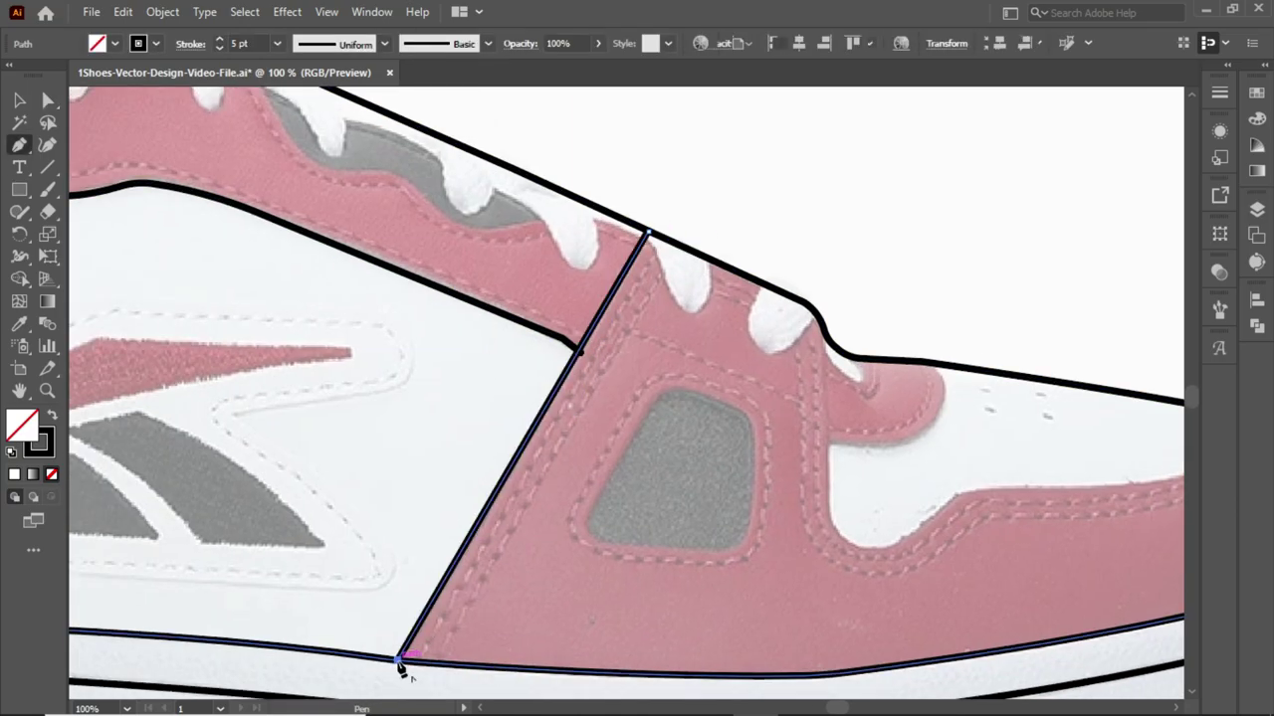
pyautogui.click(17, 148)
pyautogui.click(578, 269)
pyautogui.click(579, 273)
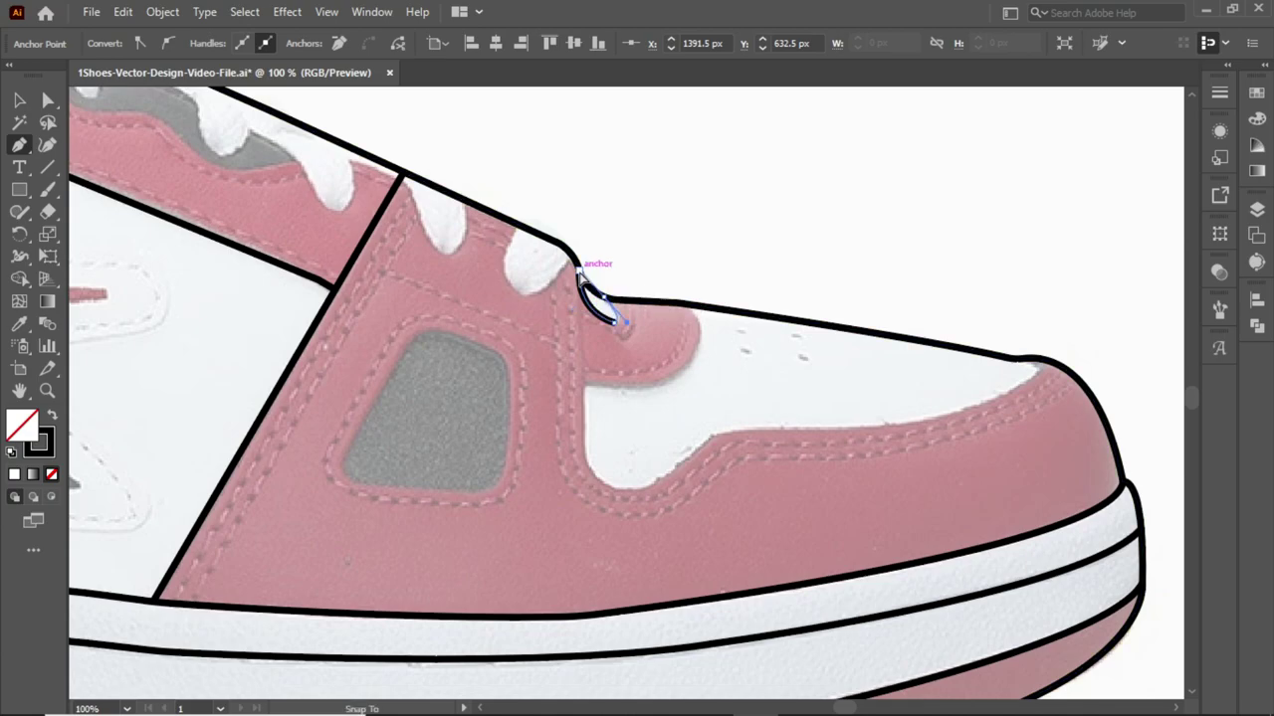
pyautogui.hotkey('ctrl', 'shift', 'a')
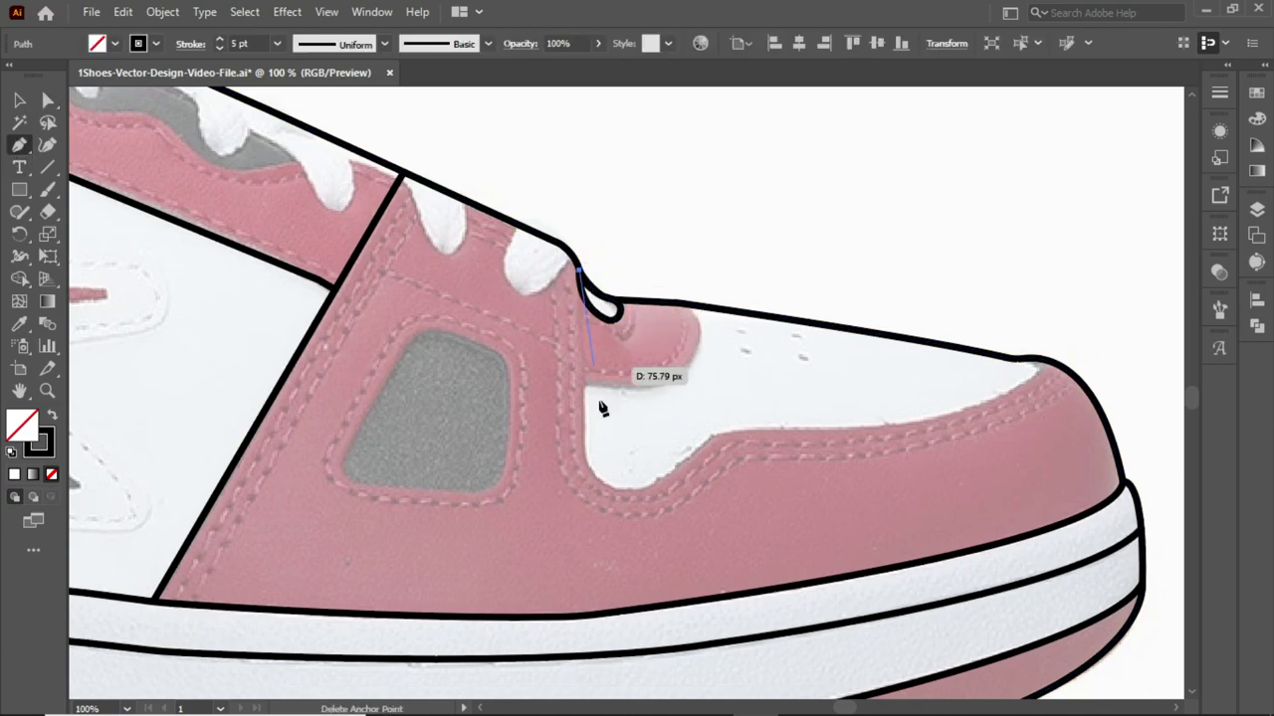
# - Trace and close the white toe panel outline
pyautogui.click(583, 431)
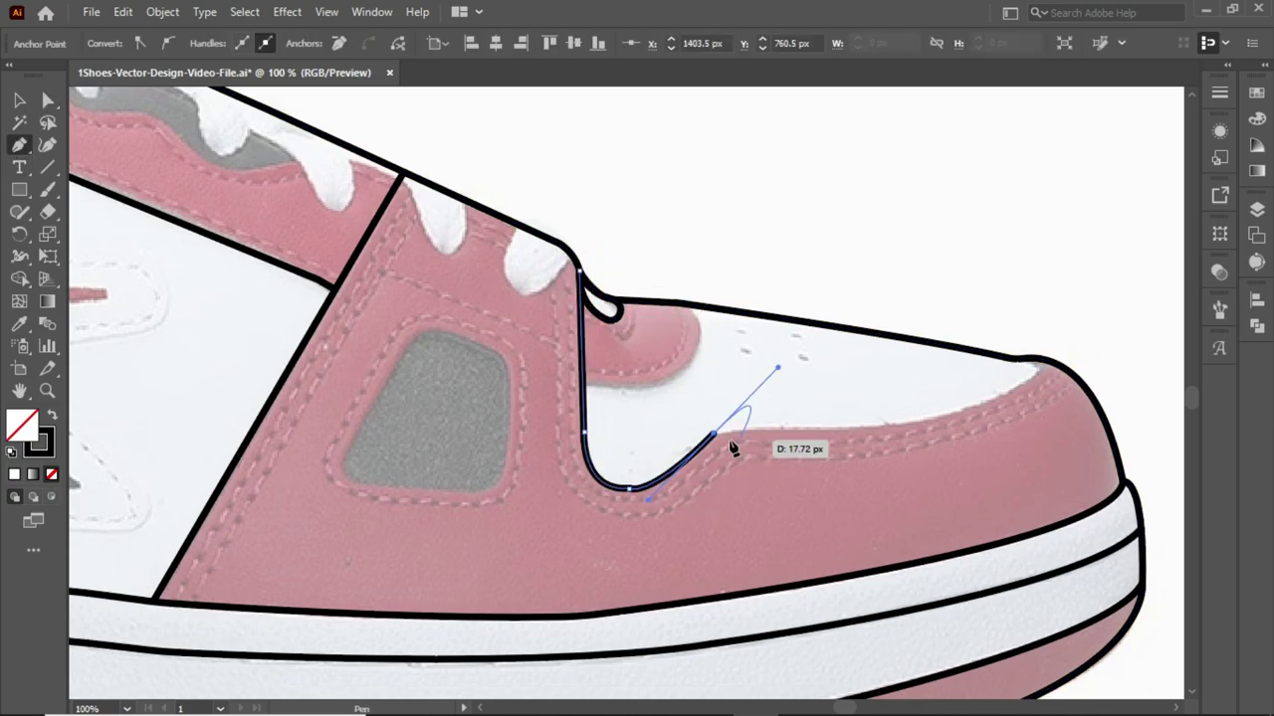
pyautogui.scroll(1, 853, 433)
pyautogui.click(909, 441)
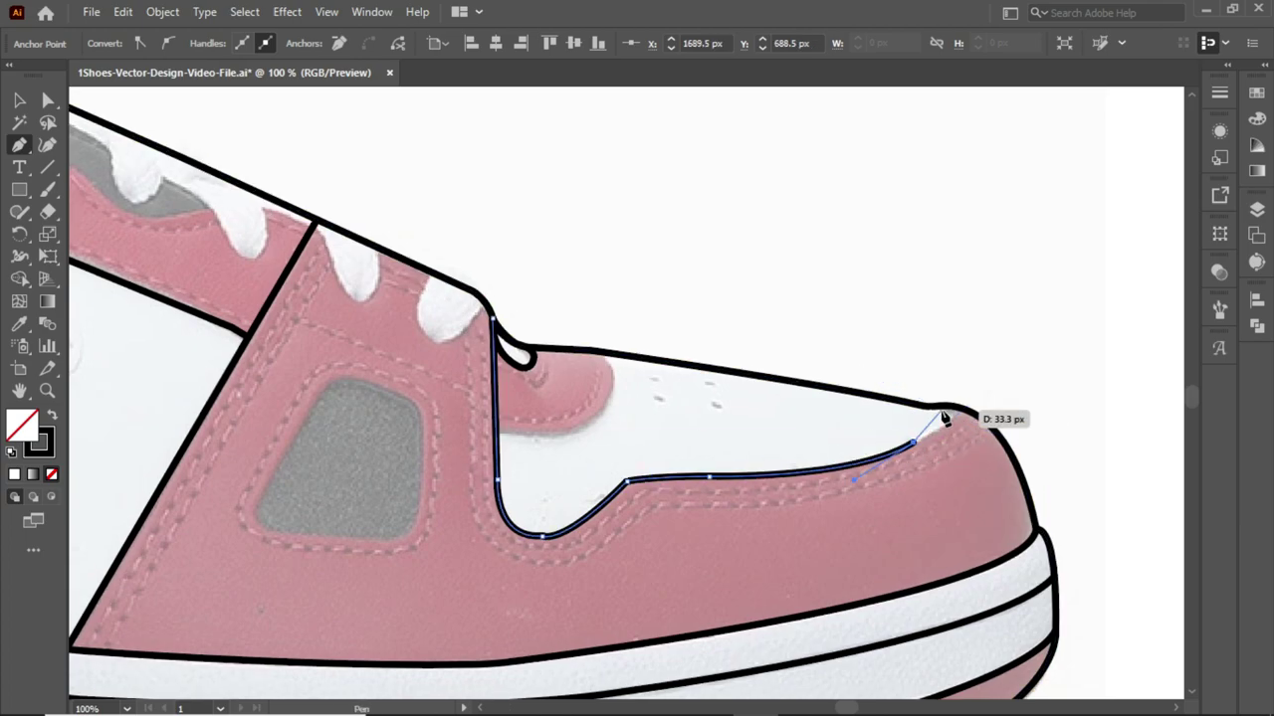
pyautogui.click(954, 408)
pyautogui.click(48, 99)
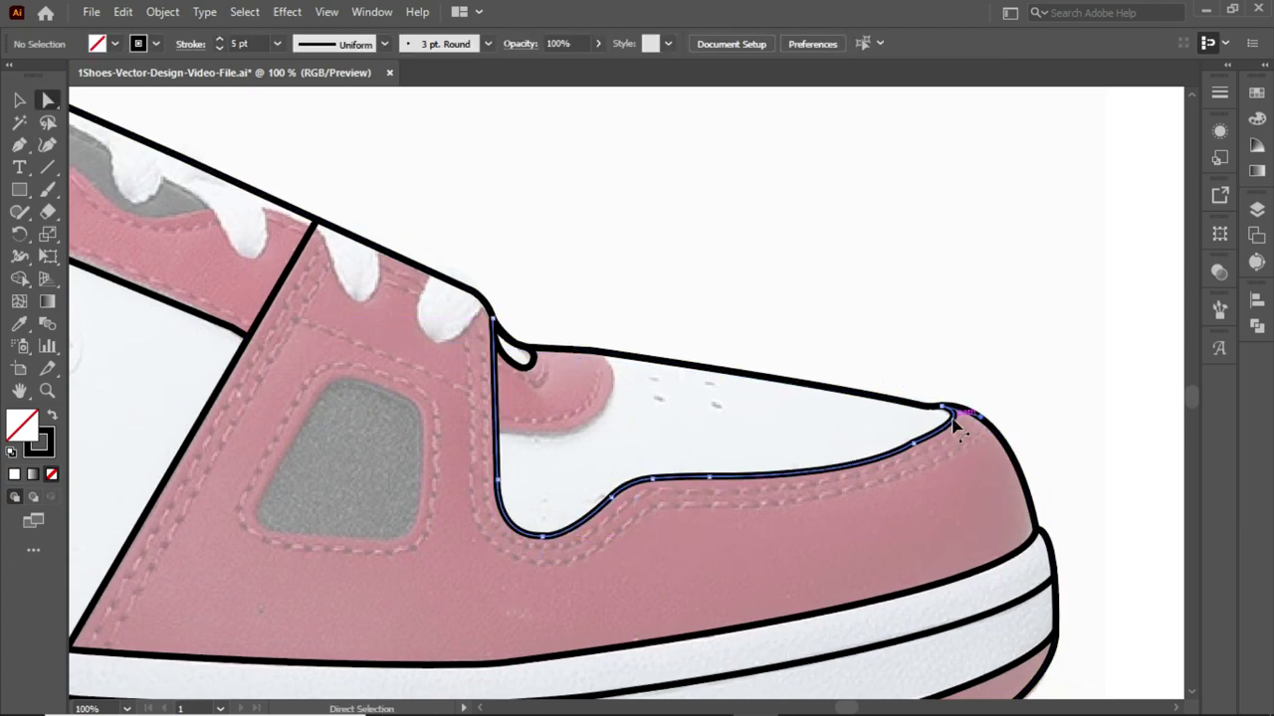
pyautogui.press('p')
pyautogui.hscroll(-3, 654, 448)
pyautogui.click(655, 445)
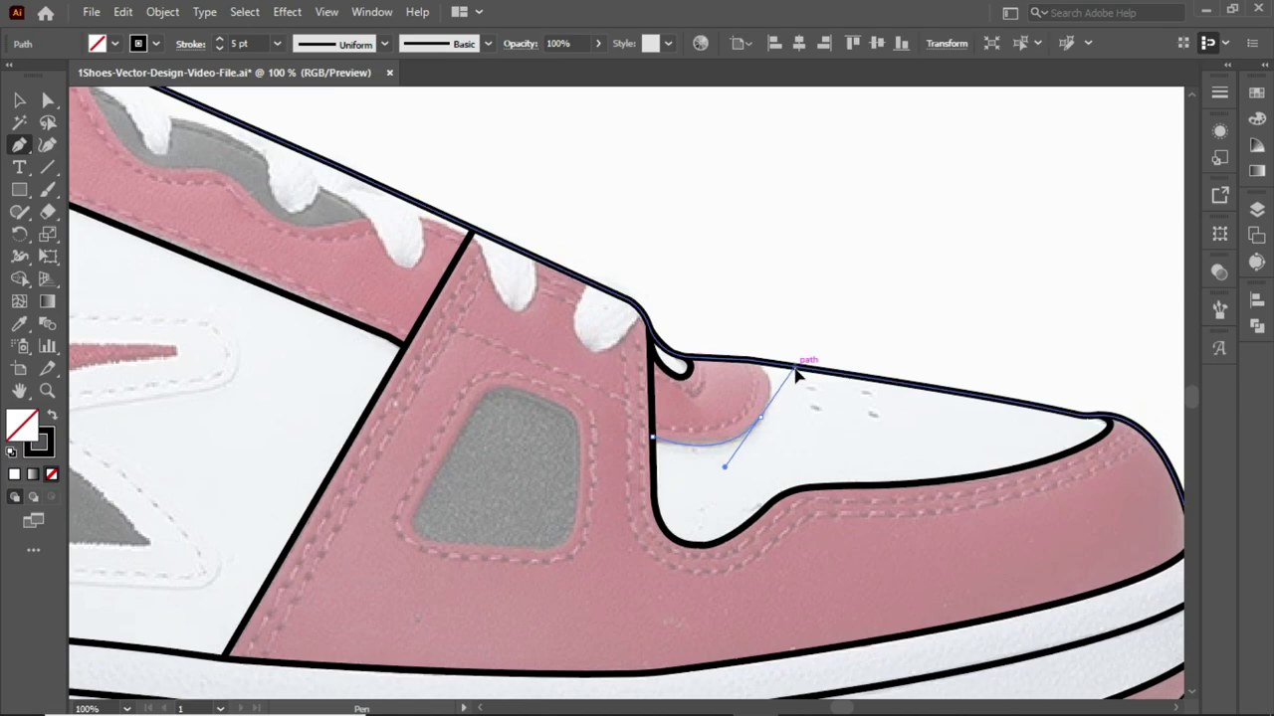
pyautogui.keyDown('ctrl'); pyautogui.click(768, 231); pyautogui.keyUp('ctrl')
# - Outline the grey side window and round its corners
pyautogui.click(490, 380)
pyautogui.click(398, 538)
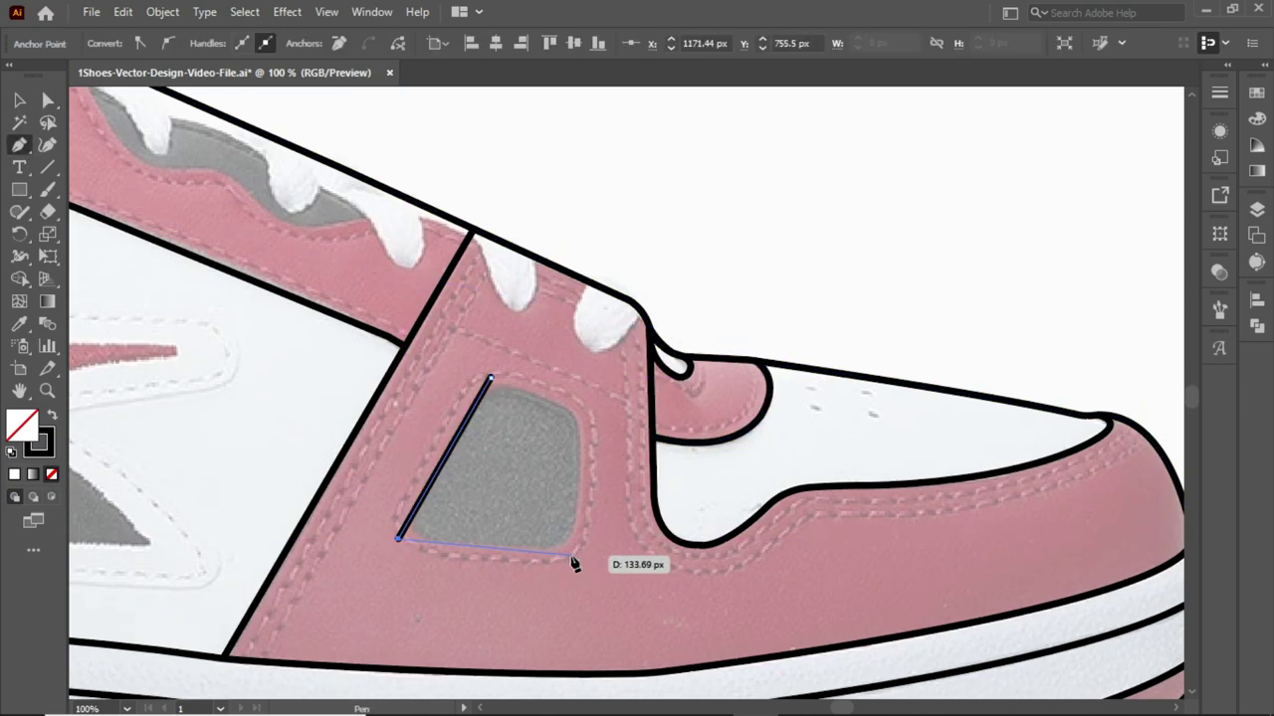
pyautogui.click(50, 107)
pyautogui.moveTo(571, 421); pyautogui.dragTo(538, 453)
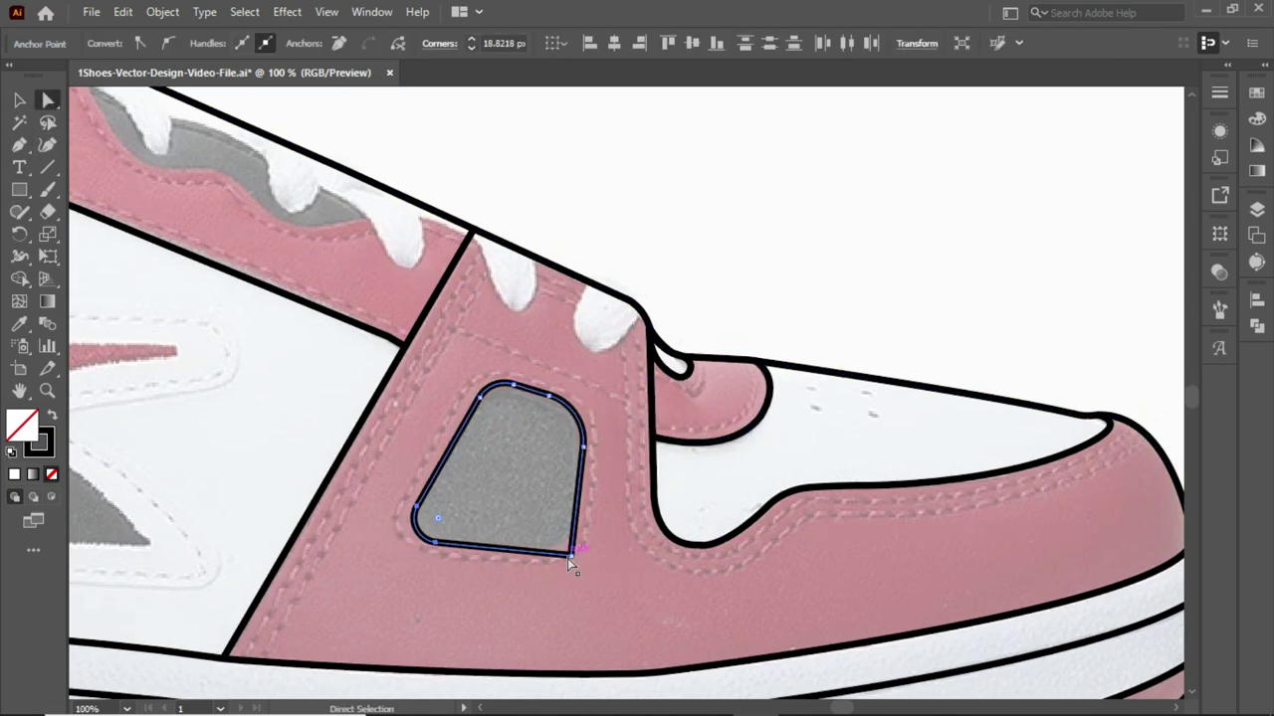
pyautogui.hotkey('ctrl', 'z')
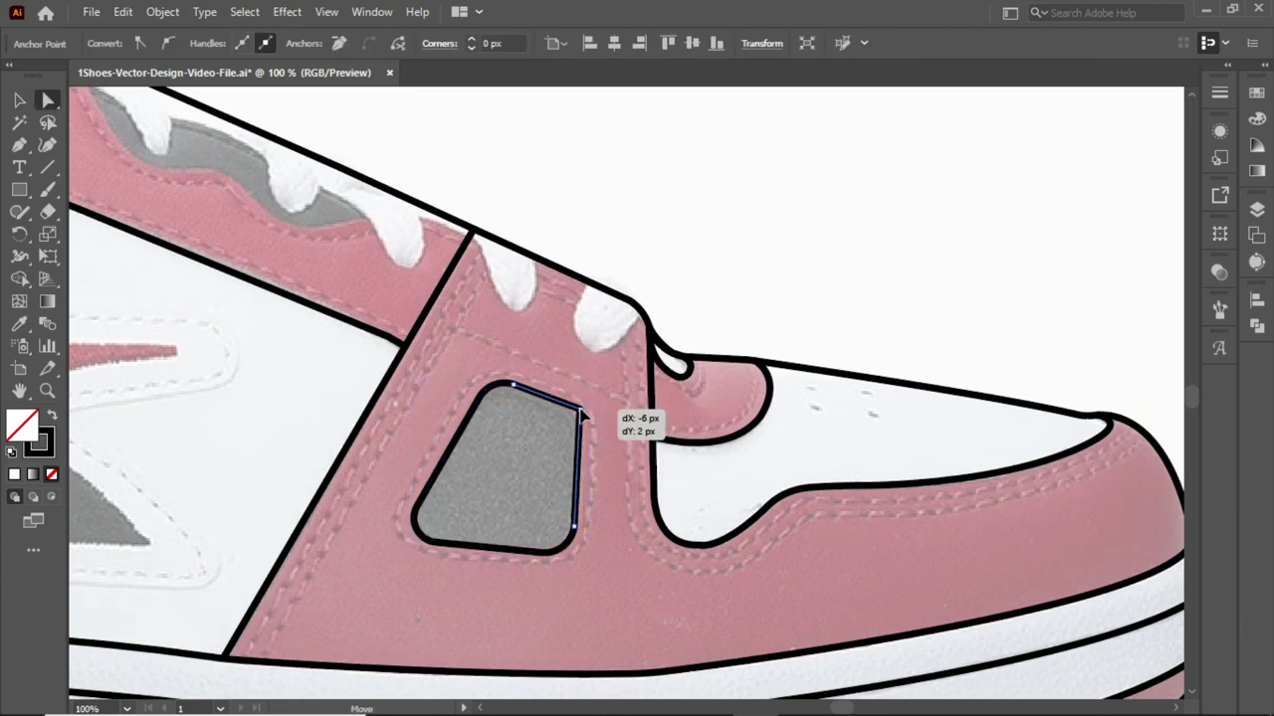
pyautogui.moveTo(582, 416); pyautogui.dragTo(580, 417)
# - Draw the wavy tongue edge along the lace opening
pyautogui.press('p')
pyautogui.scroll(3, 387, 440)
pyautogui.click(389, 277)
pyautogui.moveTo(485, 393); pyautogui.dragTo(486, 402)
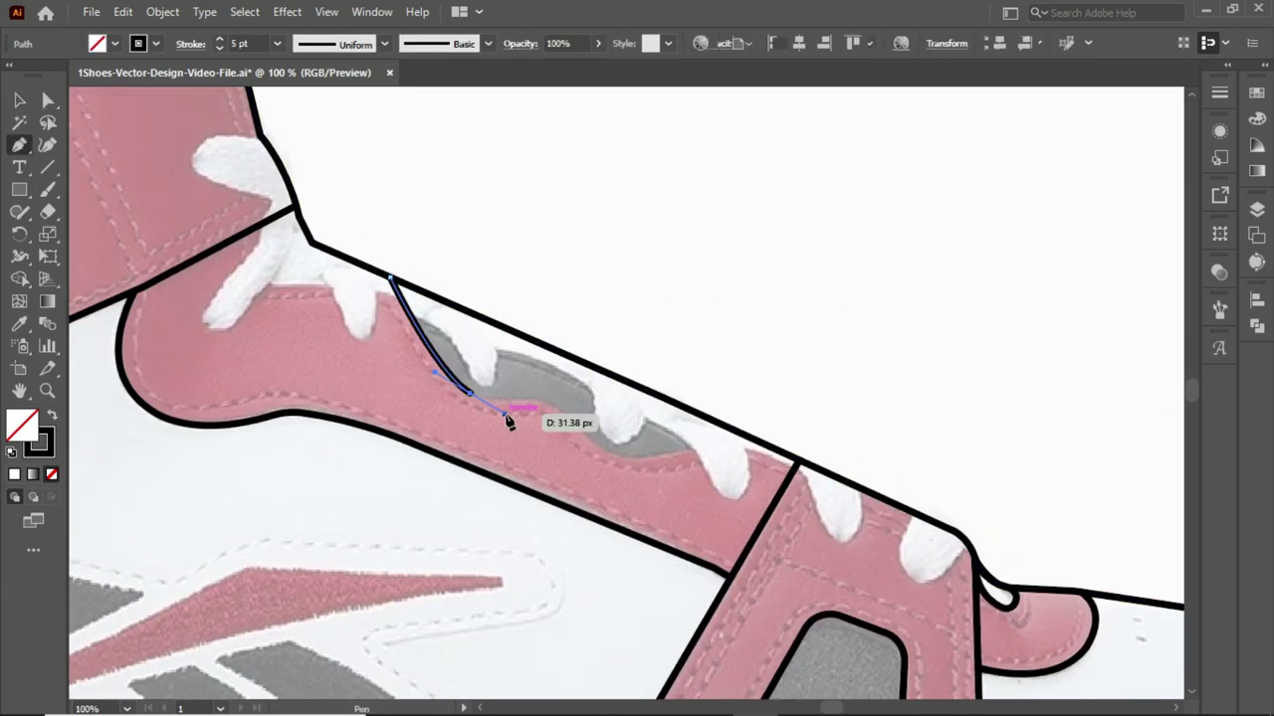
pyautogui.hotkey('ctrl', 'z')
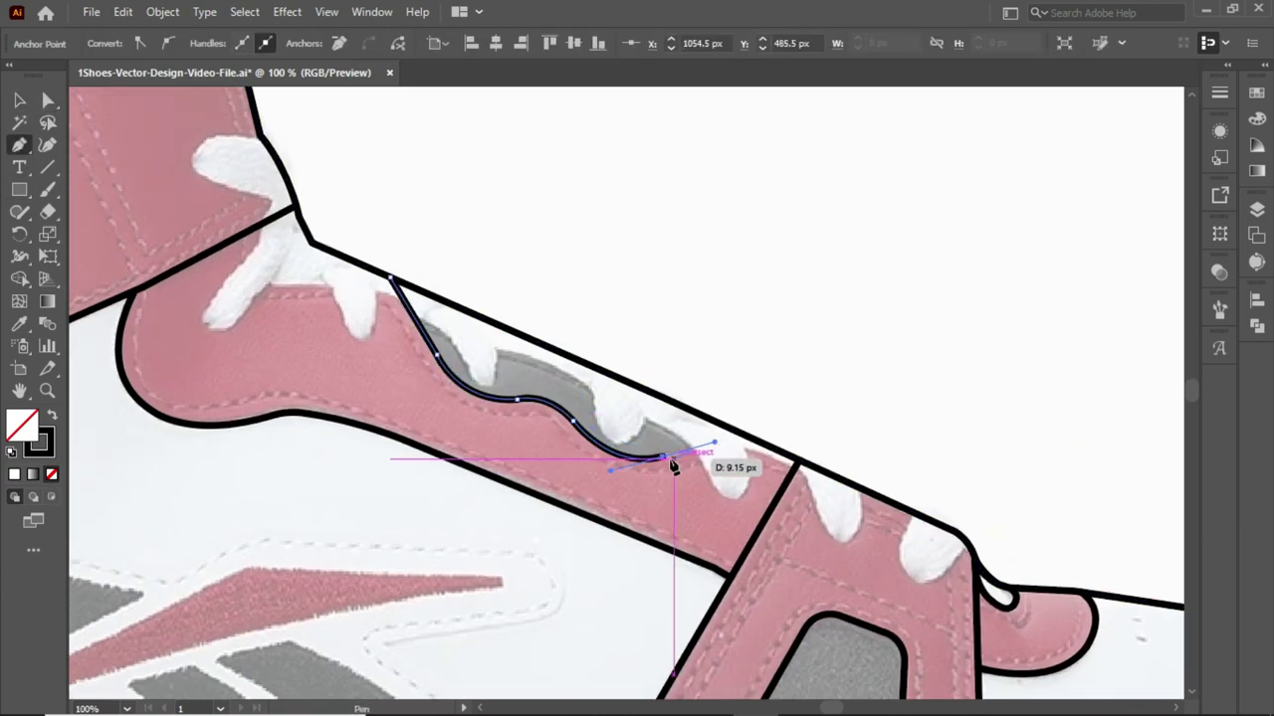
pyautogui.moveTo(672, 465); pyautogui.dragTo(825, 454)
pyautogui.press('Escape')
pyautogui.moveTo(464, 407); pyautogui.dragTo(401, 492)
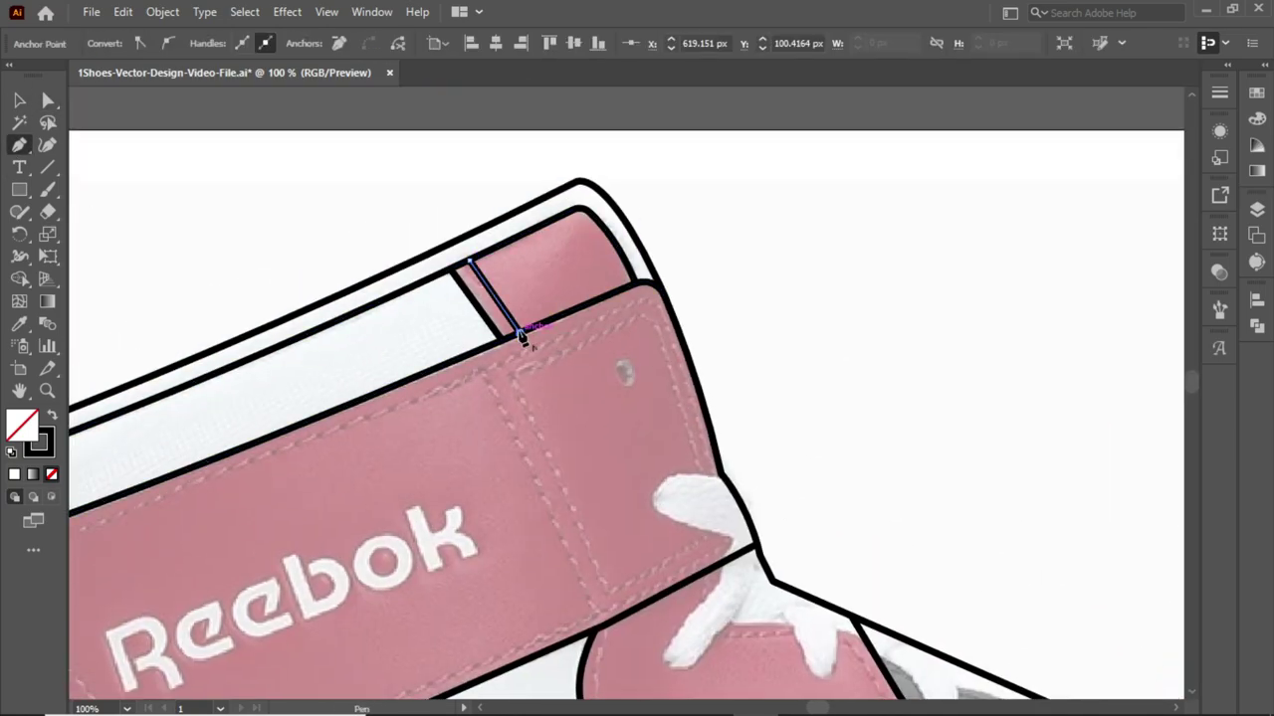
# - Make the collar stitch line dashed and draw a stitch line curving along the strap
pyautogui.click(190, 43)
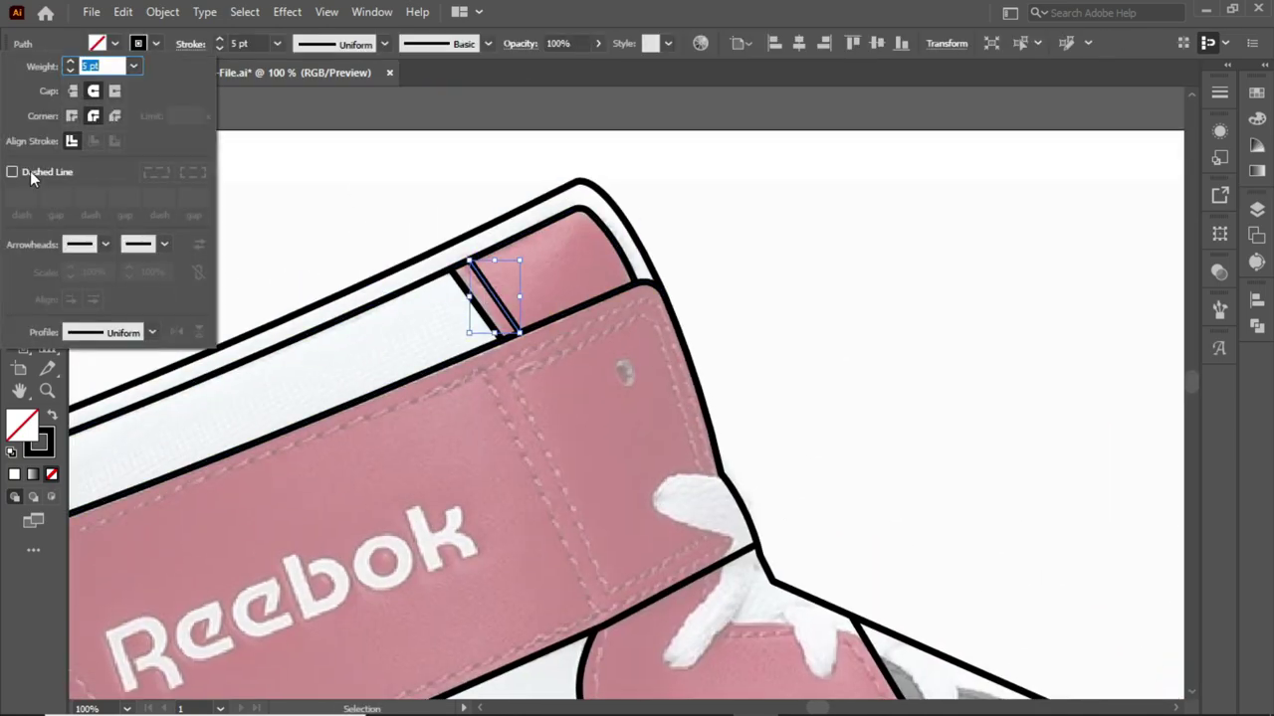
pyautogui.click(13, 172)
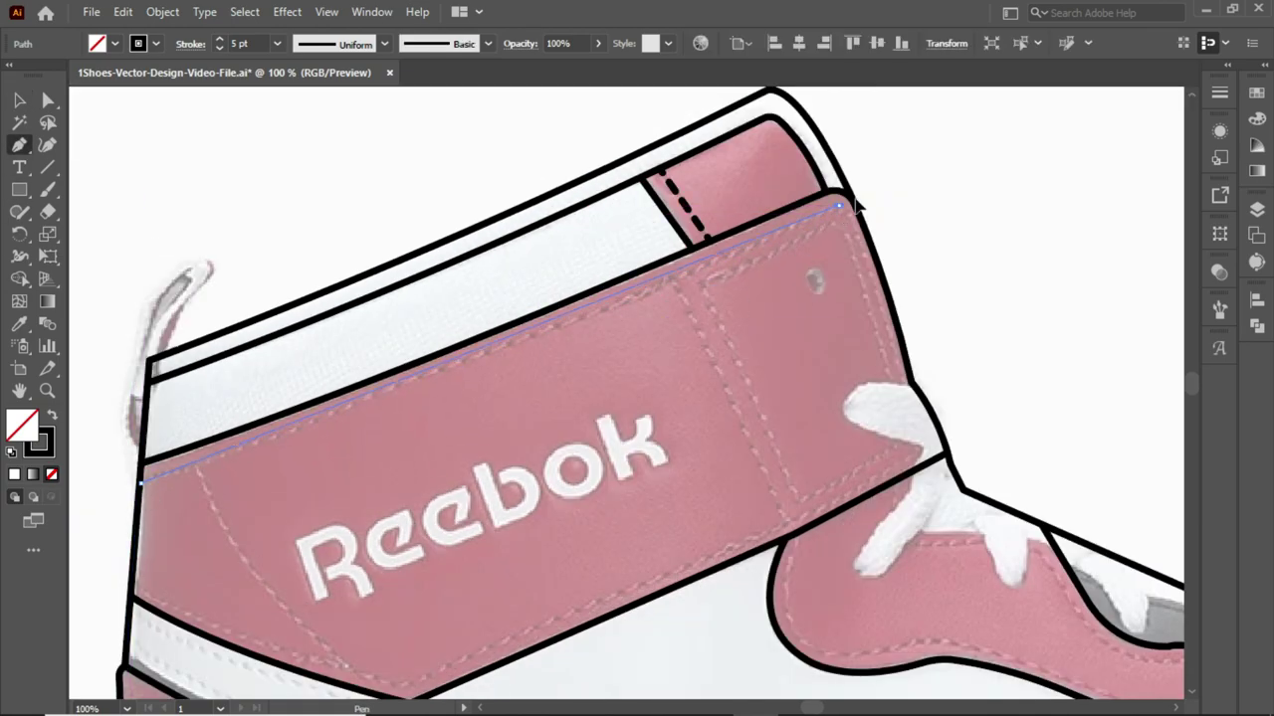
pyautogui.click(838, 206)
pyautogui.click(927, 451)
pyautogui.moveTo(458, 542); pyautogui.dragTo(244, 587)
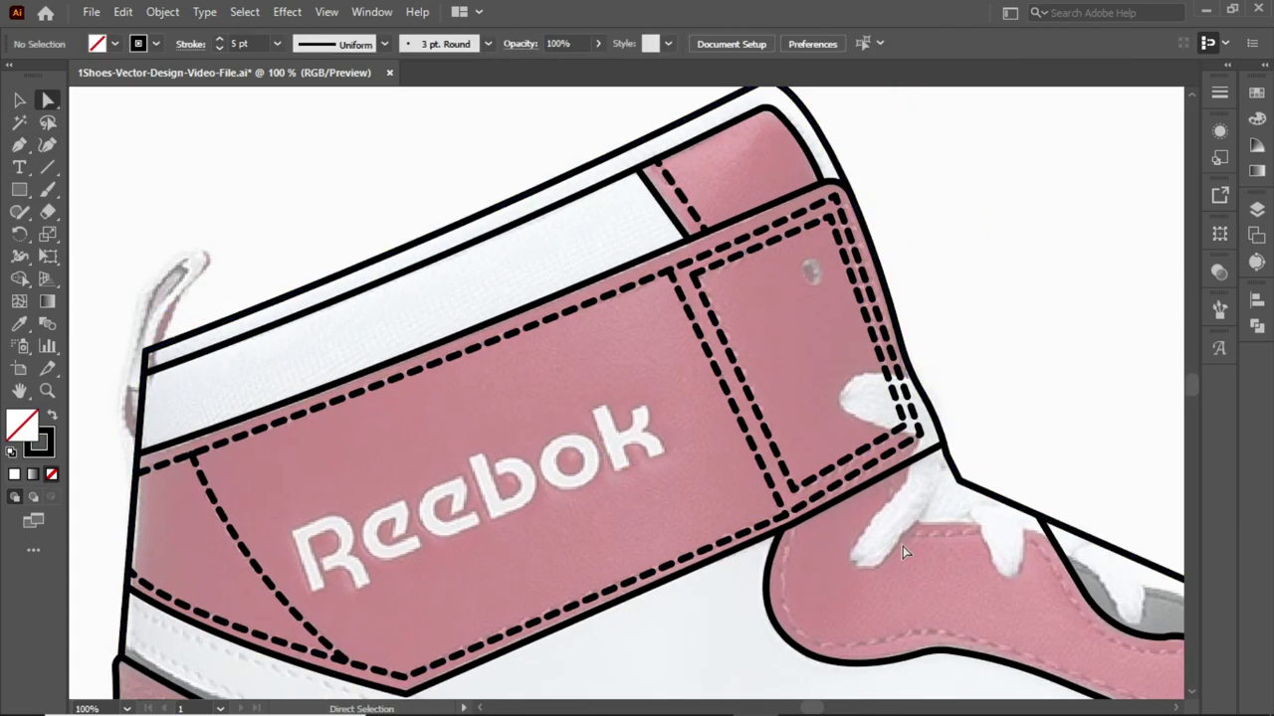
# - Draw a stitch line from the heel panel's top down to the sole
pyautogui.scroll(-5, 902, 546)
pyautogui.press('p')
pyautogui.click(106, 311)
pyautogui.moveTo(311, 406); pyautogui.dragTo(334, 422)
pyautogui.scroll(-2, 334, 422)
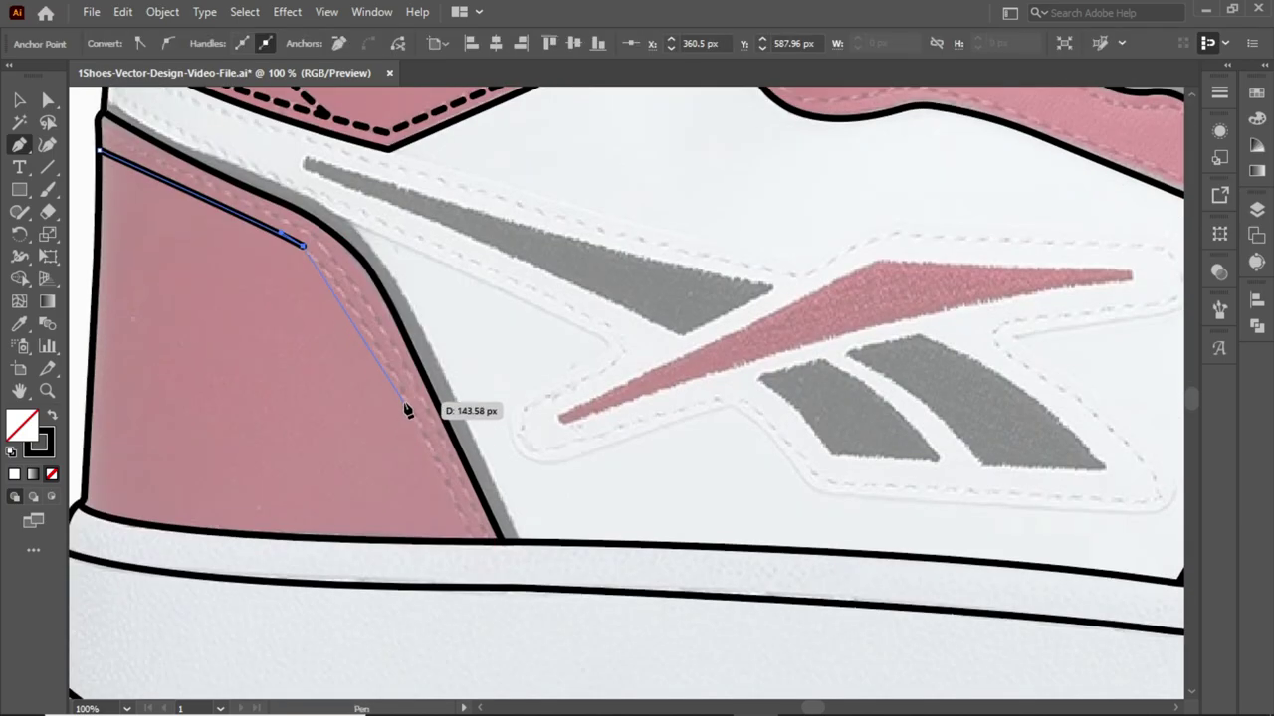
pyautogui.click(476, 538)
pyautogui.press('v')
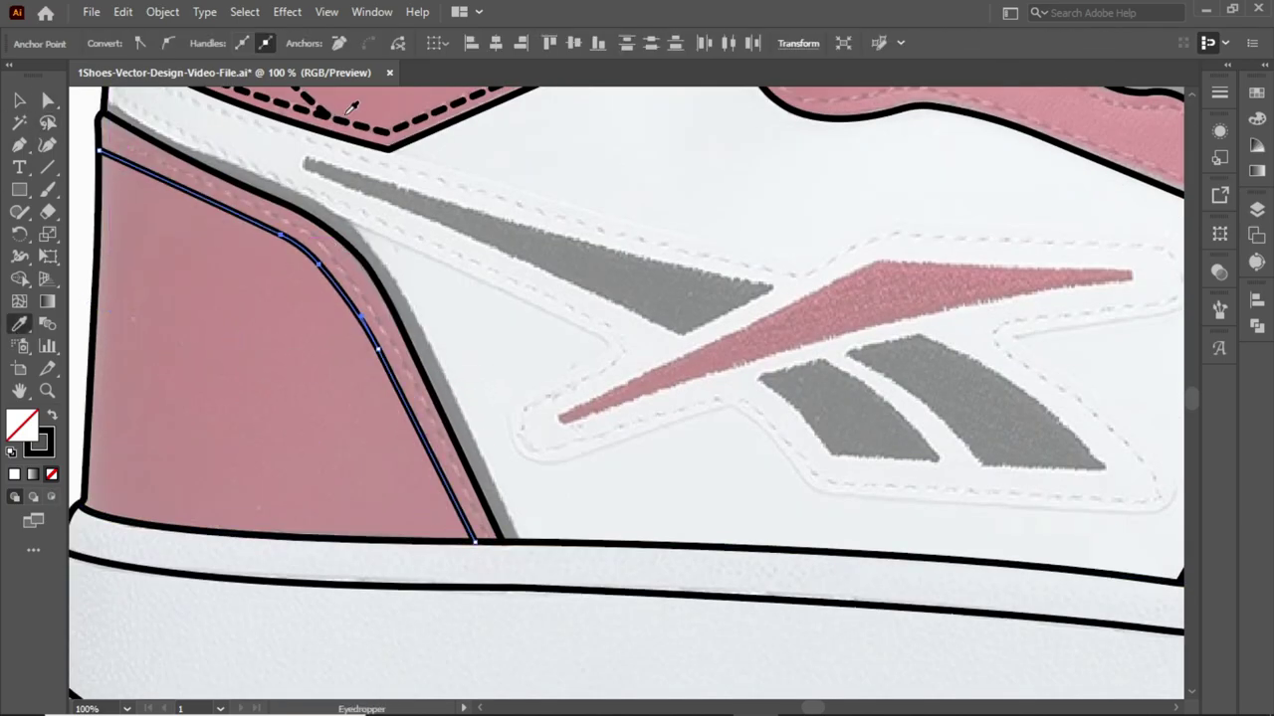
# - Apply the dashed stitch style to the heel line, add a second dashed line, and dash the sole line
pyautogui.hotkey('ctrl', 'shift', 'a')
pyautogui.press('a')
pyautogui.moveTo(196, 198); pyautogui.dragTo(512, 526)
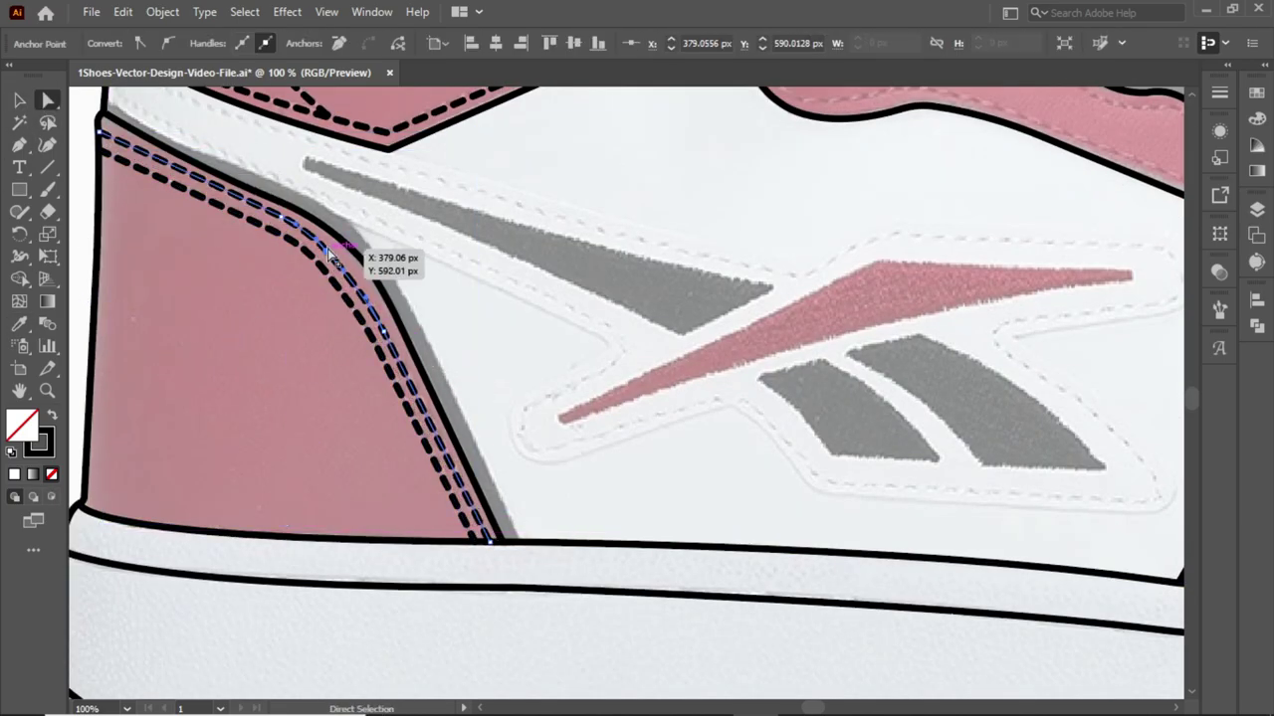
pyautogui.press('v')
pyautogui.hotkey('ctrl', 'shift', 'a')
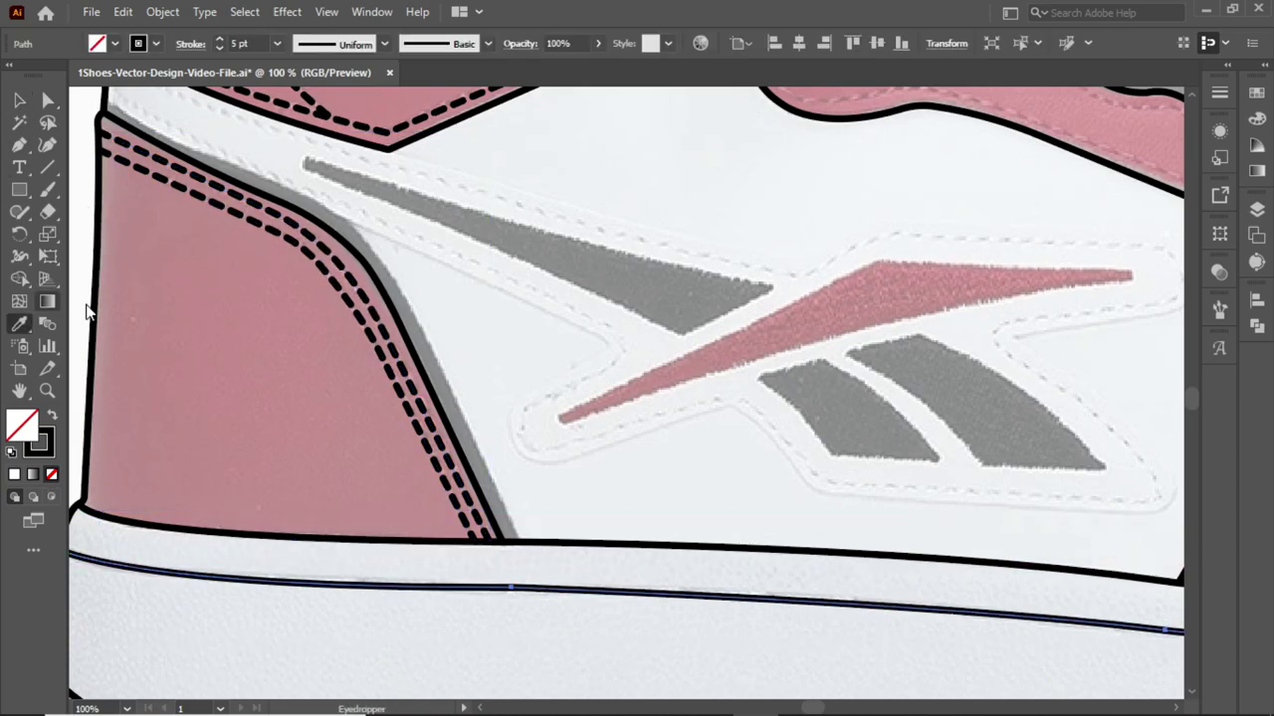
pyautogui.hotkey('ctrl', 'shift', 'a')
pyautogui.press('i')
# - Draw a stitch line around the tongue's curve and along its lower edge
pyautogui.scroll(5, 167, 346)
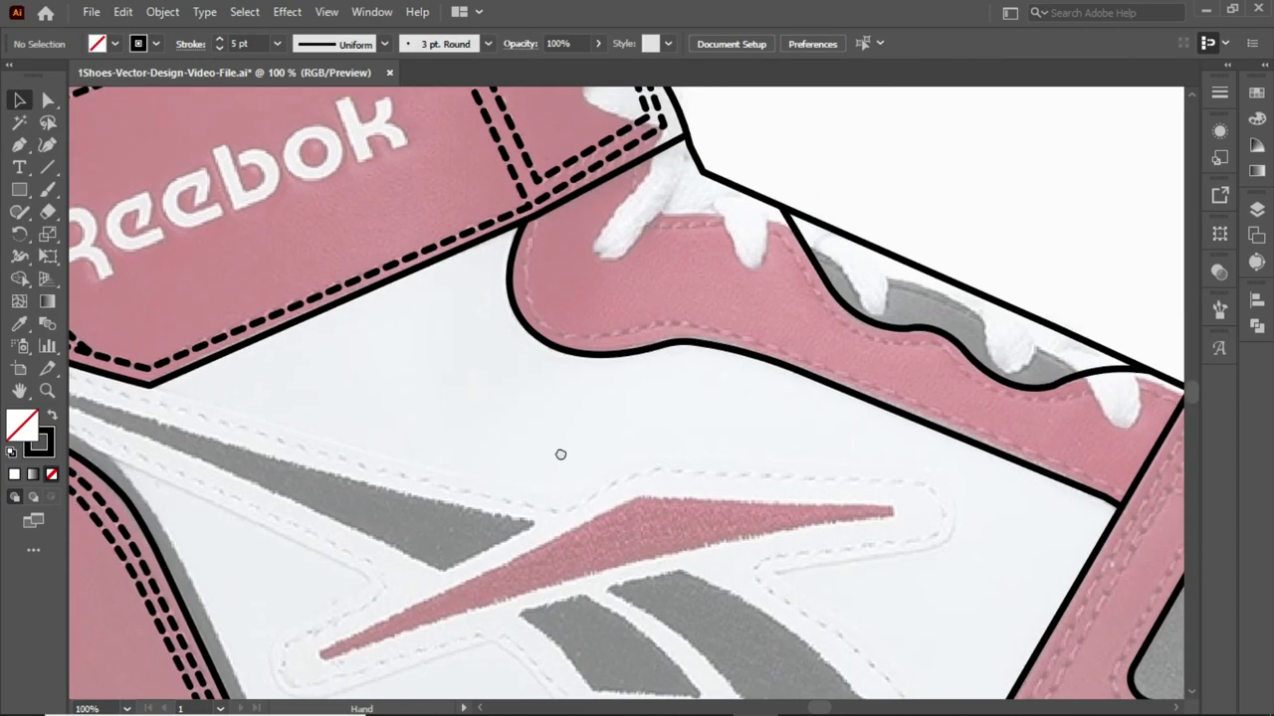
pyautogui.hscroll(4, 167, 346)
pyautogui.click(398, 269)
pyautogui.moveTo(437, 377)
pyautogui.mouseDown()
pyautogui.moveTo(491, 407)
pyautogui.moveTo(527, 384)
pyautogui.mouseUp()
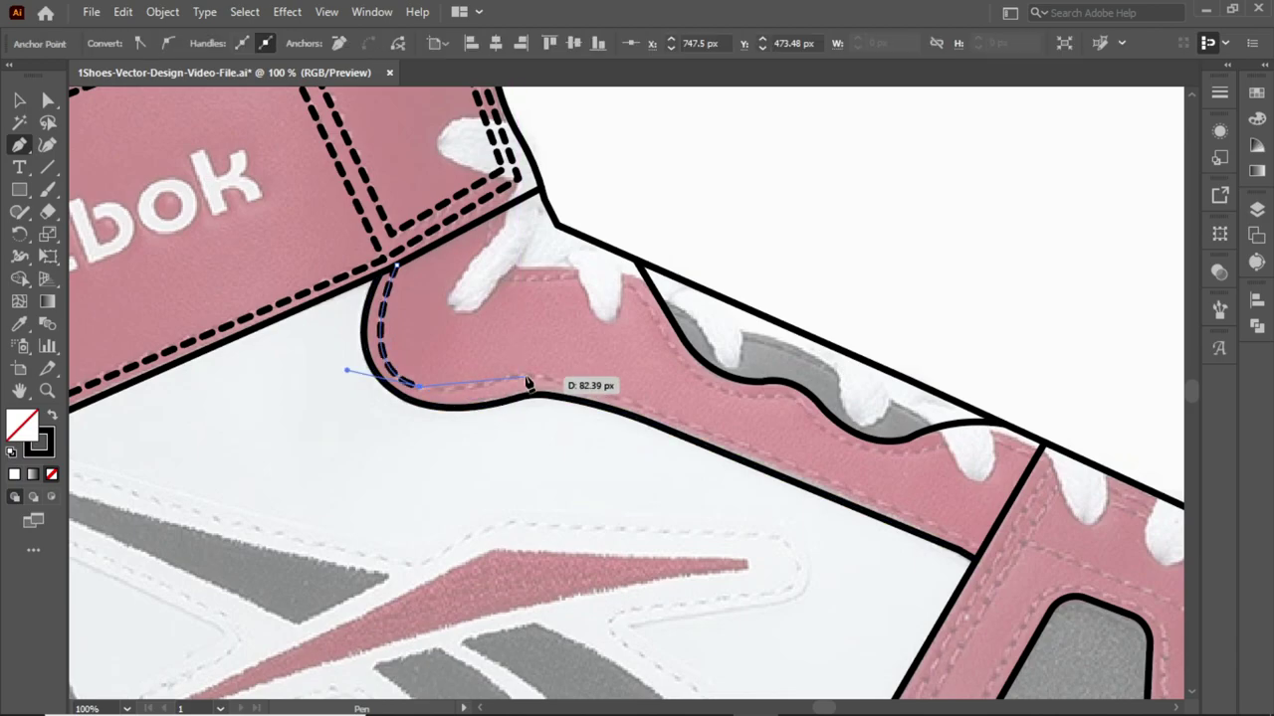
pyautogui.hscroll(5, 609, 404)
pyautogui.click(686, 527)
pyautogui.click(48, 99)
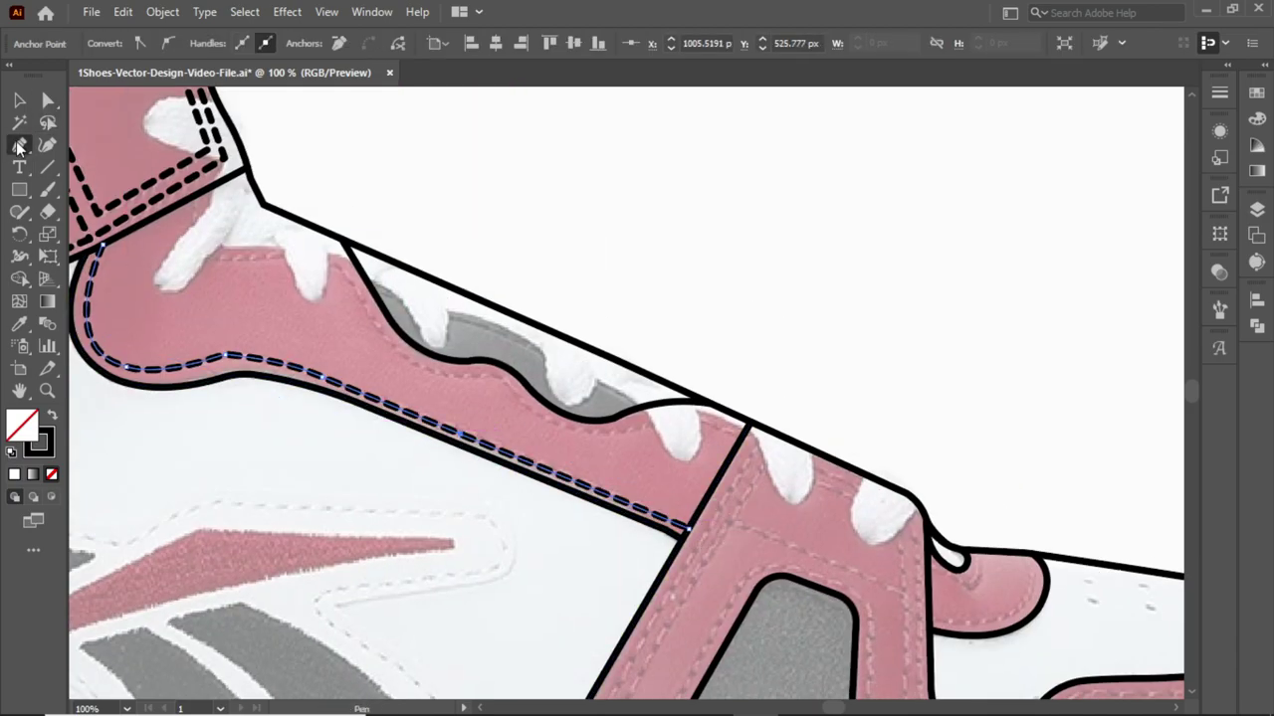
pyautogui.click(18, 146)
pyautogui.hotkey('ctrl', 'shift', 'a')
pyautogui.scroll(-5, 498, 298)
pyautogui.hscroll(2, 497, 299)
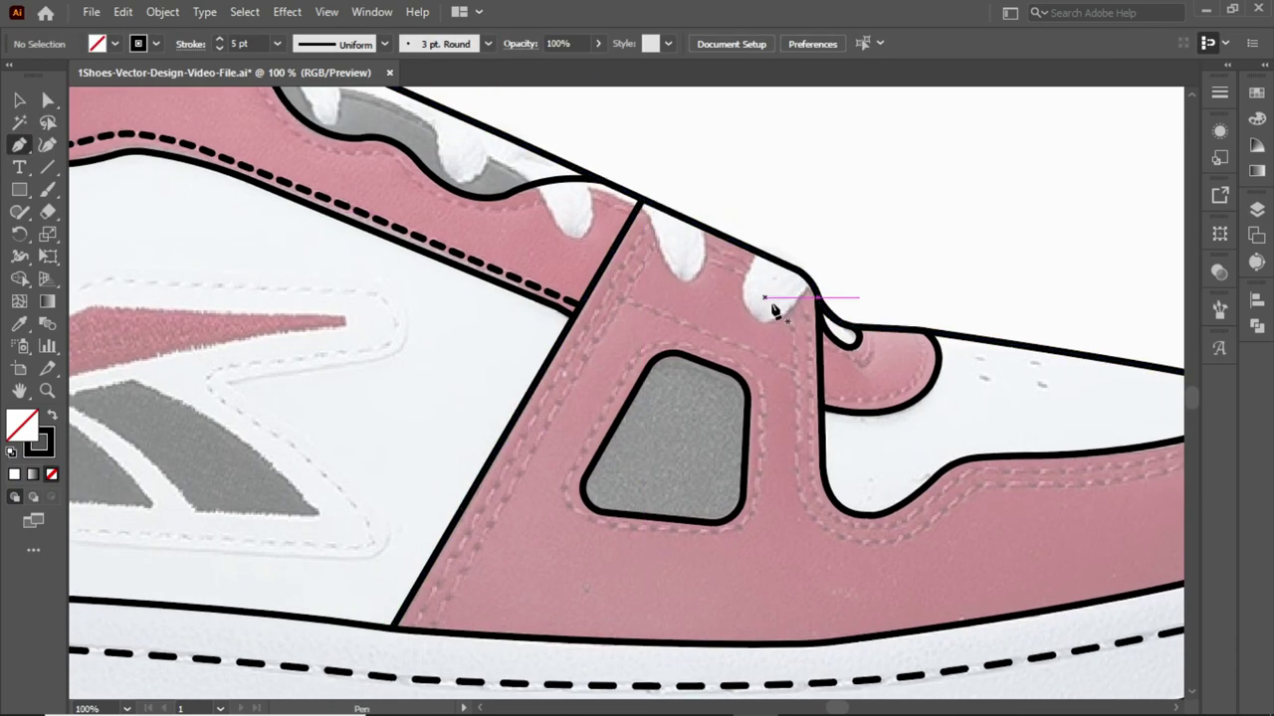
# - Draw the first curved lace stroke in black with a 34 pt stroke weight
pyautogui.click(797, 237)
pyautogui.moveTo(766, 302); pyautogui.dragTo(742, 317)
pyautogui.press('i')
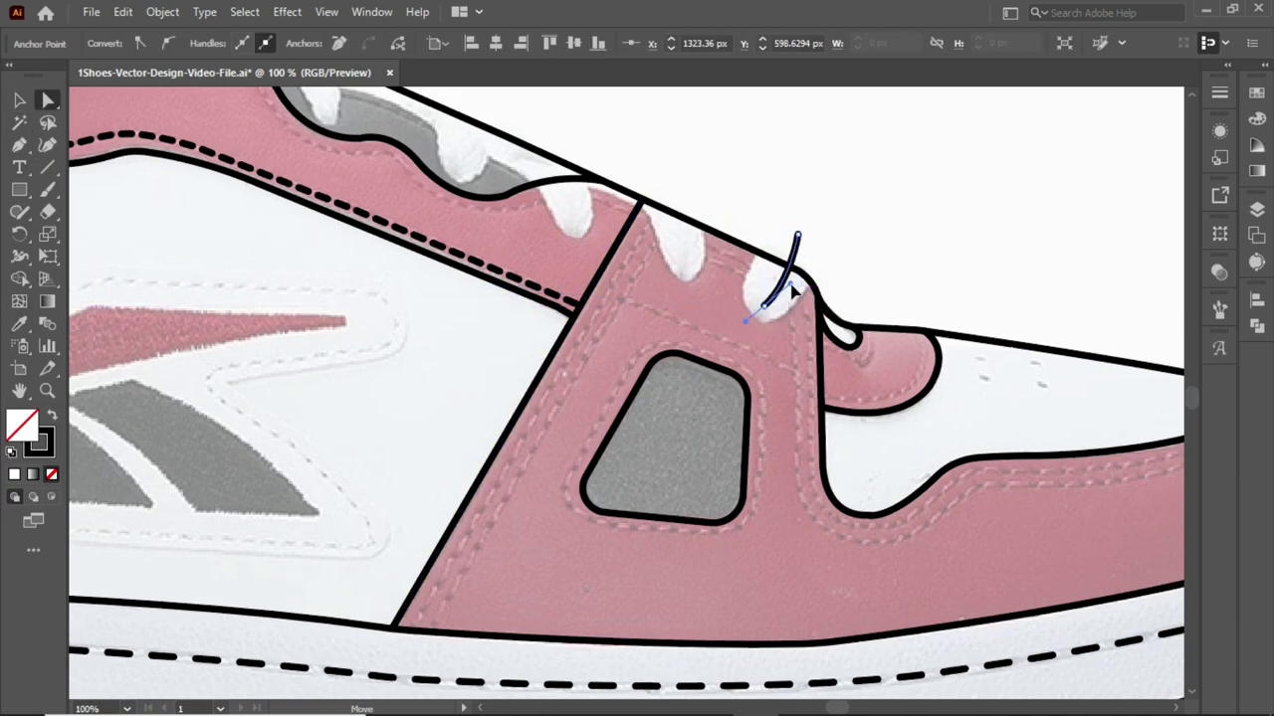
pyautogui.press('v')
pyautogui.click(242, 43)
pyautogui.write('34')
pyautogui.press('Return')
pyautogui.click(77, 117)
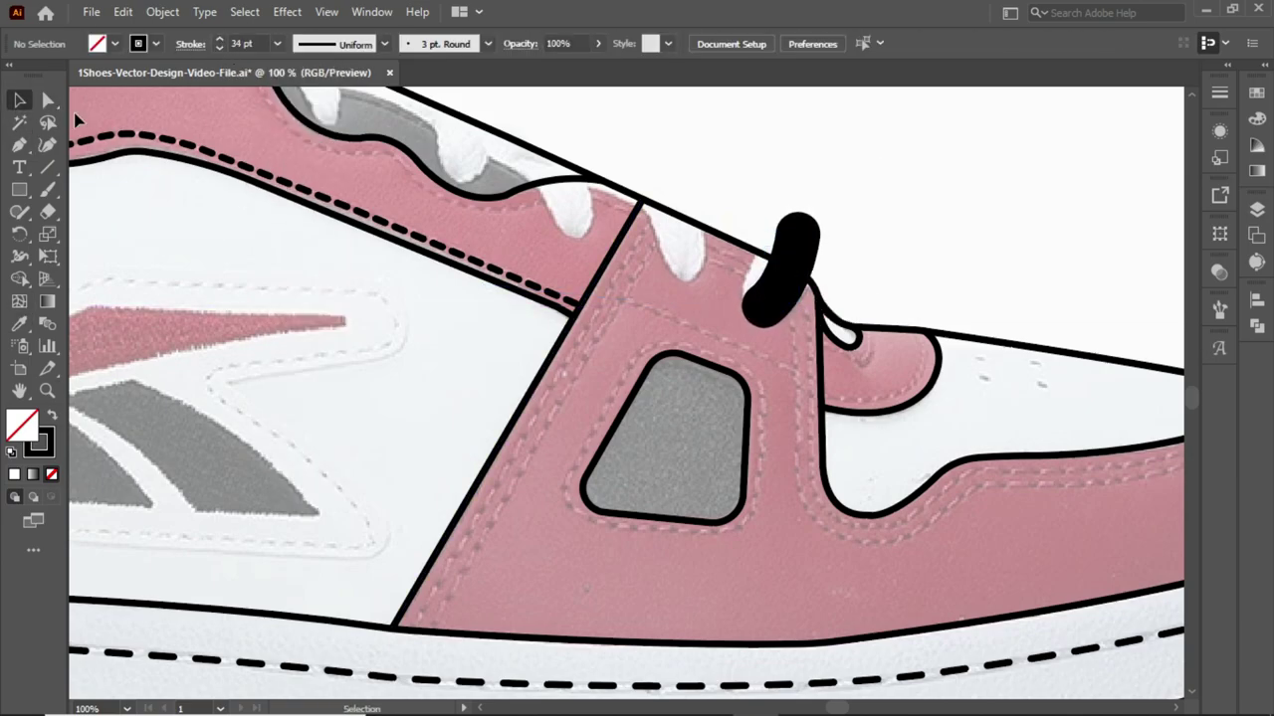
# - Copy the lace stroke repeatedly up the tongue, adding a crossing lace at the collar top
pyautogui.click(796, 249)
pyautogui.moveTo(824, 242)
pyautogui.mouseDown()
pyautogui.moveTo(738, 206)
pyautogui.moveTo(703, 239)
pyautogui.mouseUp()
pyautogui.hotkey('ctrl', 'shift', 'a')
pyautogui.moveTo(722, 160); pyautogui.dragTo(782, 318)
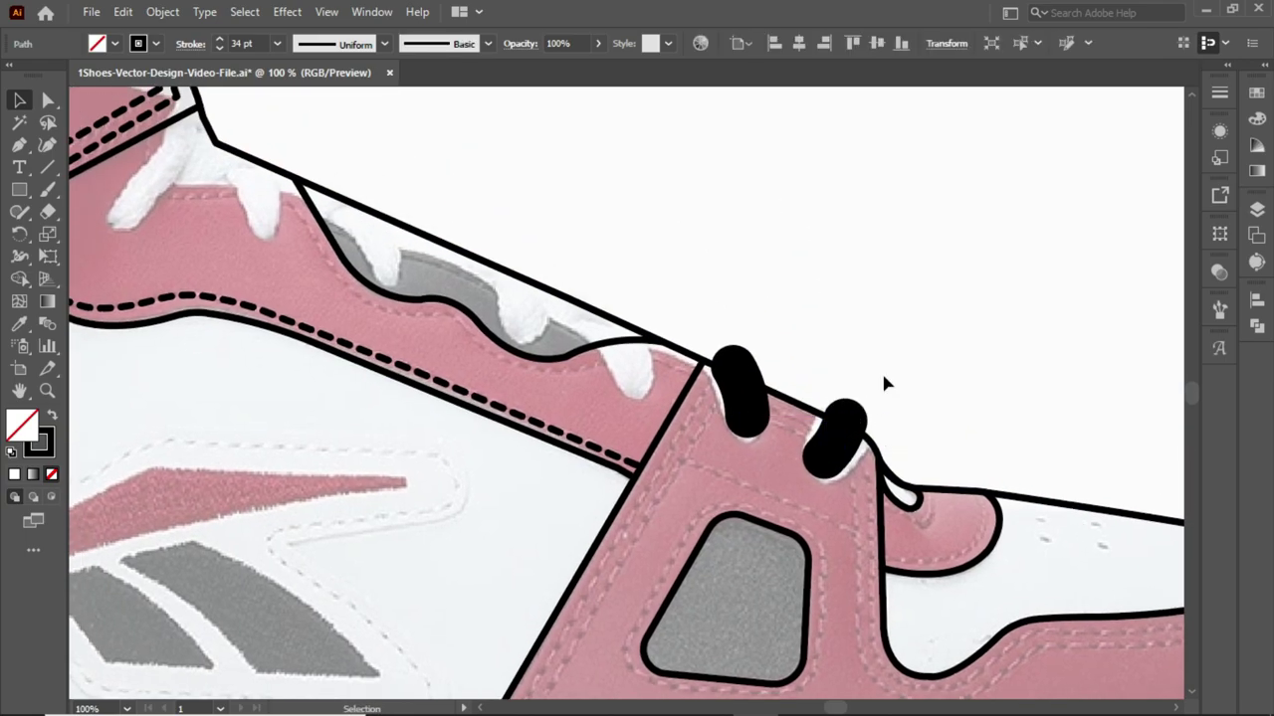
pyautogui.moveTo(758, 400); pyautogui.dragTo(395, 246)
pyautogui.moveTo(395, 245)
pyautogui.mouseDown()
pyautogui.moveTo(619, 385)
pyautogui.moveTo(497, 348)
pyautogui.moveTo(408, 288)
pyautogui.mouseUp()
pyautogui.hotkey('ctrl', 'shift', 'a')
pyautogui.moveTo(447, 229); pyautogui.dragTo(478, 258)
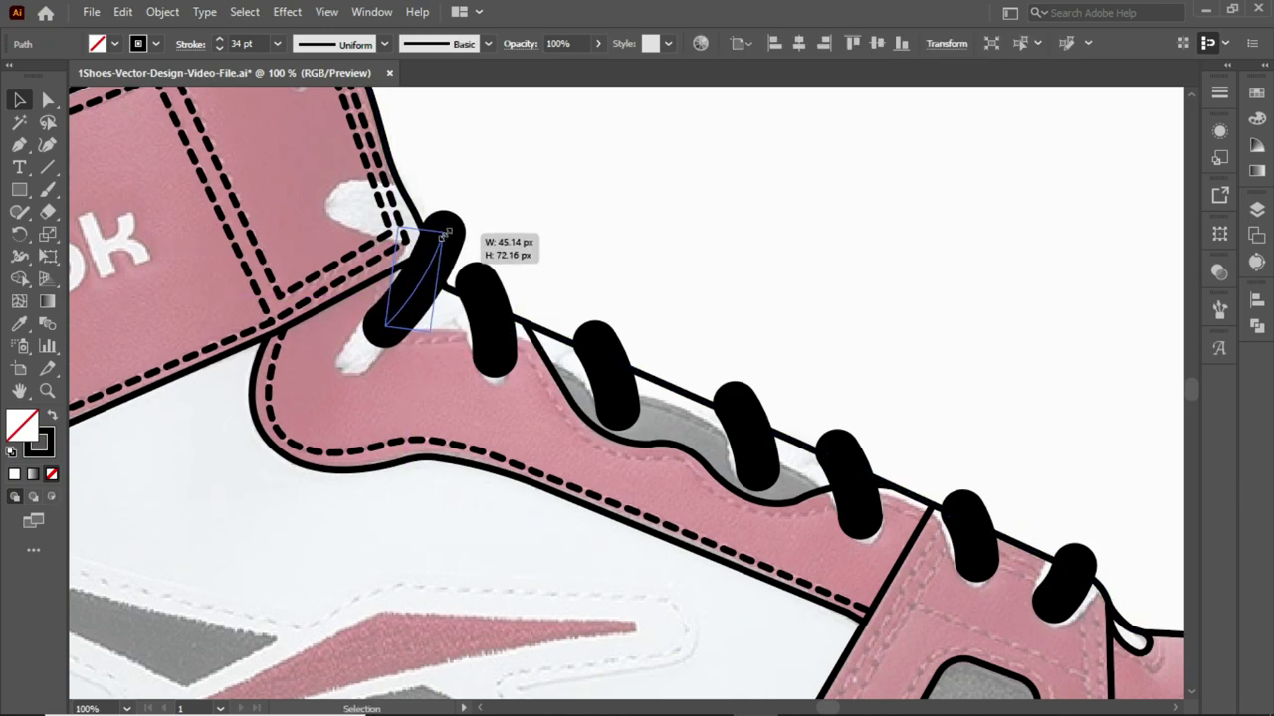
pyautogui.moveTo(418, 288); pyautogui.dragTo(383, 318)
pyautogui.moveTo(467, 293); pyautogui.dragTo(398, 217)
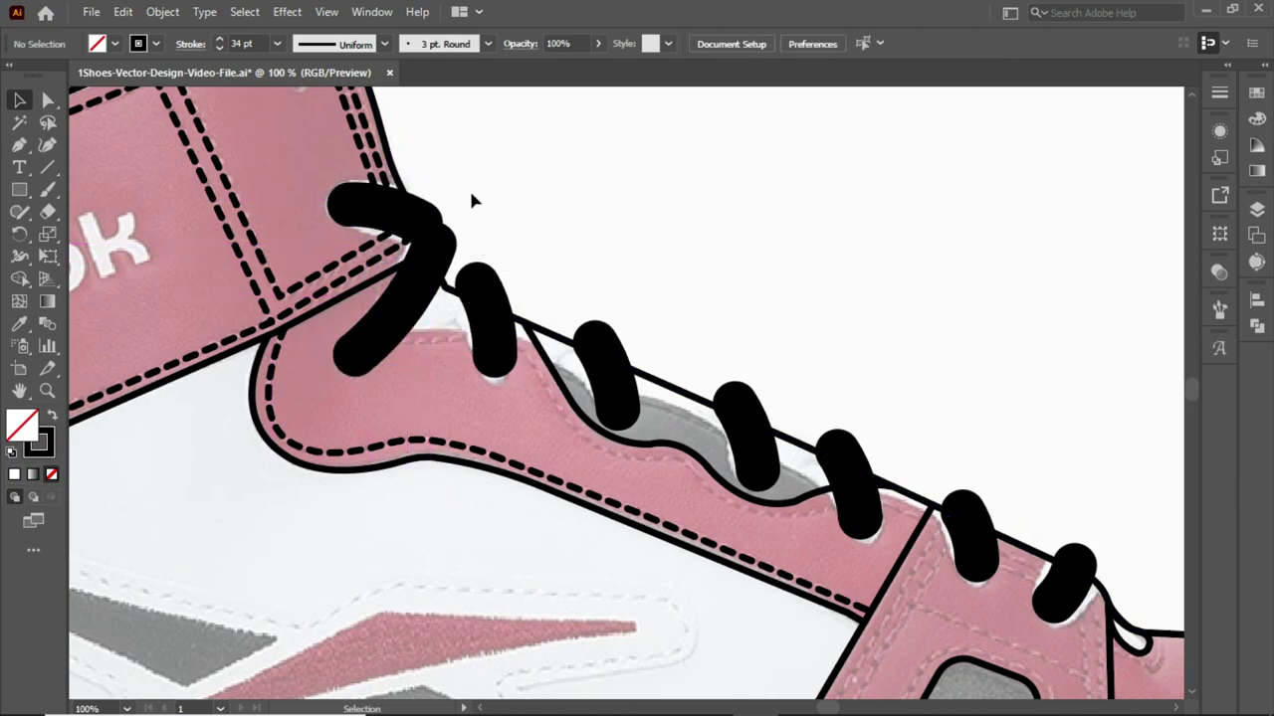
# - Expand the black lace strokes into filled shapes
pyautogui.click(388, 204)
pyautogui.click(162, 12)
pyautogui.click(189, 244)
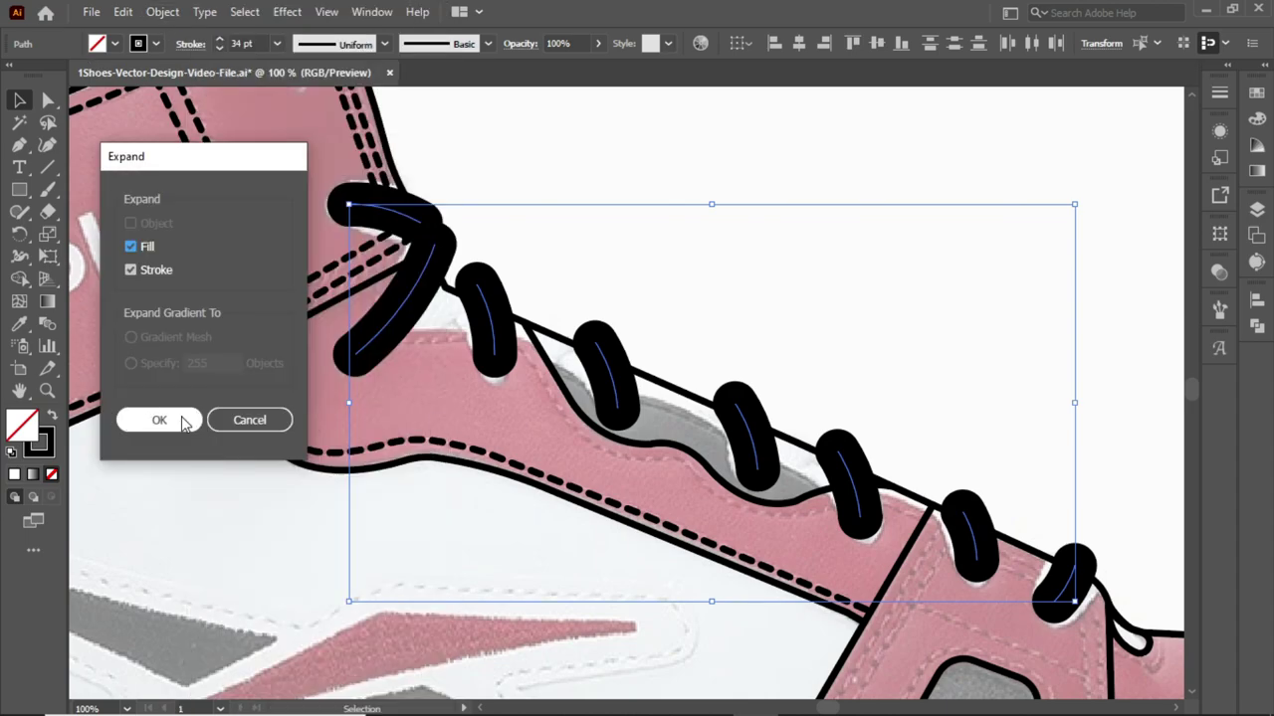
pyautogui.click(159, 420)
pyautogui.click(162, 11)
# - Trim the top collar lace's end, then resize and rotate it into place
pyautogui.click(512, 500)
pyautogui.click(383, 214)
pyautogui.press('a')
pyautogui.click(358, 217)
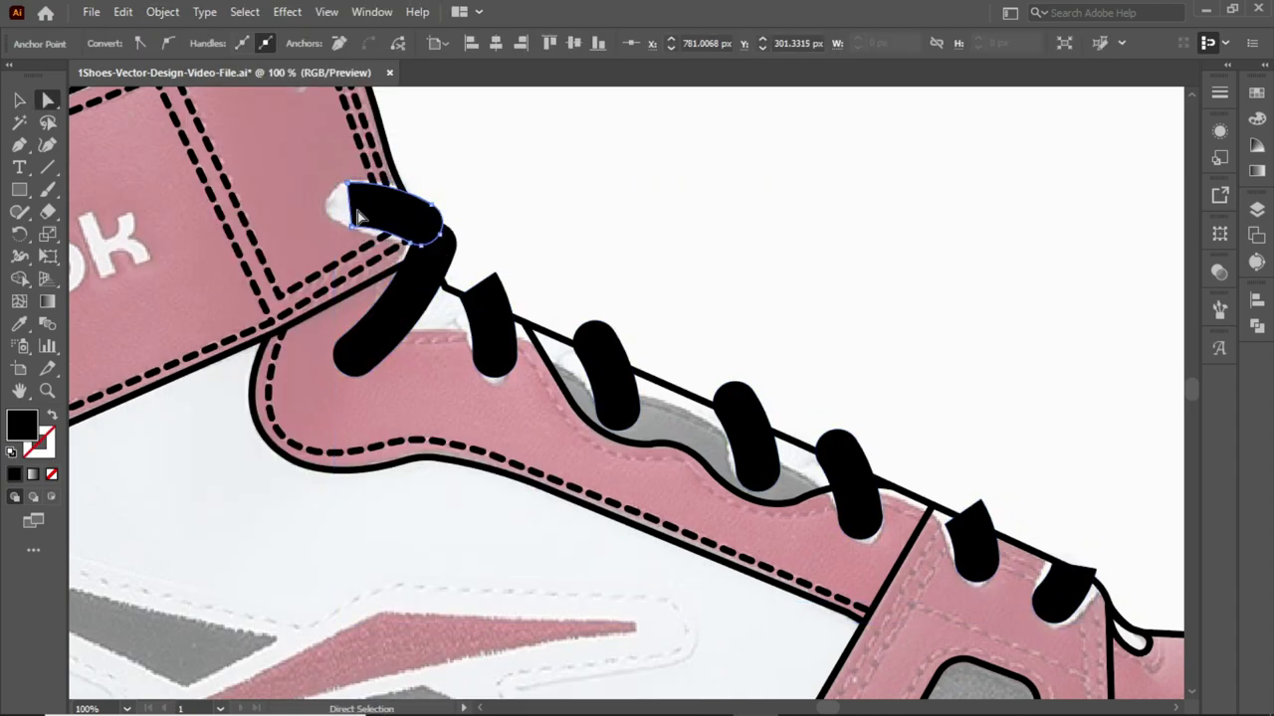
pyautogui.press('v')
pyautogui.moveTo(346, 213); pyautogui.dragTo(331, 205)
pyautogui.moveTo(445, 184); pyautogui.dragTo(499, 186)
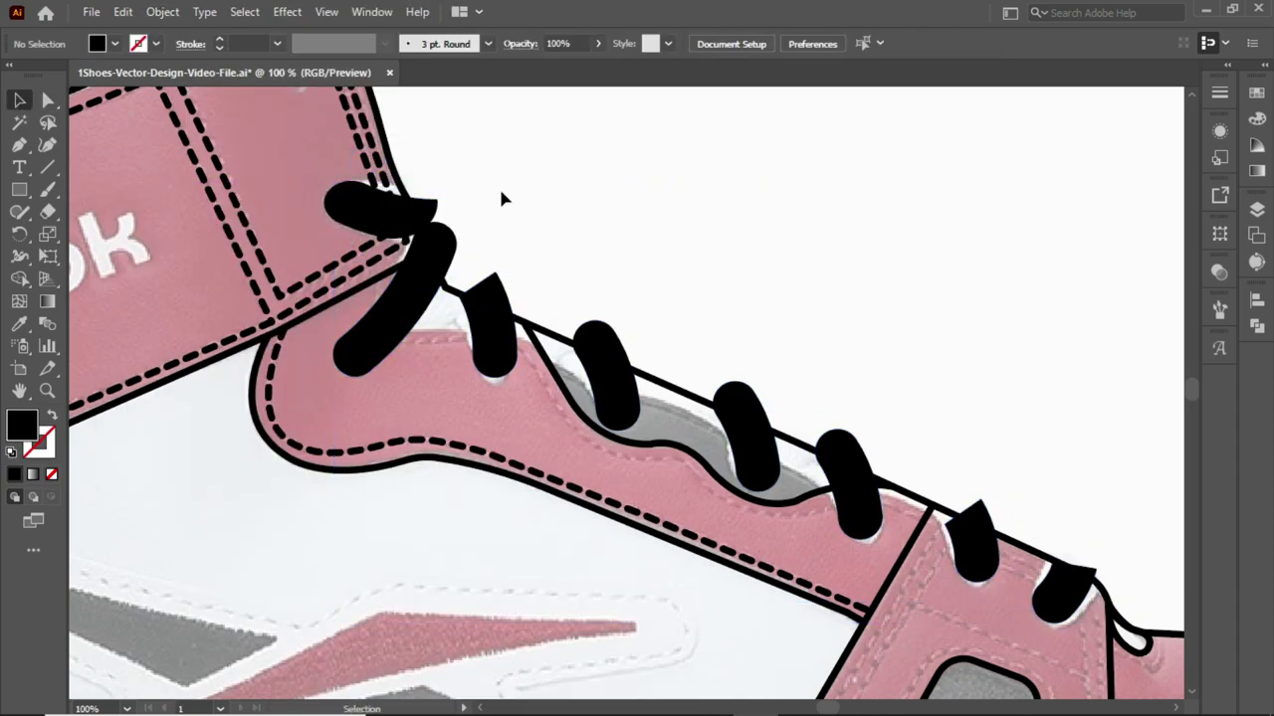
# - Round off the pointed tips of the lace shapes
pyautogui.press('a')
pyautogui.click(475, 328)
pyautogui.moveTo(478, 326); pyautogui.dragTo(473, 342)
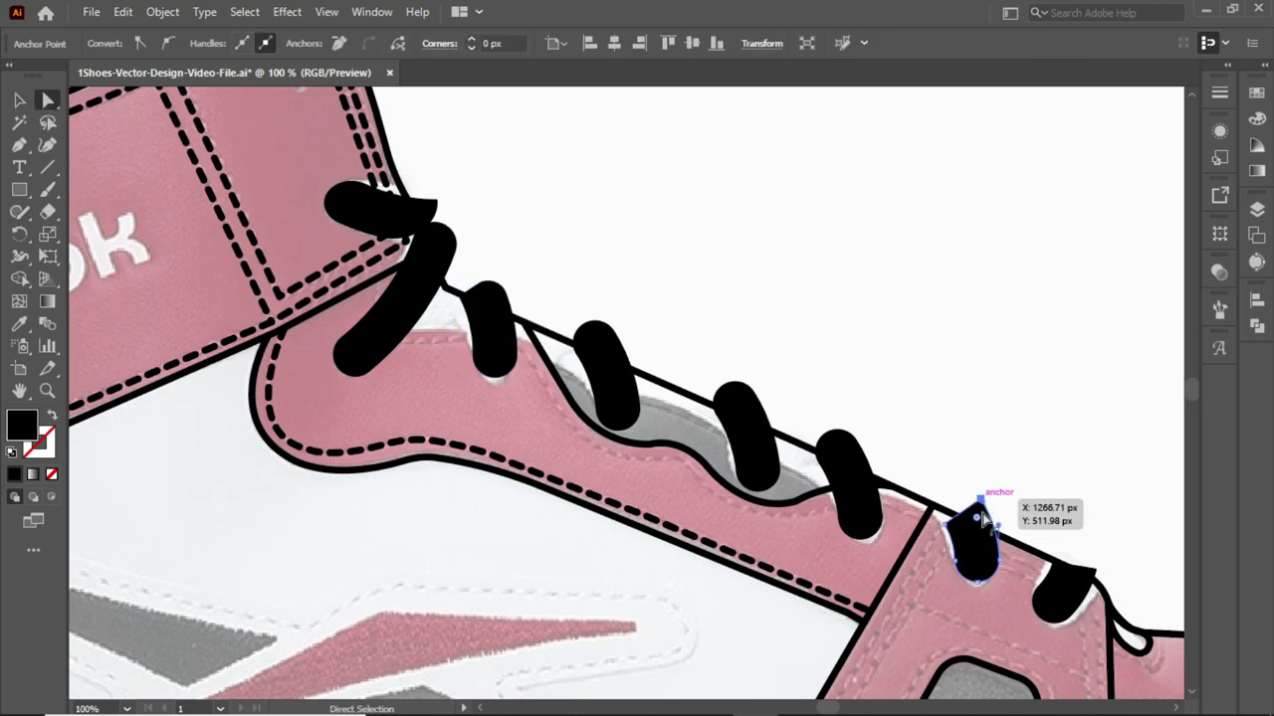
pyautogui.moveTo(967, 511); pyautogui.dragTo(947, 534)
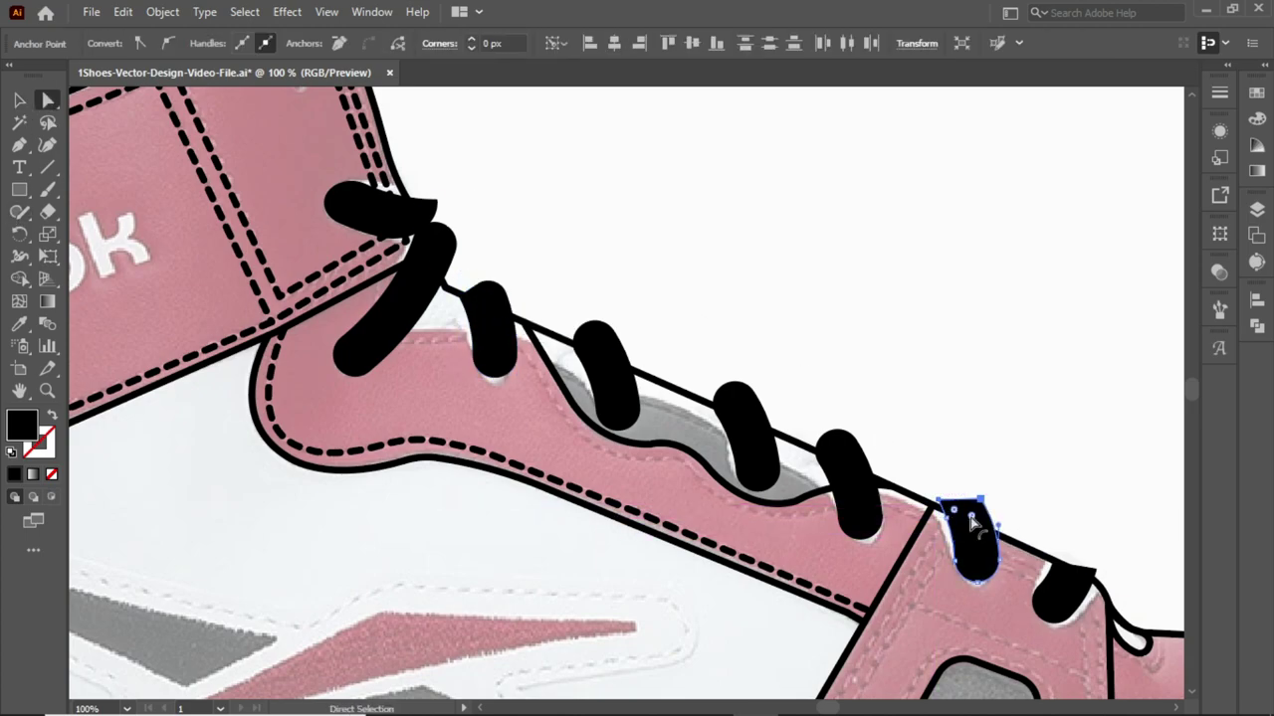
pyautogui.click(590, 202)
pyautogui.press('v')
# - Copy a lace onto the next eyelet and rotate it to match the lacing angle
pyautogui.scroll(-3, 590, 202)
pyautogui.click(724, 345)
pyautogui.moveTo(724, 345); pyautogui.dragTo(790, 440)
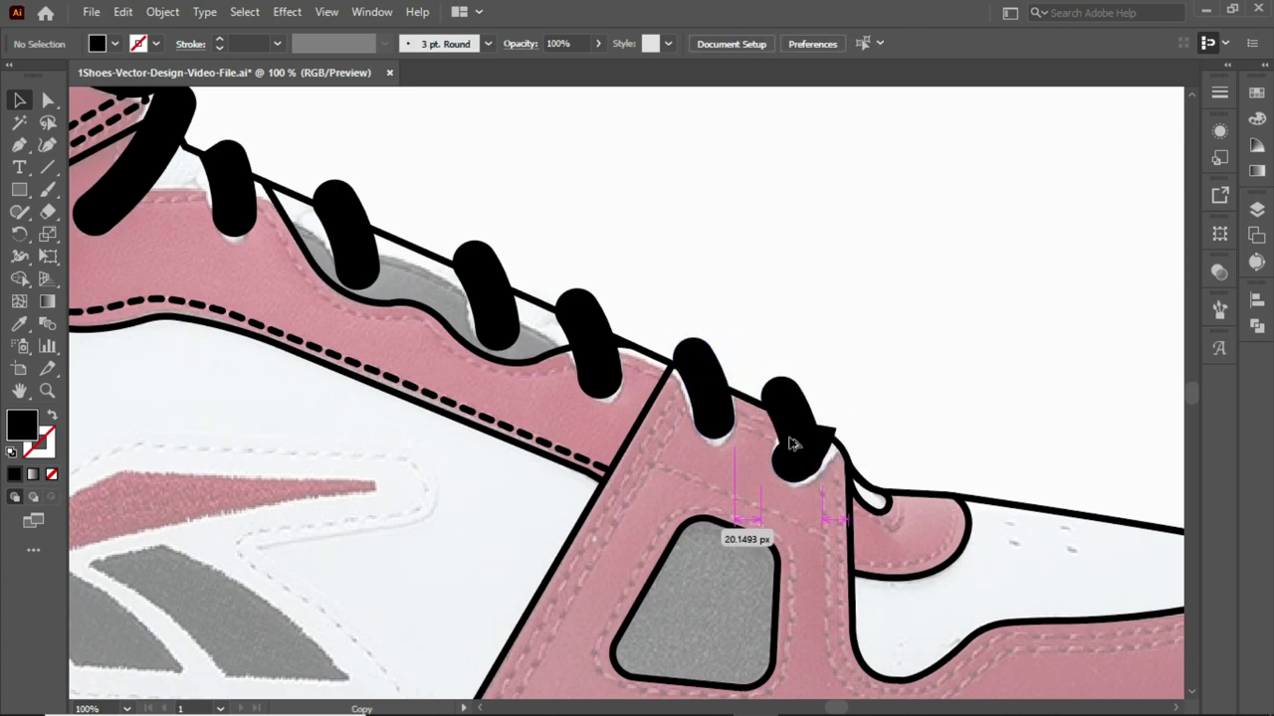
pyautogui.moveTo(841, 398)
pyautogui.mouseDown()
pyautogui.moveTo(855, 418)
pyautogui.moveTo(796, 446)
pyautogui.moveTo(810, 370)
pyautogui.mouseUp()
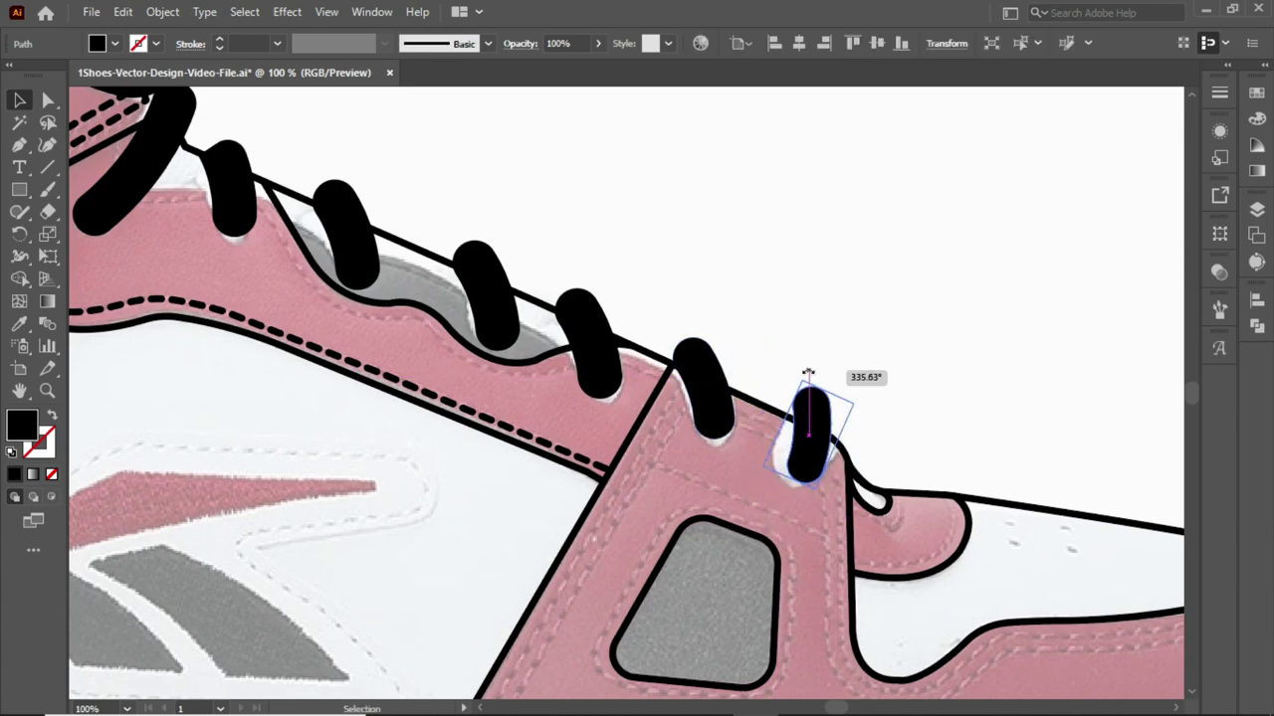
pyautogui.scroll(3, 637, 398)
pyautogui.click(383, 311)
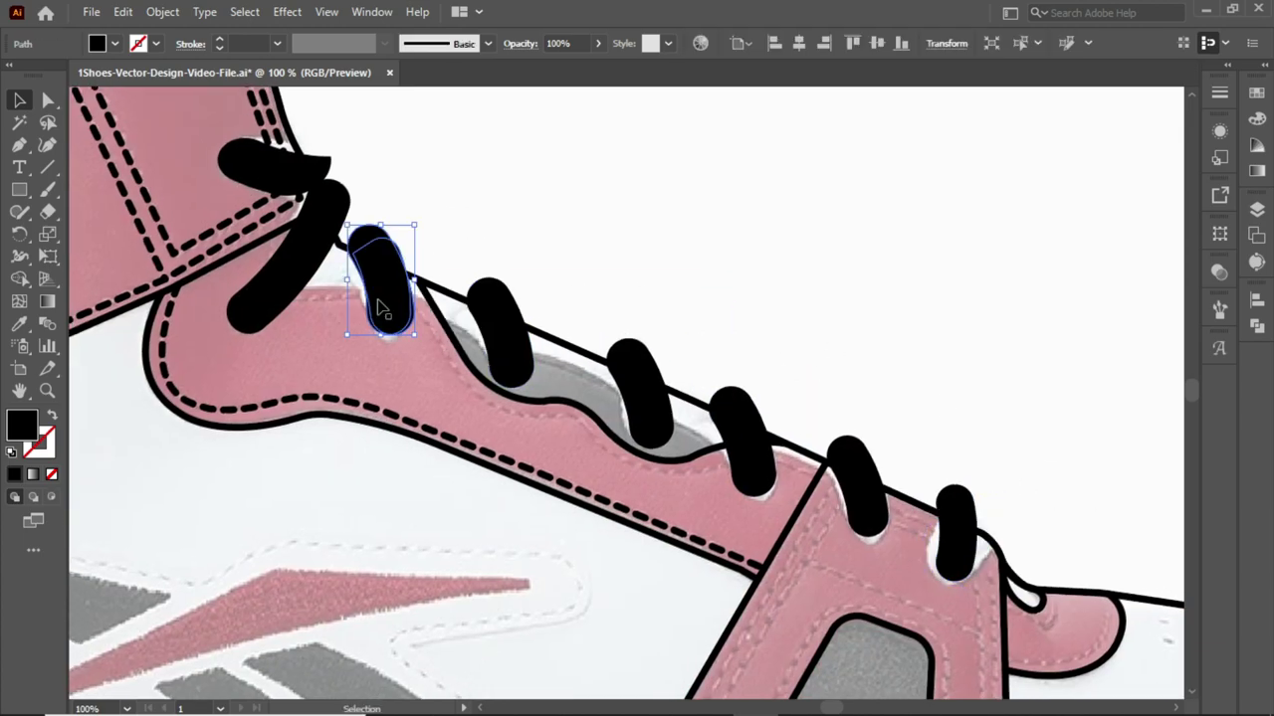
pyautogui.click(425, 212)
# - Rotate the top lace to lie across the collar, then switch to Shape Builder (Shift+M)
pyautogui.click(311, 184)
pyautogui.moveTo(335, 138); pyautogui.dragTo(349, 153)
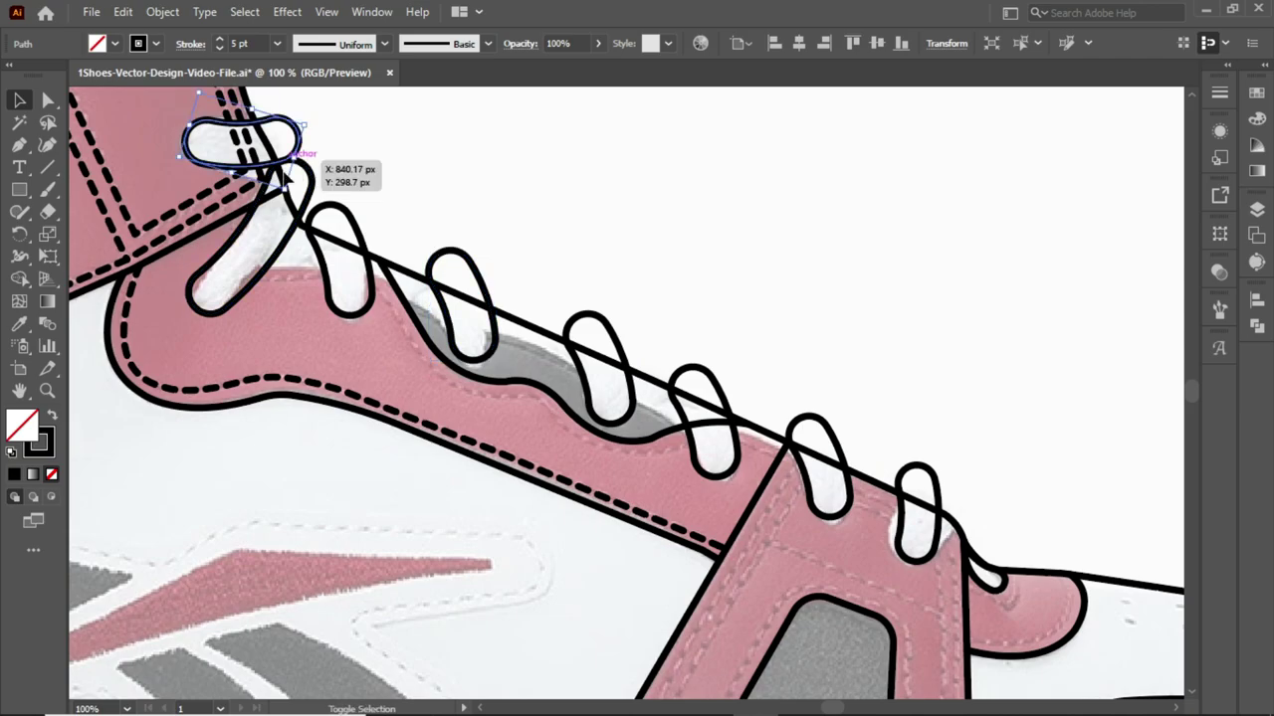
pyautogui.hotkey('shift', 'm')
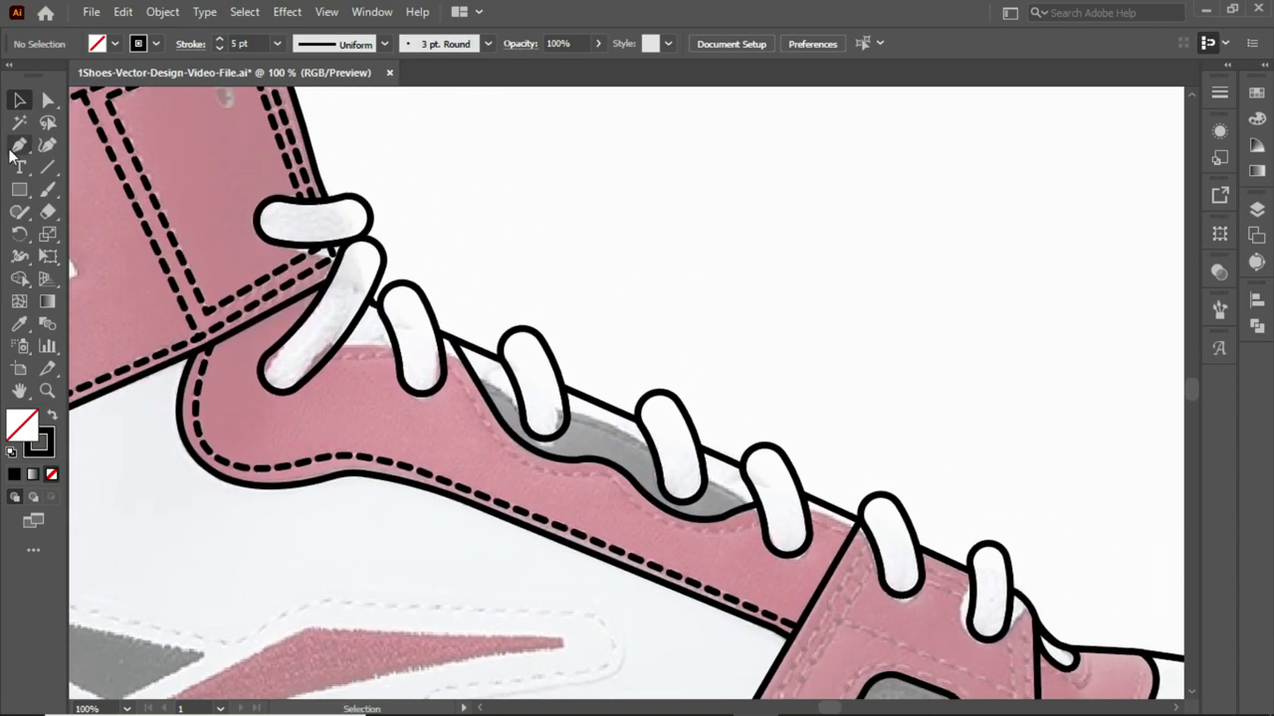
# - Draw a stitch line from the lace edge down the front panel to the sole
pyautogui.press('p')
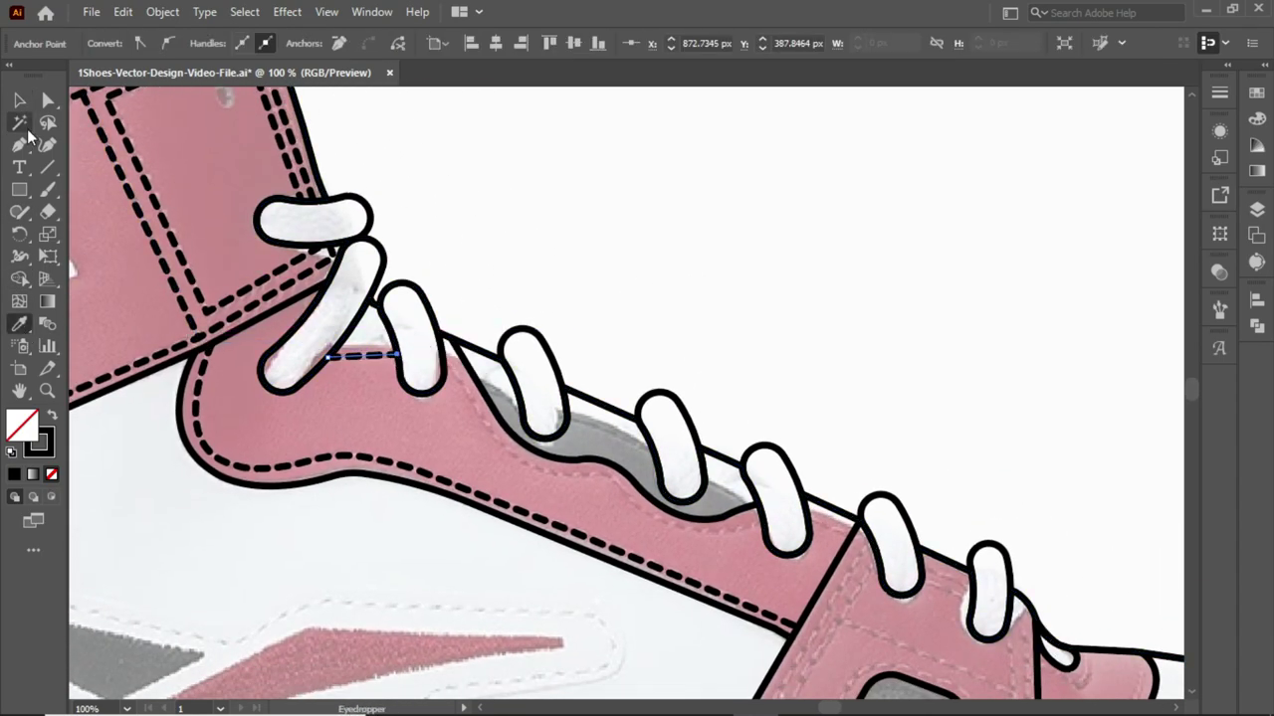
pyautogui.click(388, 283)
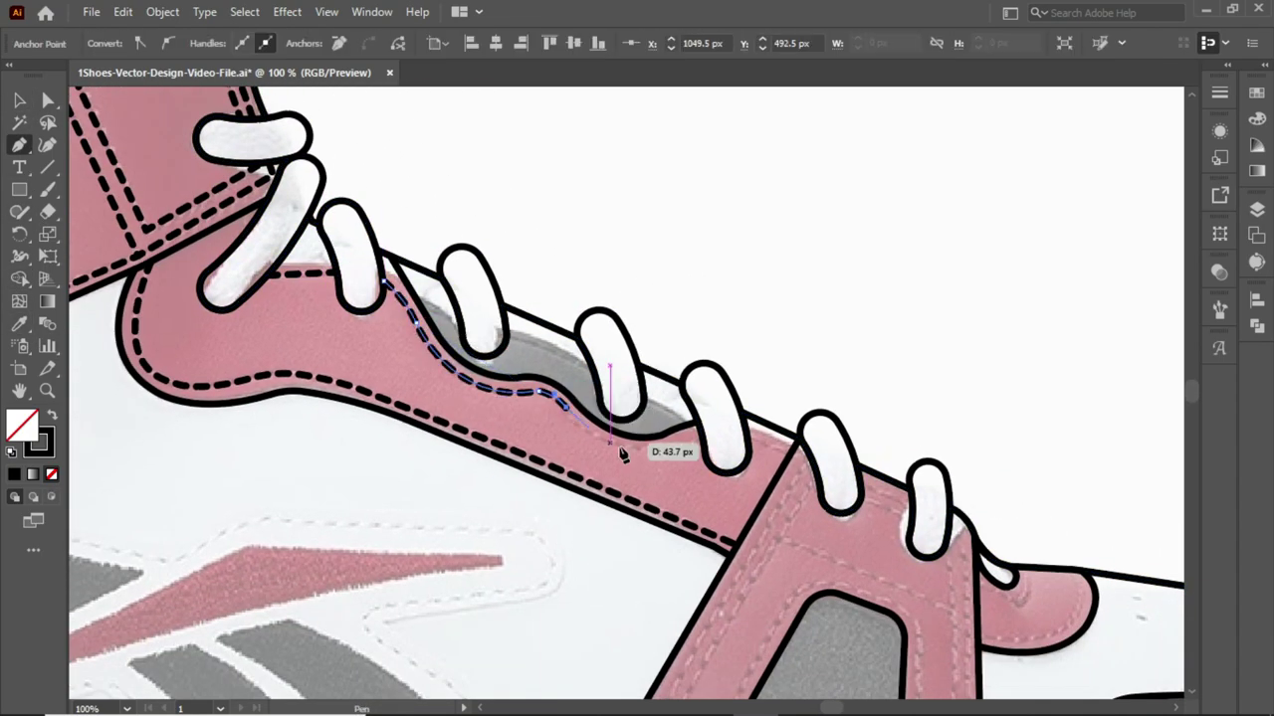
pyautogui.click(801, 437)
pyautogui.moveTo(852, 441); pyautogui.dragTo(505, 252)
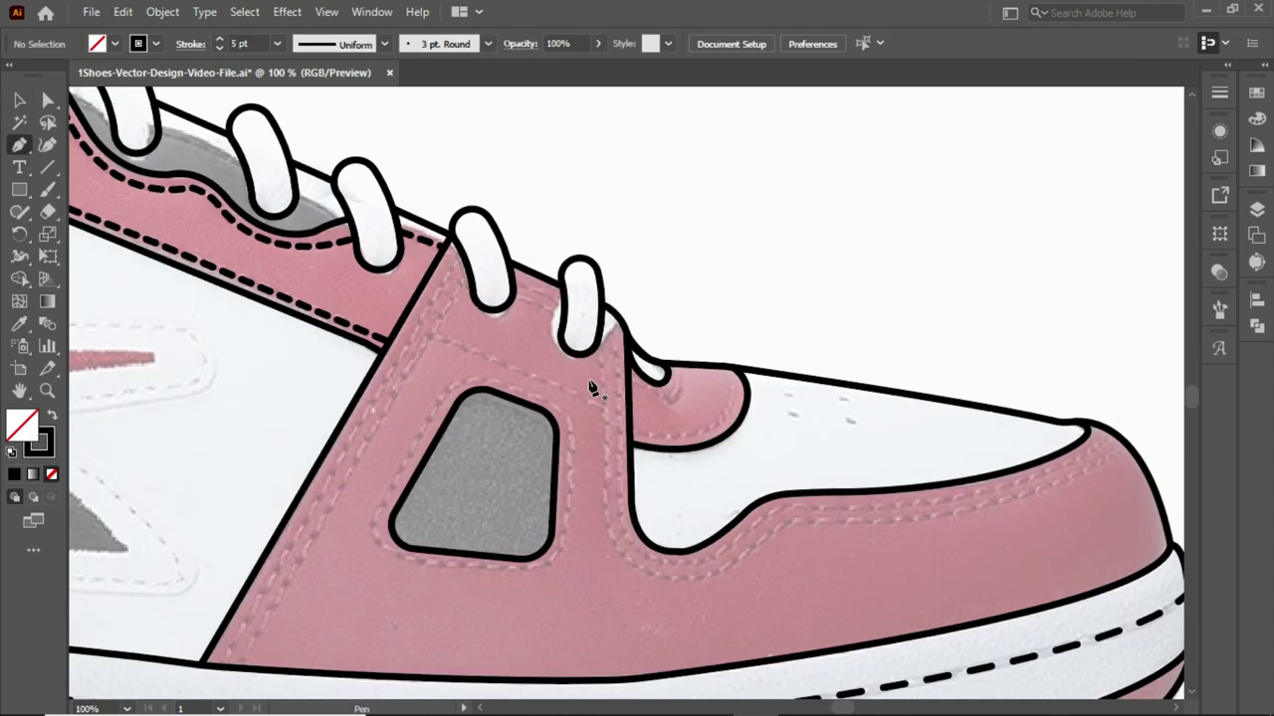
pyautogui.click(222, 673)
# - Add short stitch segments beside the lace and across the front panel
pyautogui.click(512, 295)
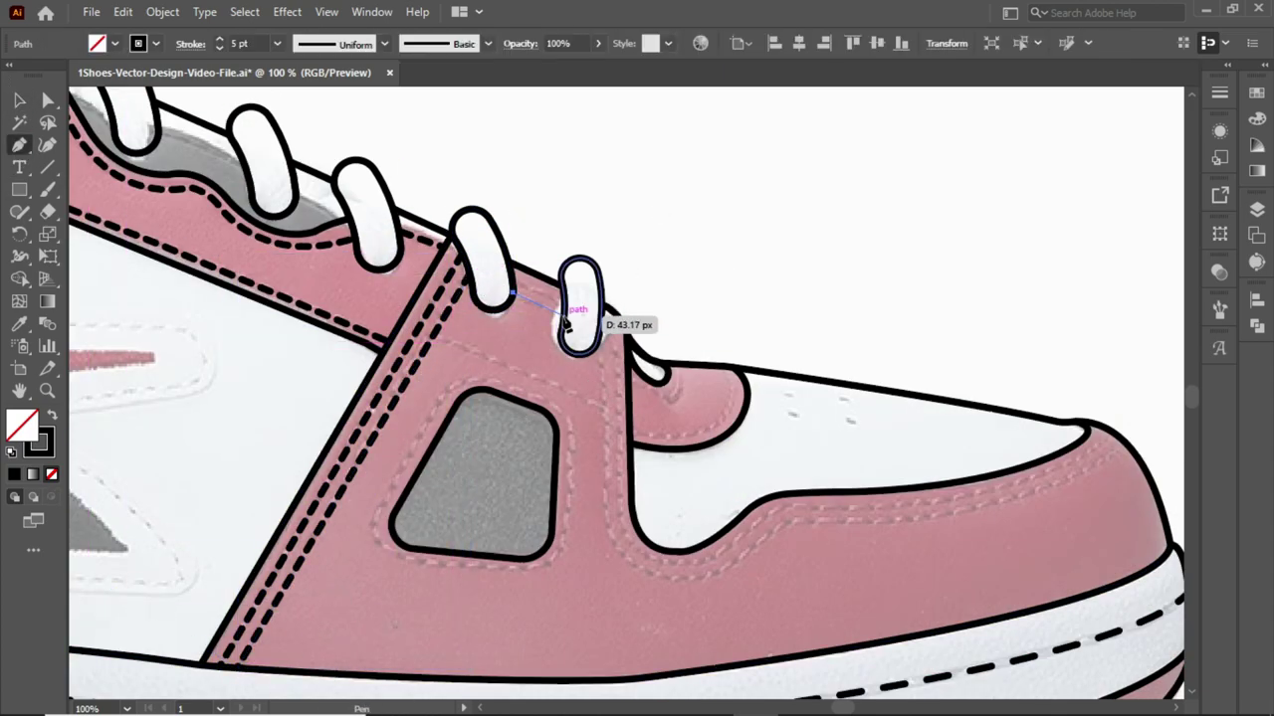
pyautogui.click(565, 304)
pyautogui.click(435, 338)
pyautogui.click(607, 408)
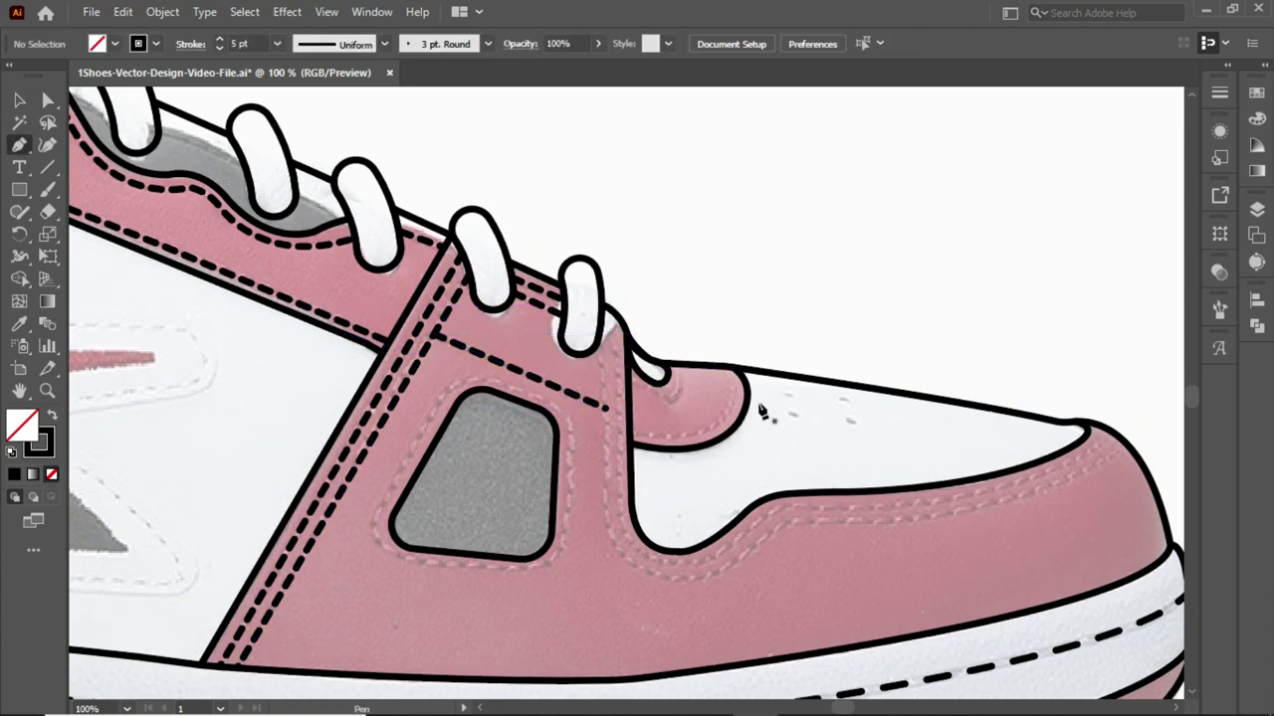
# - Draw a stitch line from the lace base curving along the toe cap
pyautogui.click(600, 328)
pyautogui.click(603, 449)
pyautogui.moveTo(610, 534); pyautogui.dragTo(563, 393)
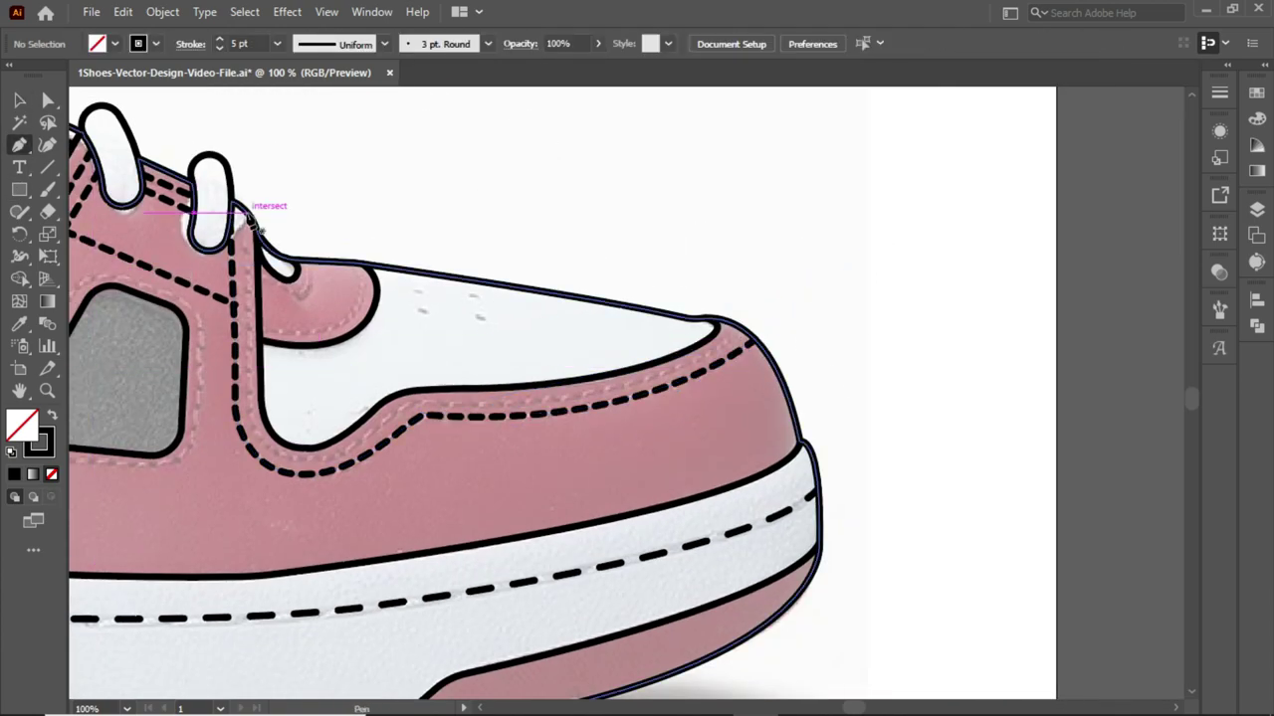
pyautogui.click(251, 390)
pyautogui.moveTo(286, 468); pyautogui.dragTo(358, 445)
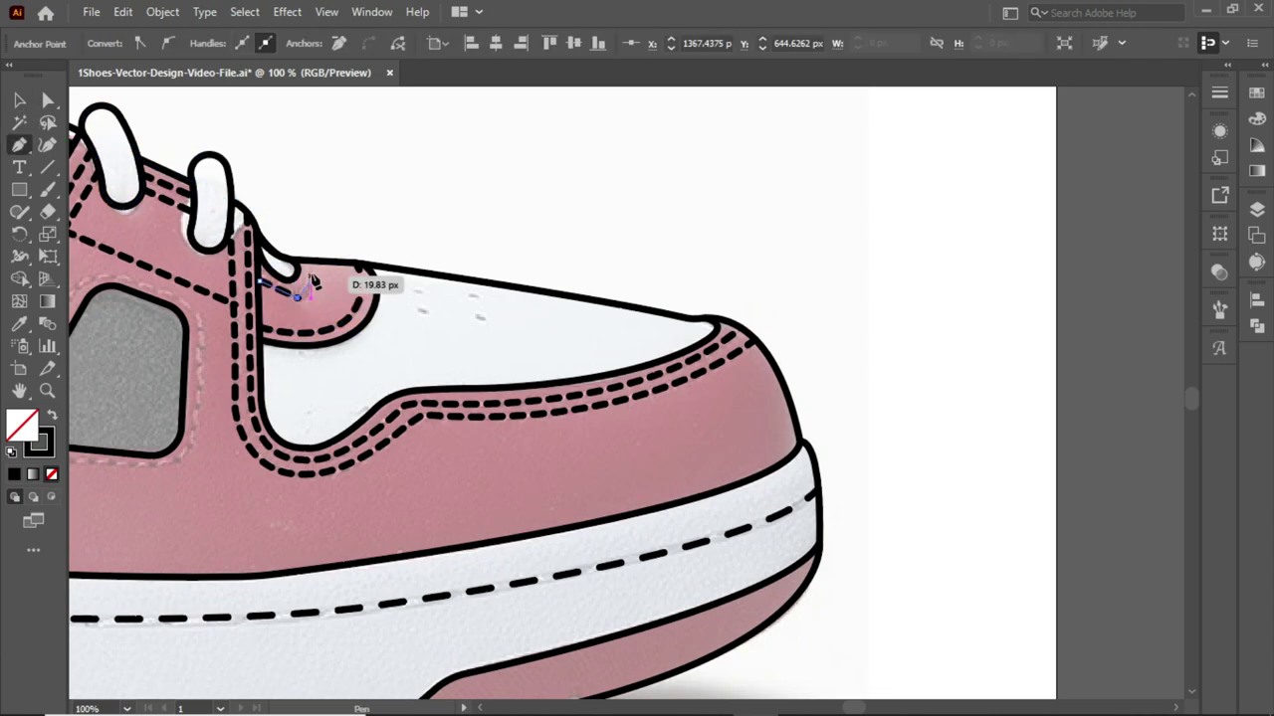
pyautogui.click(44, 100)
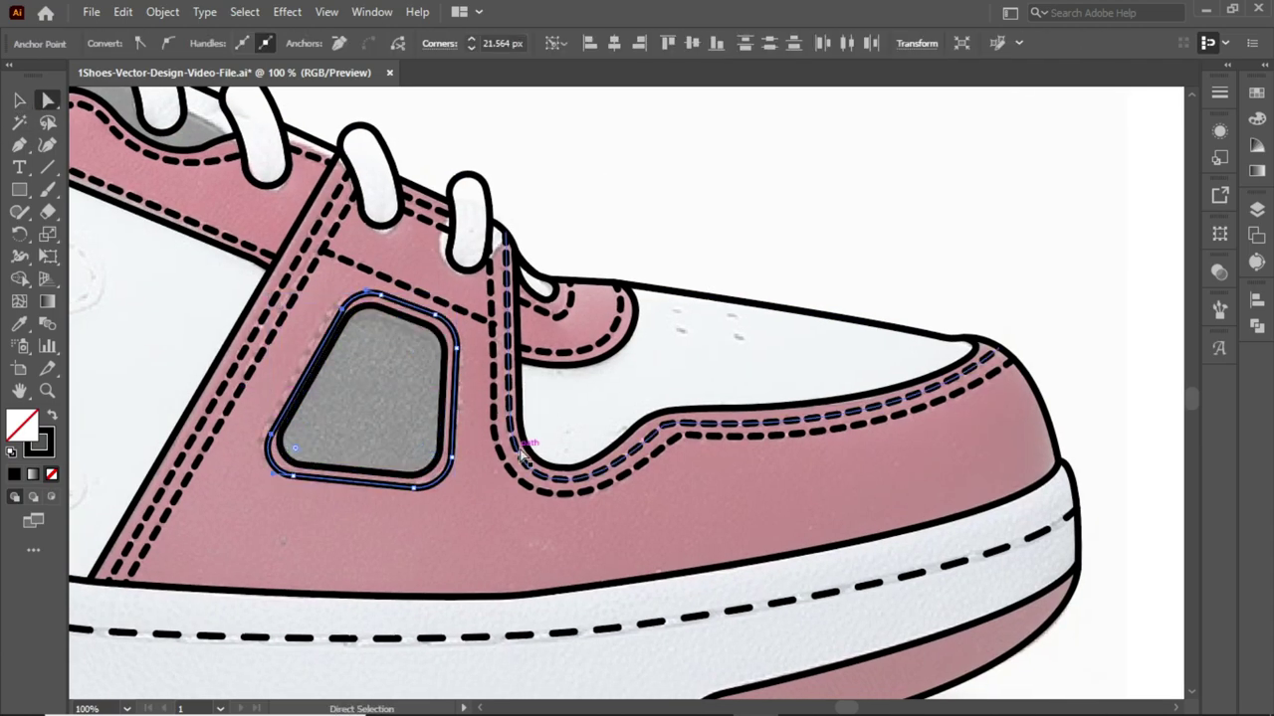
# - Select the side window outline and its corner point for adjustment
pyautogui.press('v')
pyautogui.hotkey('ctrl', 'shift', 'a')
pyautogui.click(728, 228)
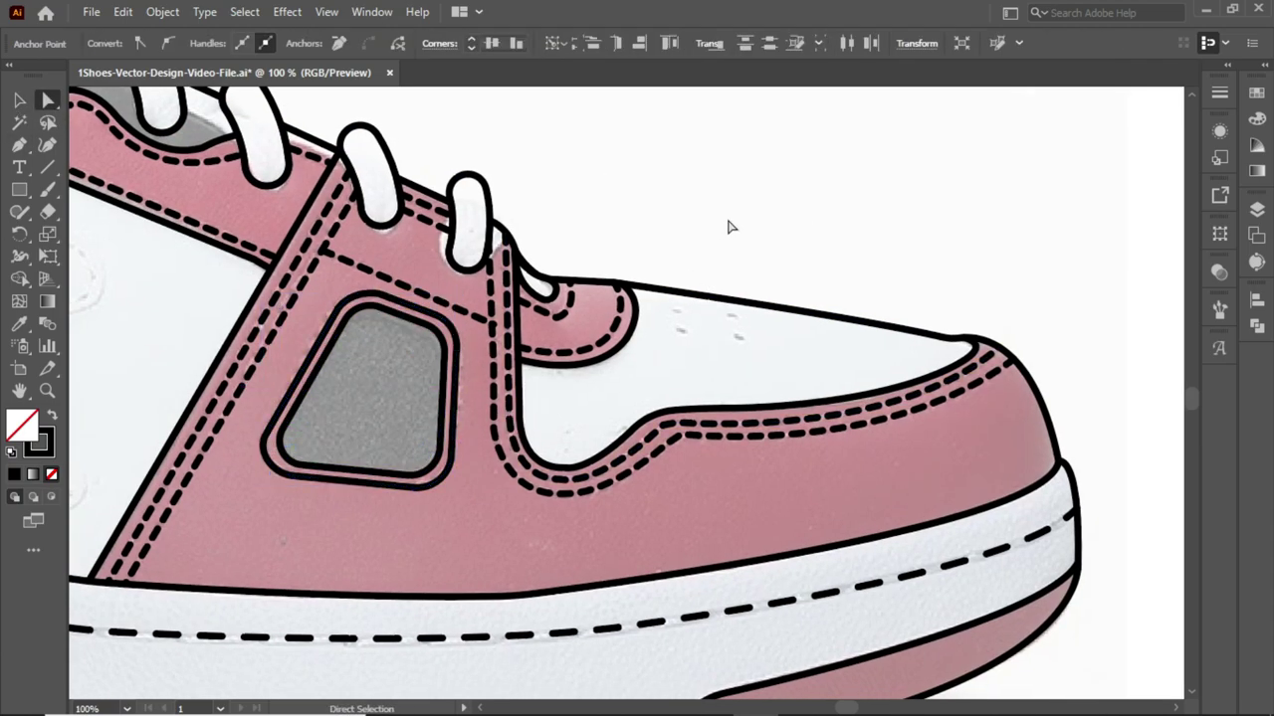
pyautogui.click(295, 476)
pyautogui.press('v')
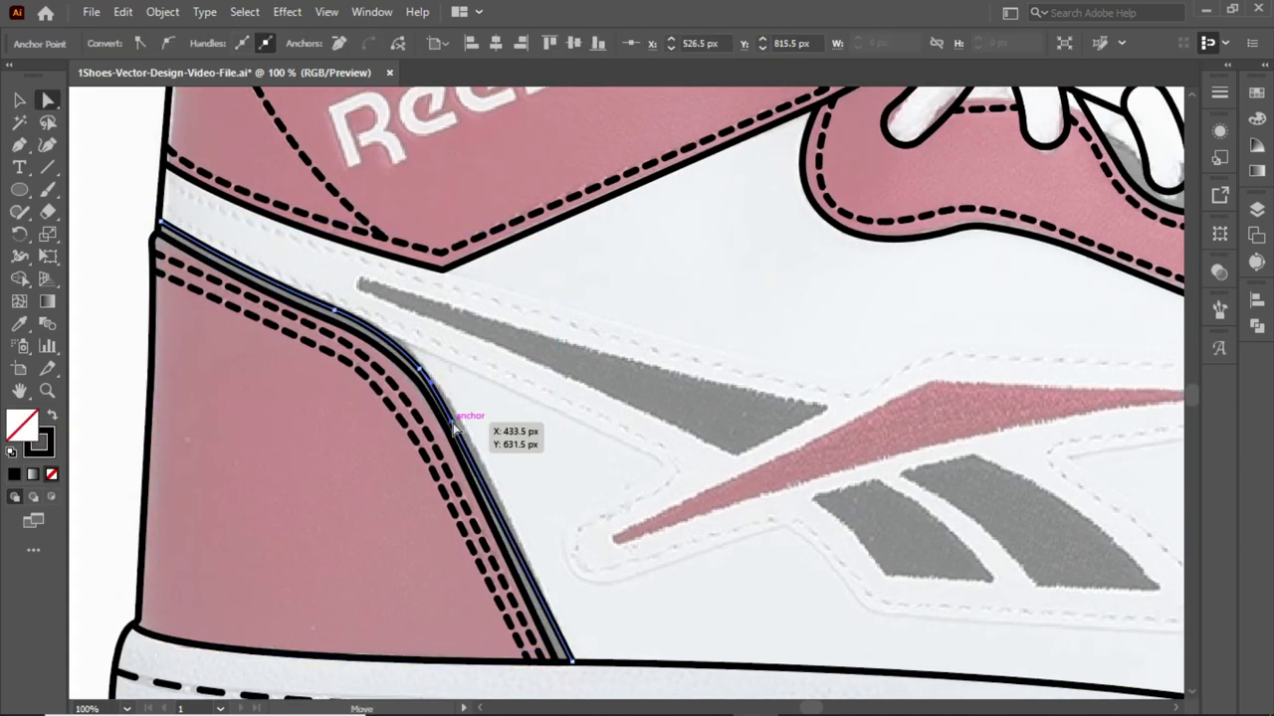
# - Nudge the heel panel edge line right and trace the upper grey logo stripe
pyautogui.moveTo(454, 428); pyautogui.dragTo(462, 429)
pyautogui.click(125, 249)
pyautogui.press('p')
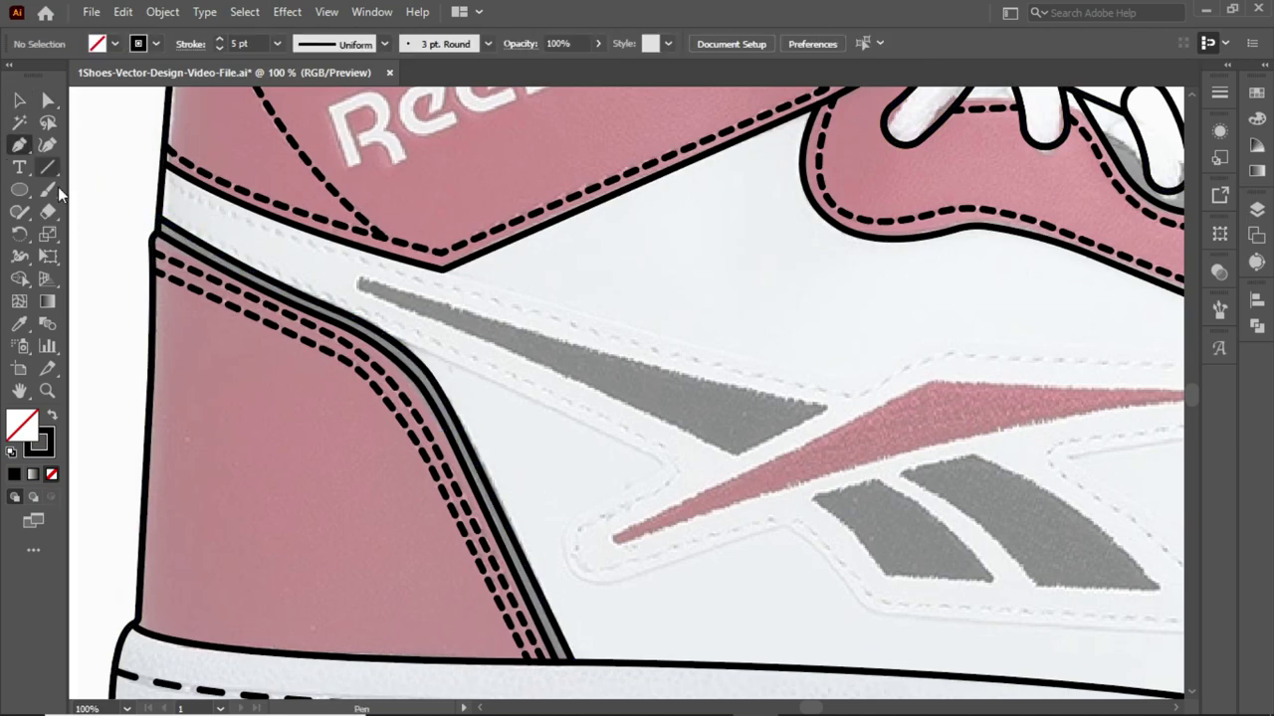
pyautogui.click(358, 284)
pyautogui.moveTo(731, 455); pyautogui.dragTo(811, 516)
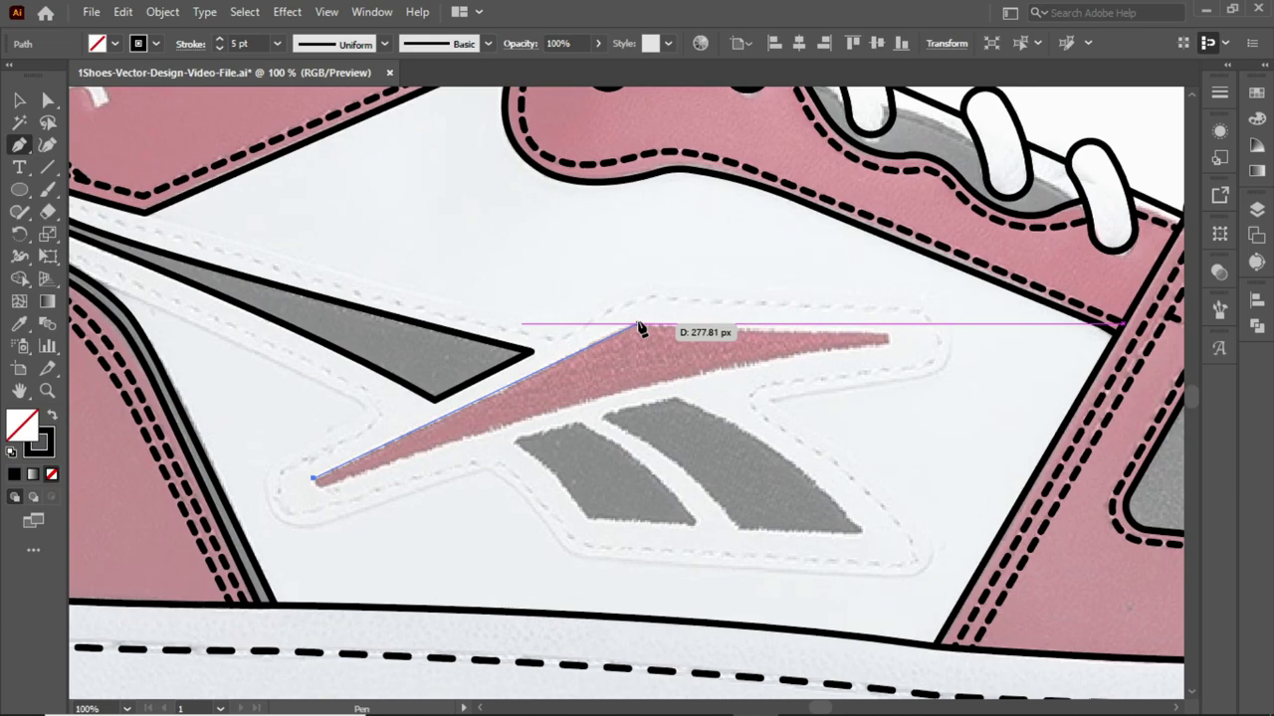
# - Trace the red swoosh and the left grey stripe as closed shapes
pyautogui.click(640, 328)
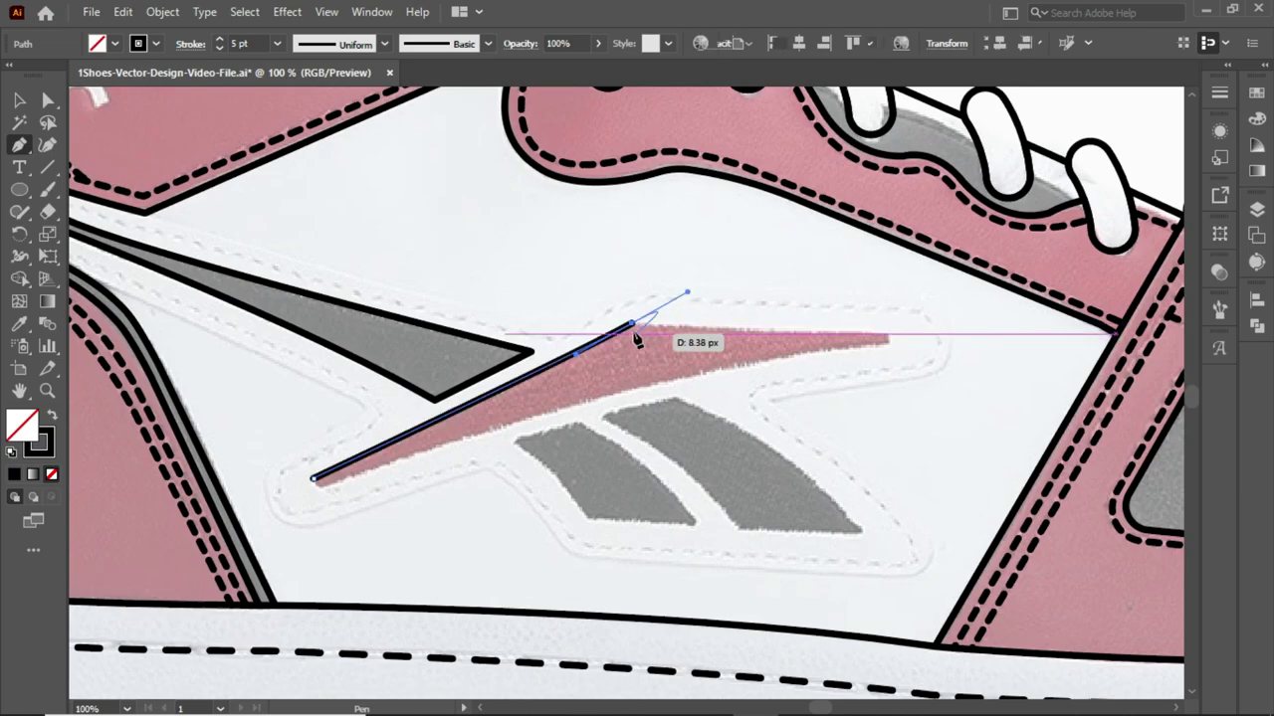
pyautogui.click(888, 339)
pyautogui.moveTo(428, 357); pyautogui.dragTo(545, 366)
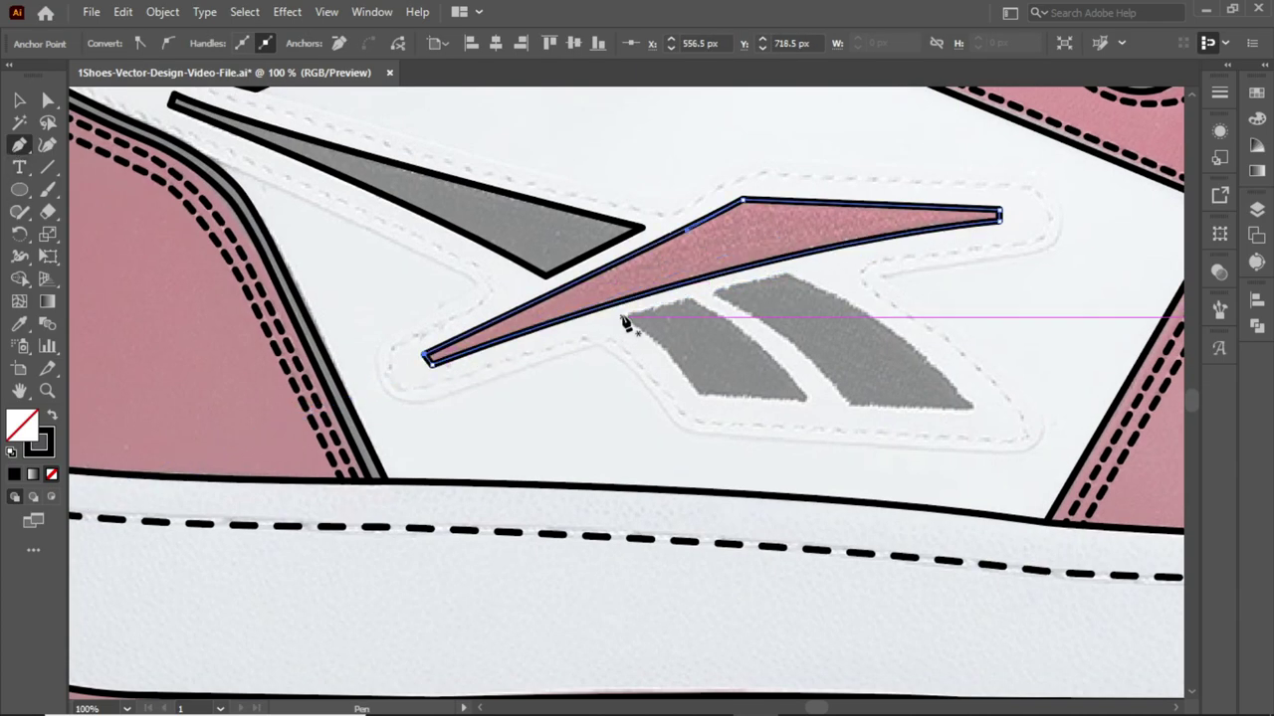
pyautogui.click(623, 318)
pyautogui.moveTo(701, 396); pyautogui.dragTo(726, 444)
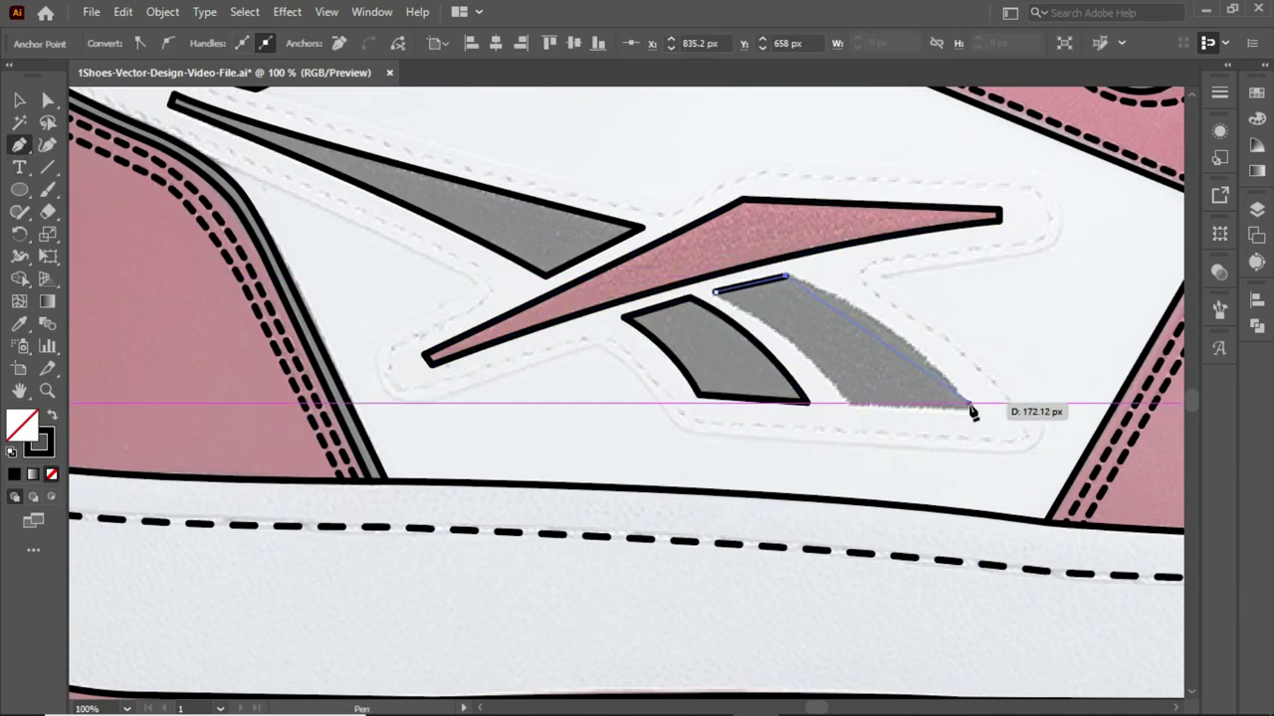
pyautogui.moveTo(715, 298); pyautogui.dragTo(719, 301)
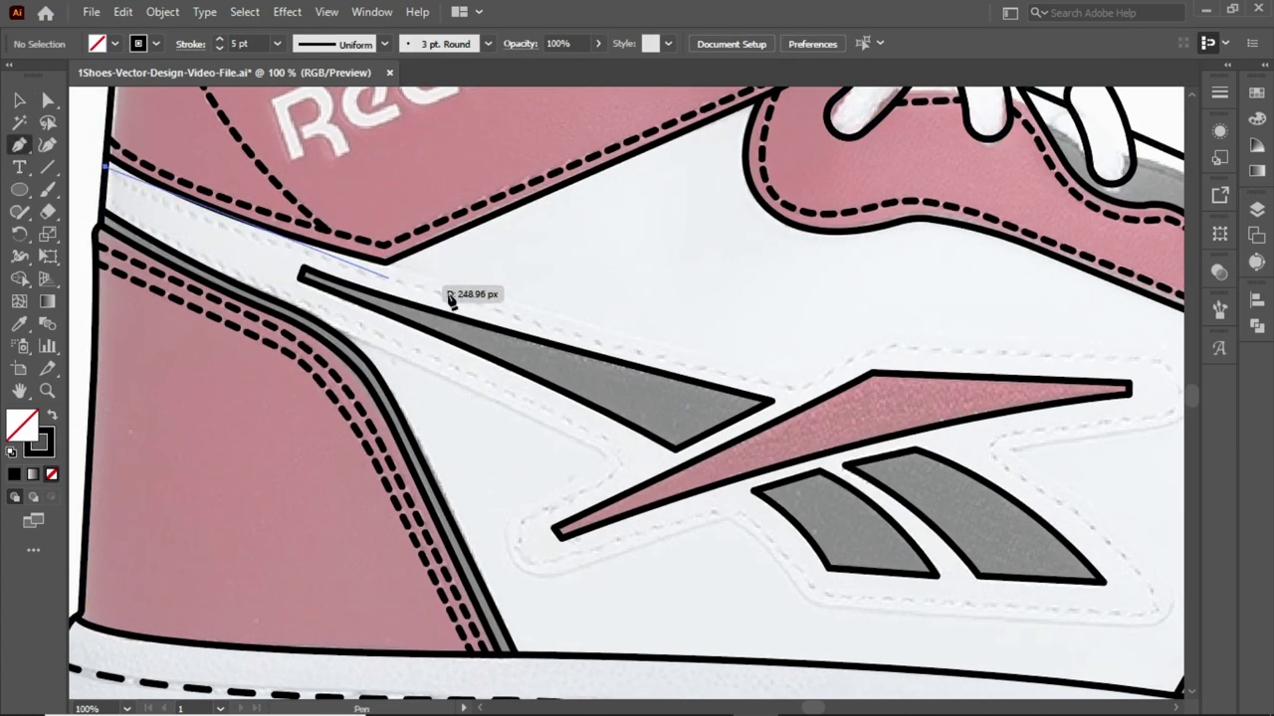
# - Trace the patch outline around the logo's top, right end and bottom
pyautogui.moveTo(577, 333); pyautogui.dragTo(930, 426)
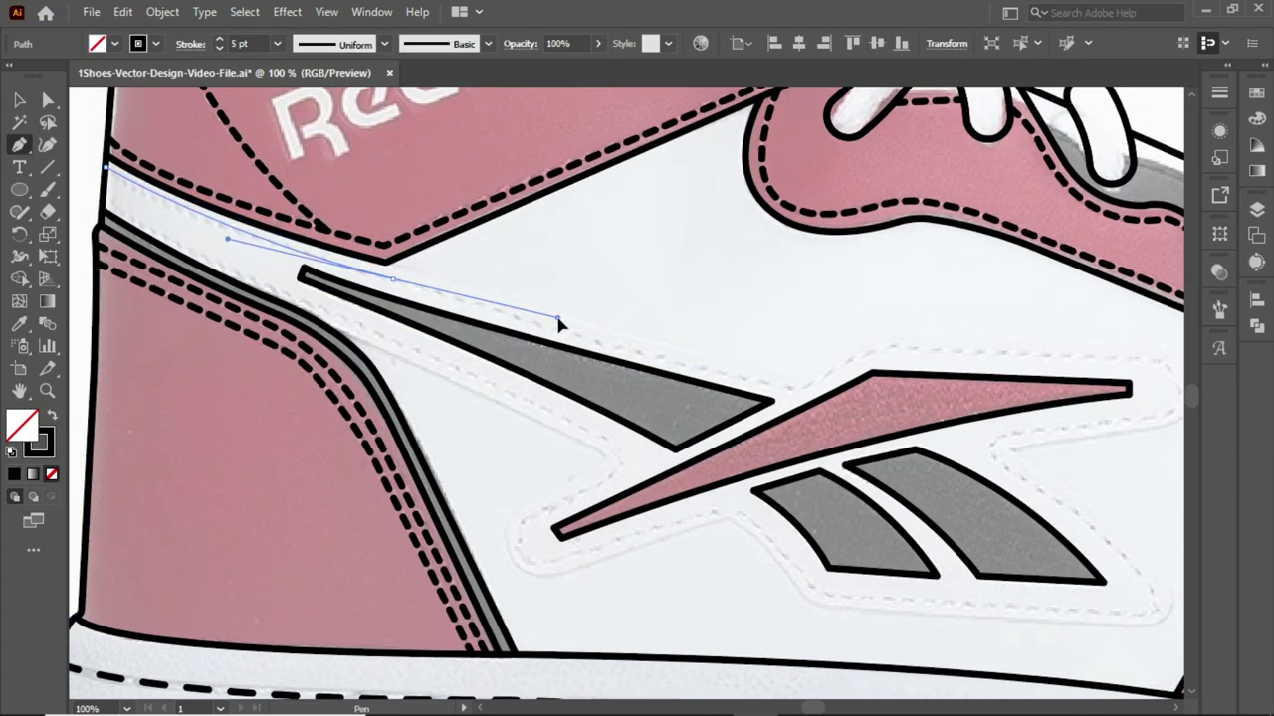
pyautogui.click(393, 280)
pyautogui.moveTo(789, 389)
pyautogui.mouseDown()
pyautogui.moveTo(834, 410)
pyautogui.moveTo(909, 361)
pyautogui.moveTo(603, 364)
pyautogui.mouseUp()
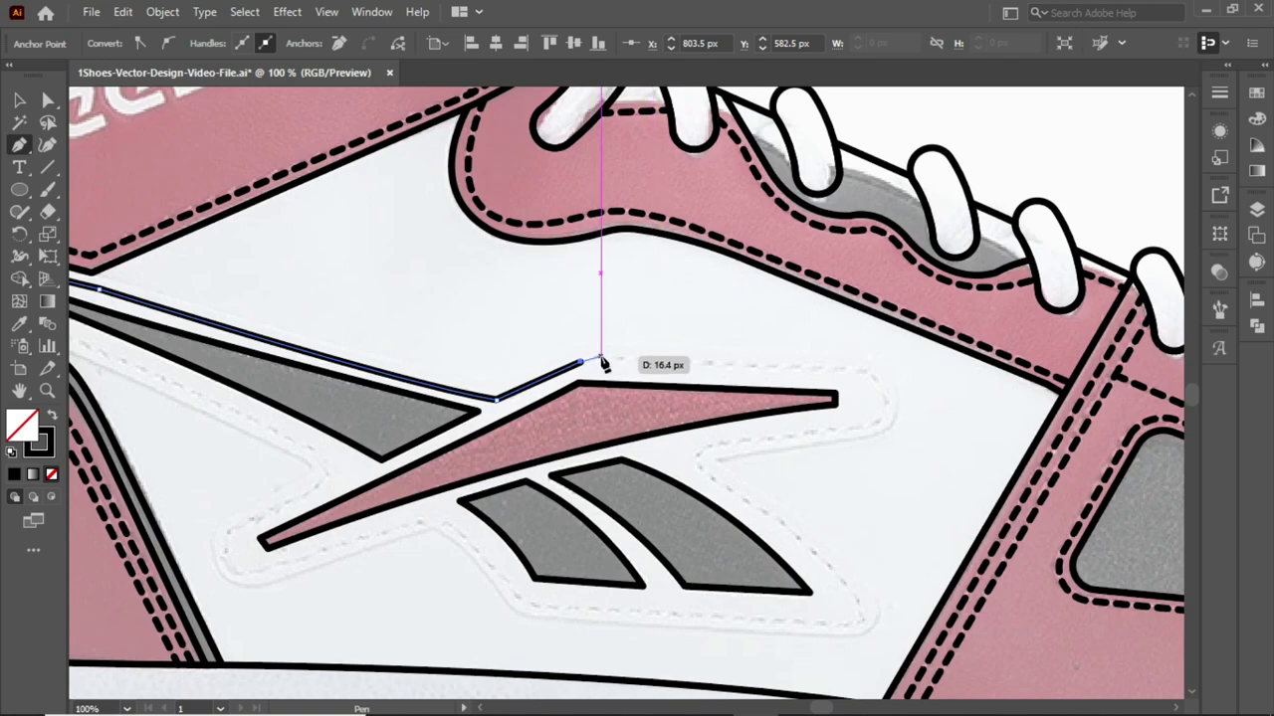
pyautogui.click(600, 357)
pyautogui.moveTo(863, 370)
pyautogui.mouseDown()
pyautogui.moveTo(887, 404)
pyautogui.moveTo(869, 434)
pyautogui.moveTo(725, 450)
pyautogui.mouseUp()
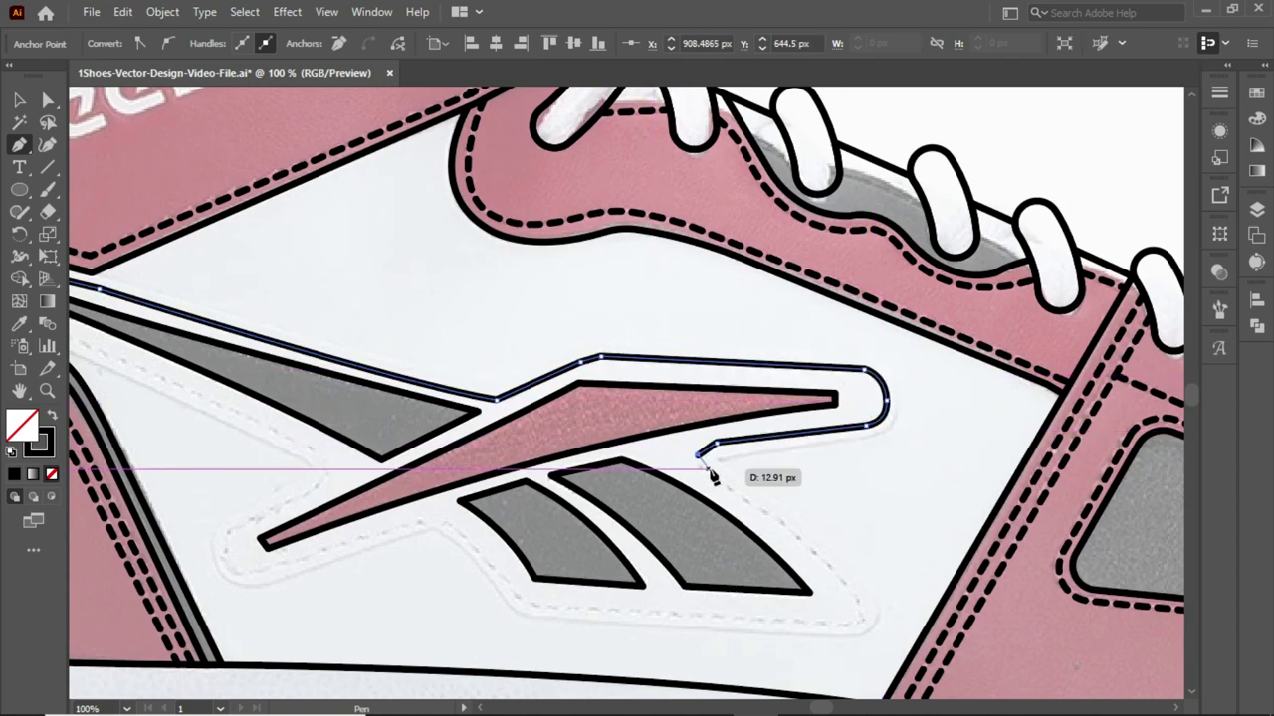
pyautogui.click(717, 488)
pyautogui.click(849, 565)
pyautogui.click(541, 545)
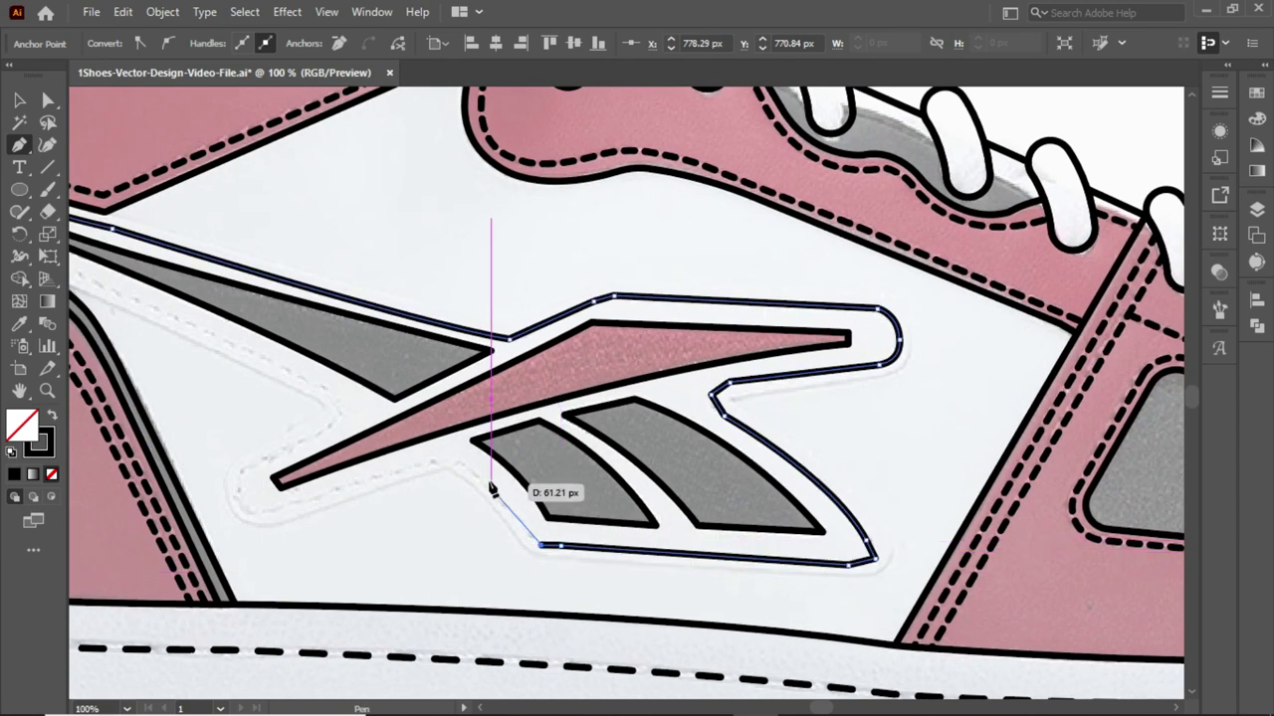
pyautogui.click(458, 445)
# - Round the outline's left tip and curve it back toward the heel
pyautogui.hscroll(-2, 384, 483)
pyautogui.moveTo(343, 507); pyautogui.dragTo(316, 514)
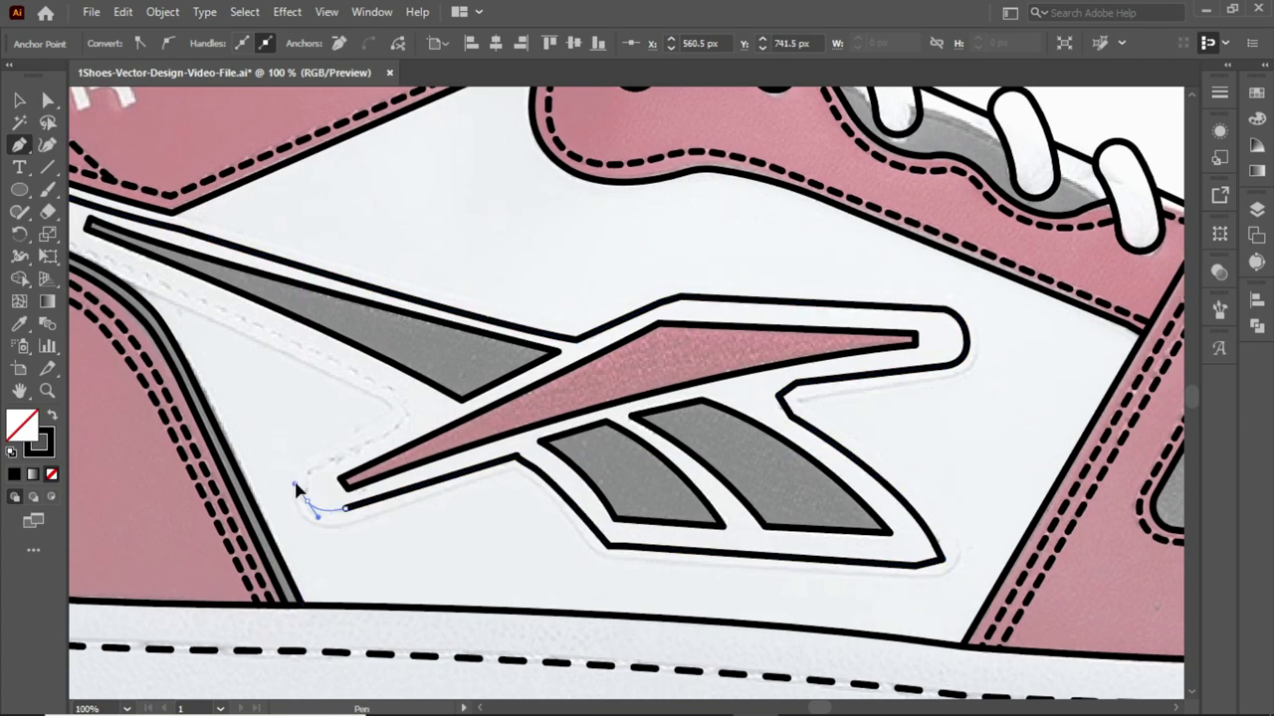
pyautogui.click(322, 467)
pyautogui.moveTo(402, 423); pyautogui.dragTo(415, 423)
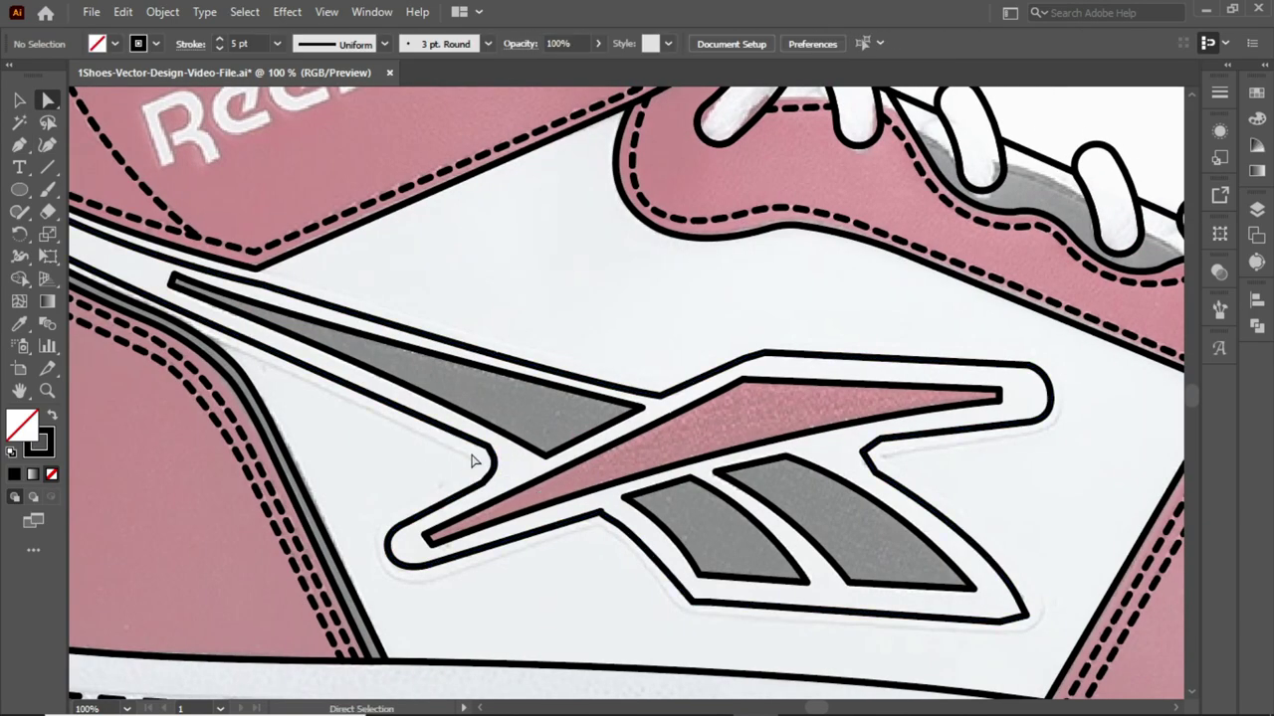
# - Select the finished logo patch outline and zoom out to view the whole shoe
pyautogui.click(772, 370)
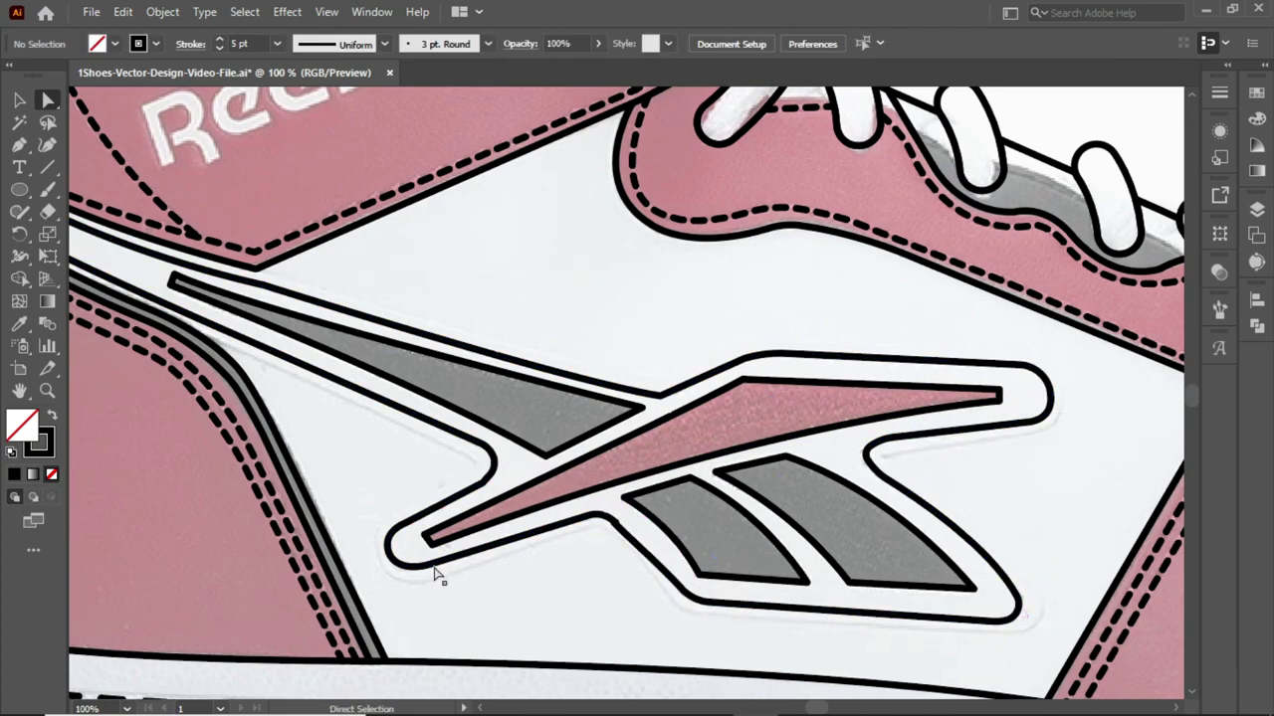
pyautogui.moveTo(460, 287); pyautogui.dragTo(645, 343)
pyautogui.hotkey('ctrl', '-')
pyautogui.click(142, 244)
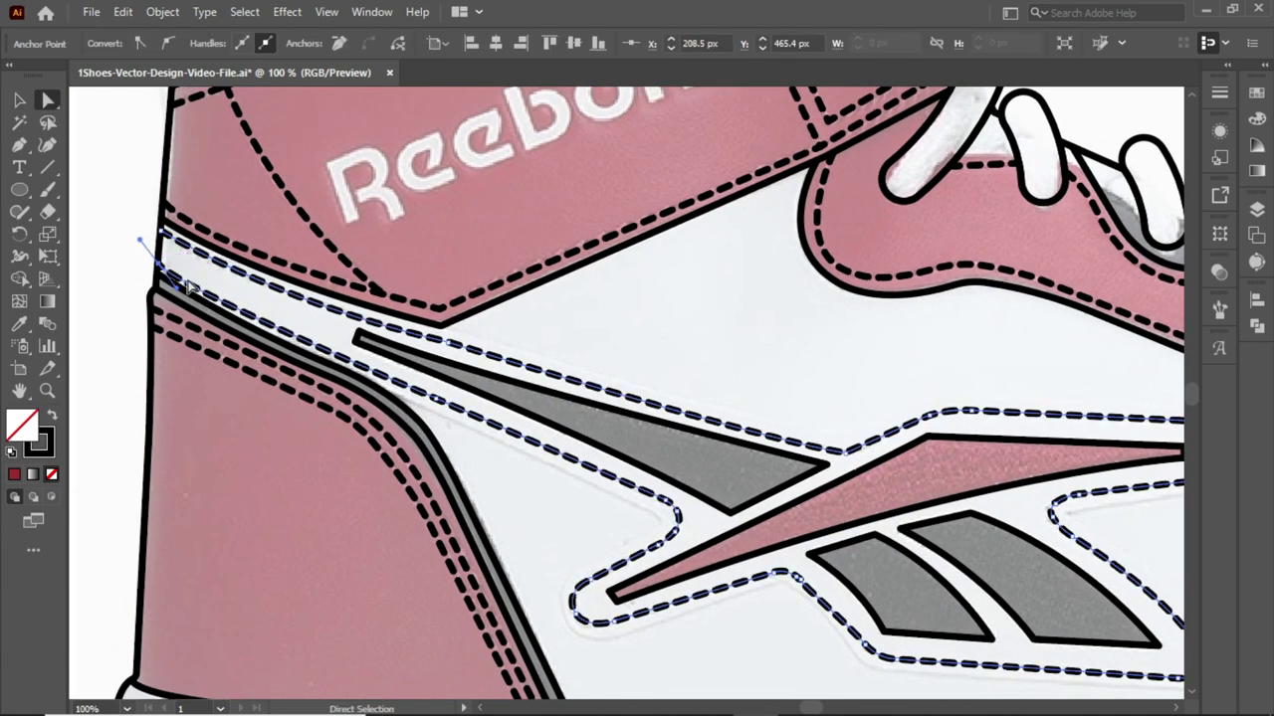
pyautogui.click(126, 319)
# - Expand the appearance of all the shoe artwork and group it into one shoe group
pyautogui.hotkey('ctrl', '0')
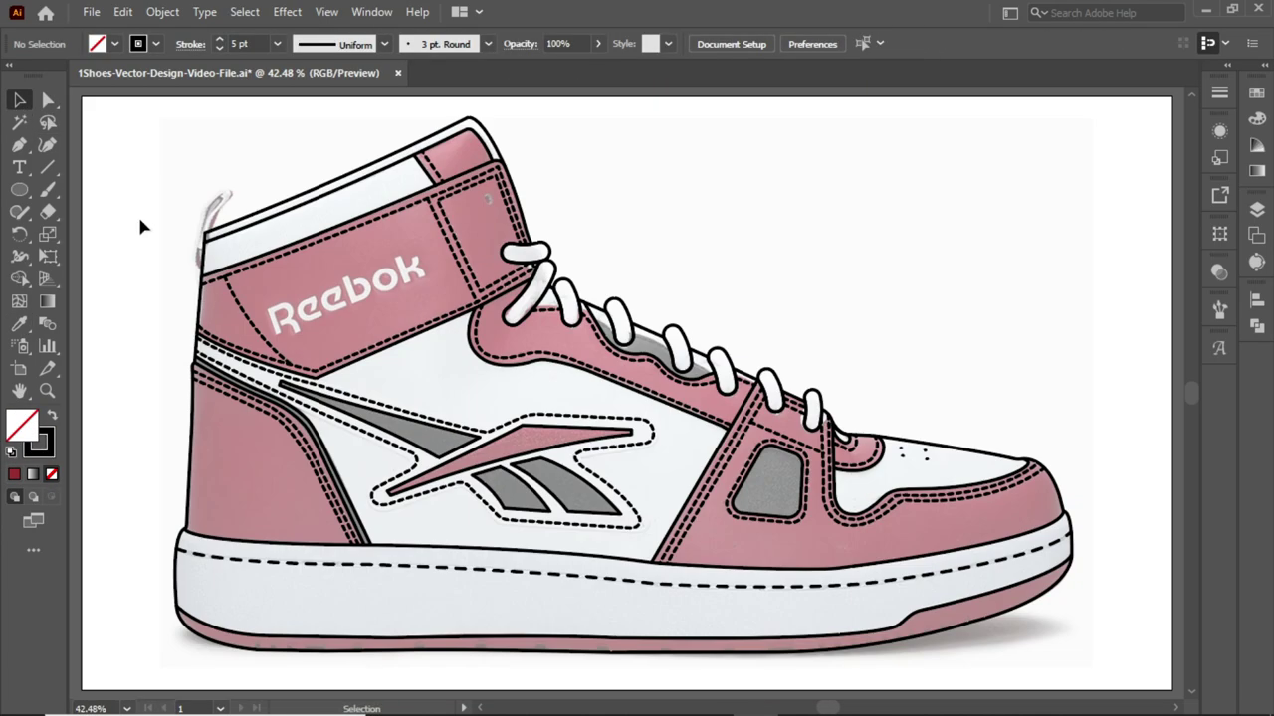
pyautogui.hotkey('ctrl', 'a')
pyautogui.click(162, 11)
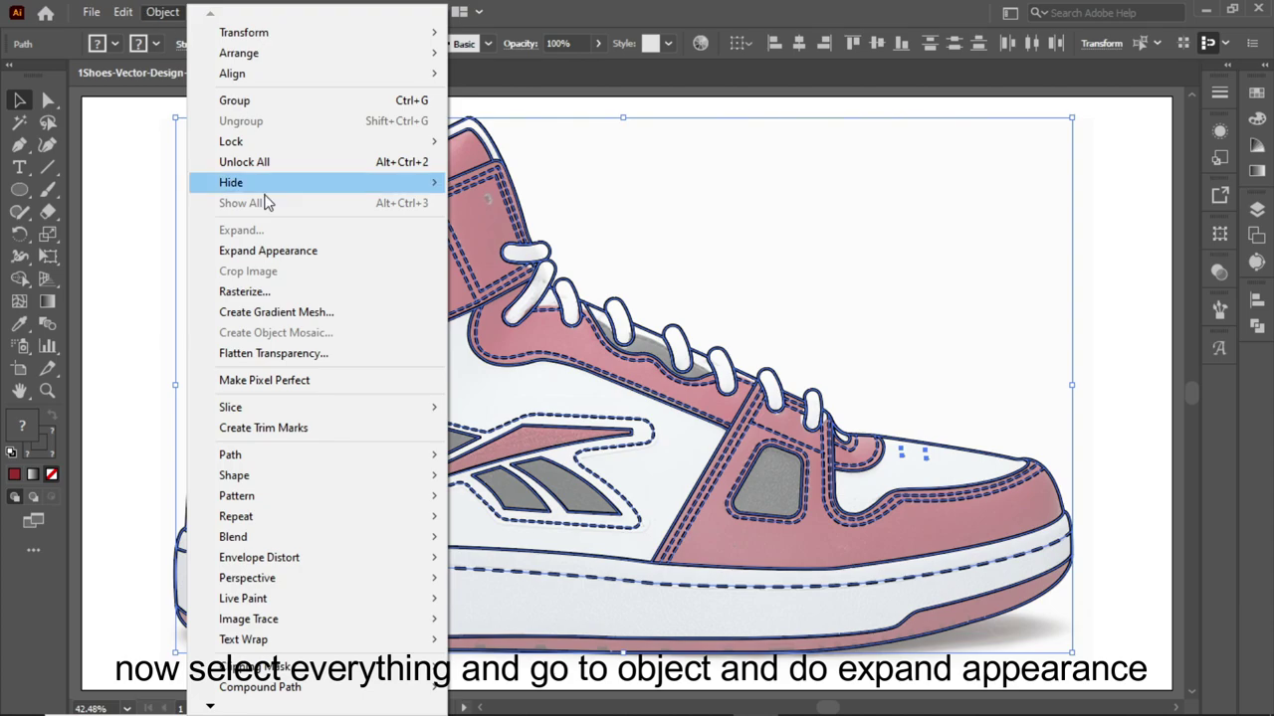
pyautogui.click(239, 227)
pyautogui.click(163, 418)
pyautogui.click(674, 274)
pyautogui.hotkey('ctrl', 'a')
pyautogui.hotkey('ctrl', 'g')
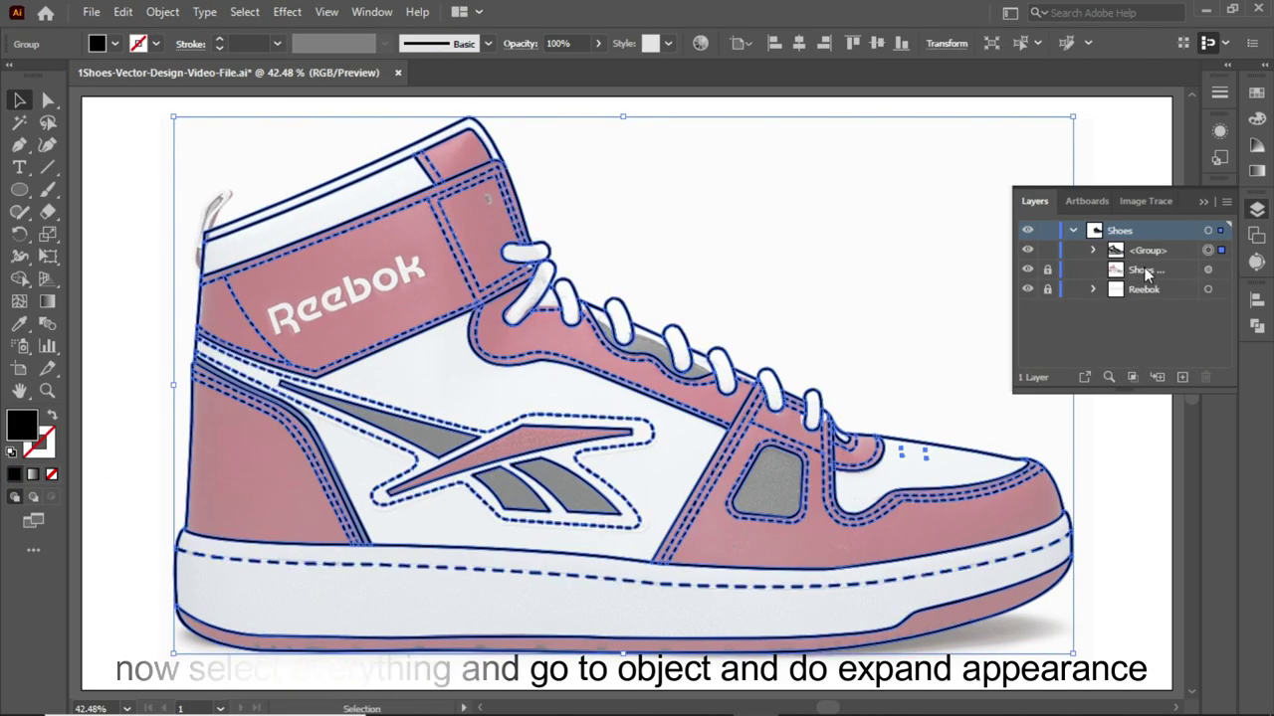
# - Duplicate the shoe group in Layers and name the copy 'Colour'
pyautogui.moveTo(1182, 380); pyautogui.dragTo(1182, 380)
pyautogui.doubleClick(1149, 269)
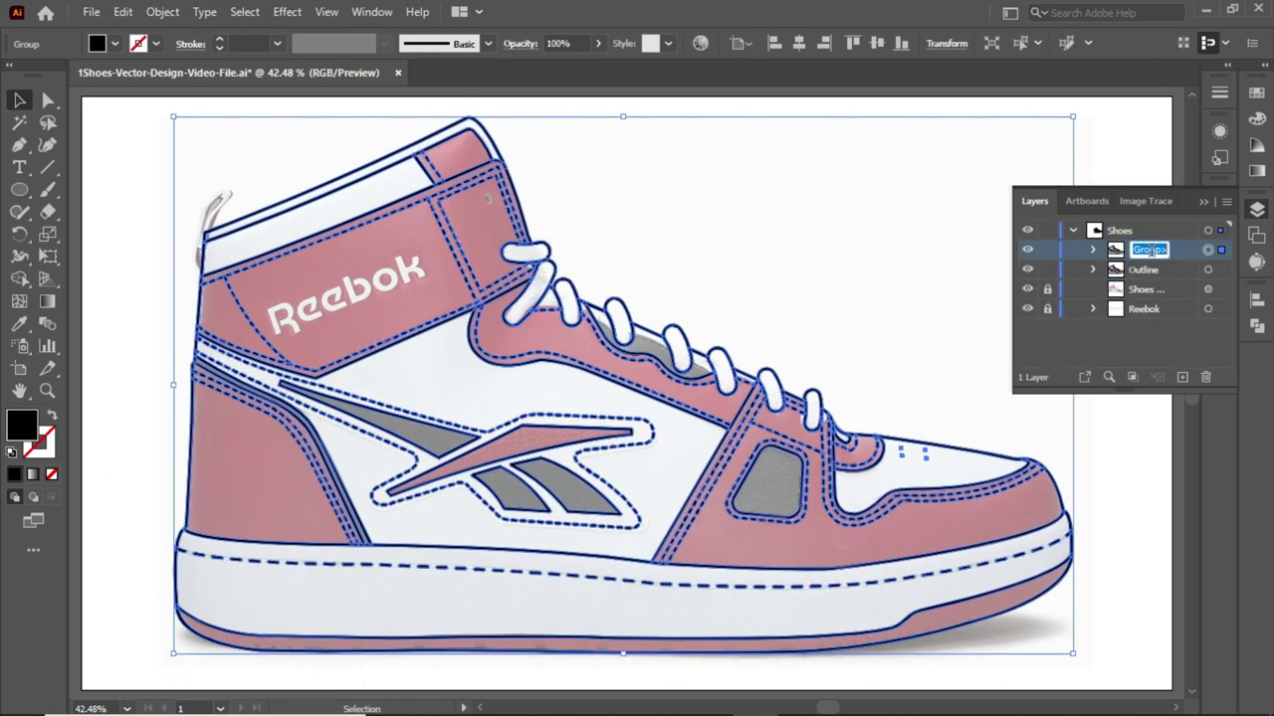
pyautogui.write('Colour')
pyautogui.press('Return')
pyautogui.click(848, 254)
pyautogui.click(1207, 250)
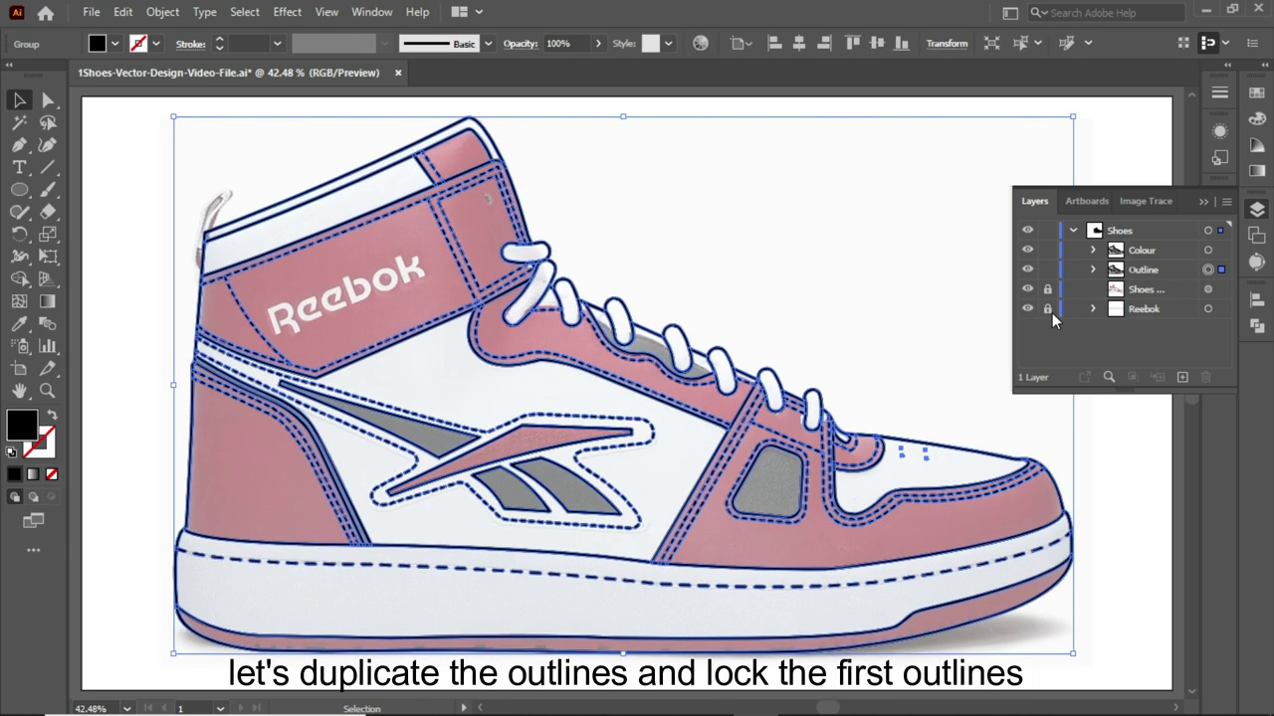
# - Hide the Colour layer and isolate the Outline group to select its stitch paths
pyautogui.doubleClick(846, 468)
pyautogui.moveTo(1025, 298); pyautogui.dragTo(262, 515)
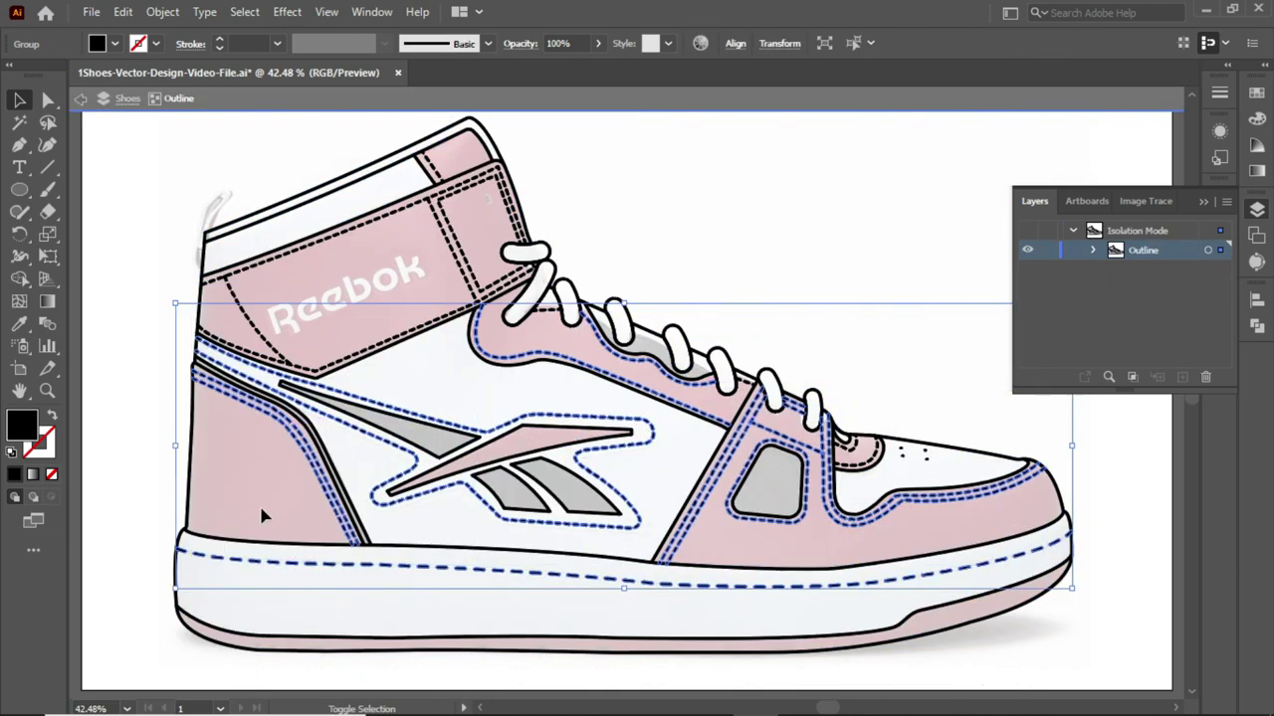
pyautogui.doubleClick(951, 378)
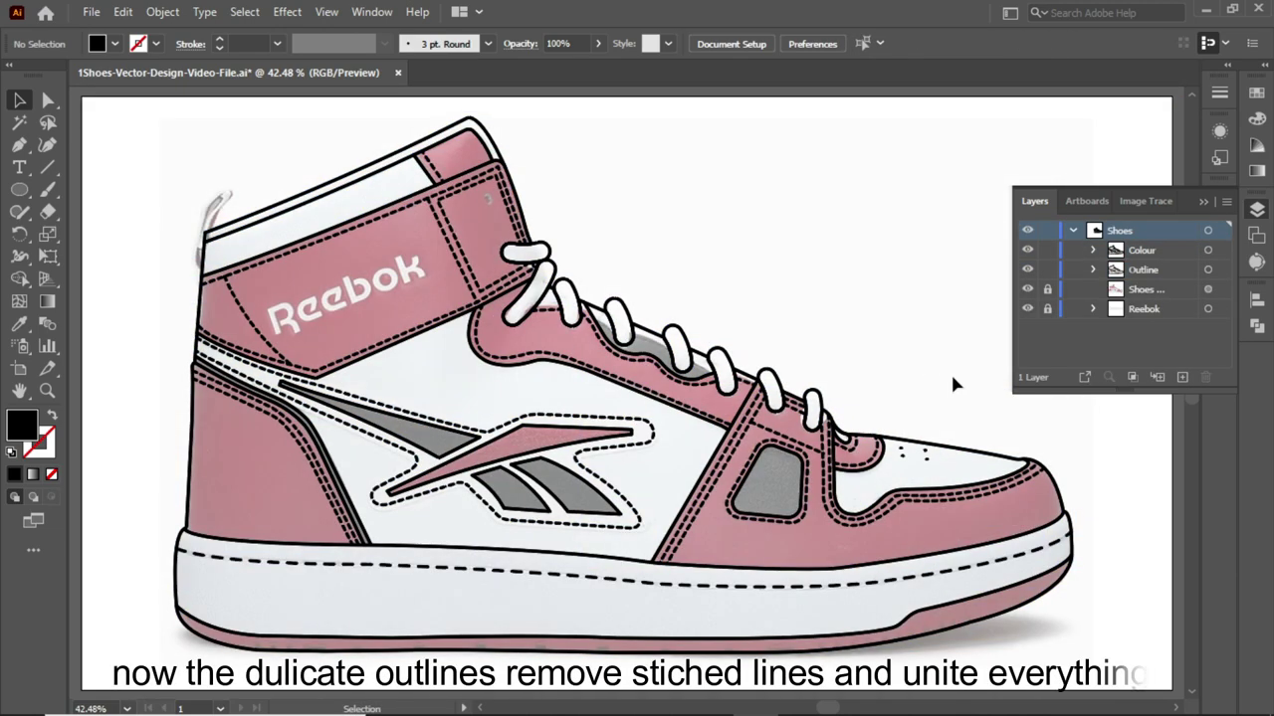
pyautogui.click(1027, 250)
pyautogui.click(1207, 269)
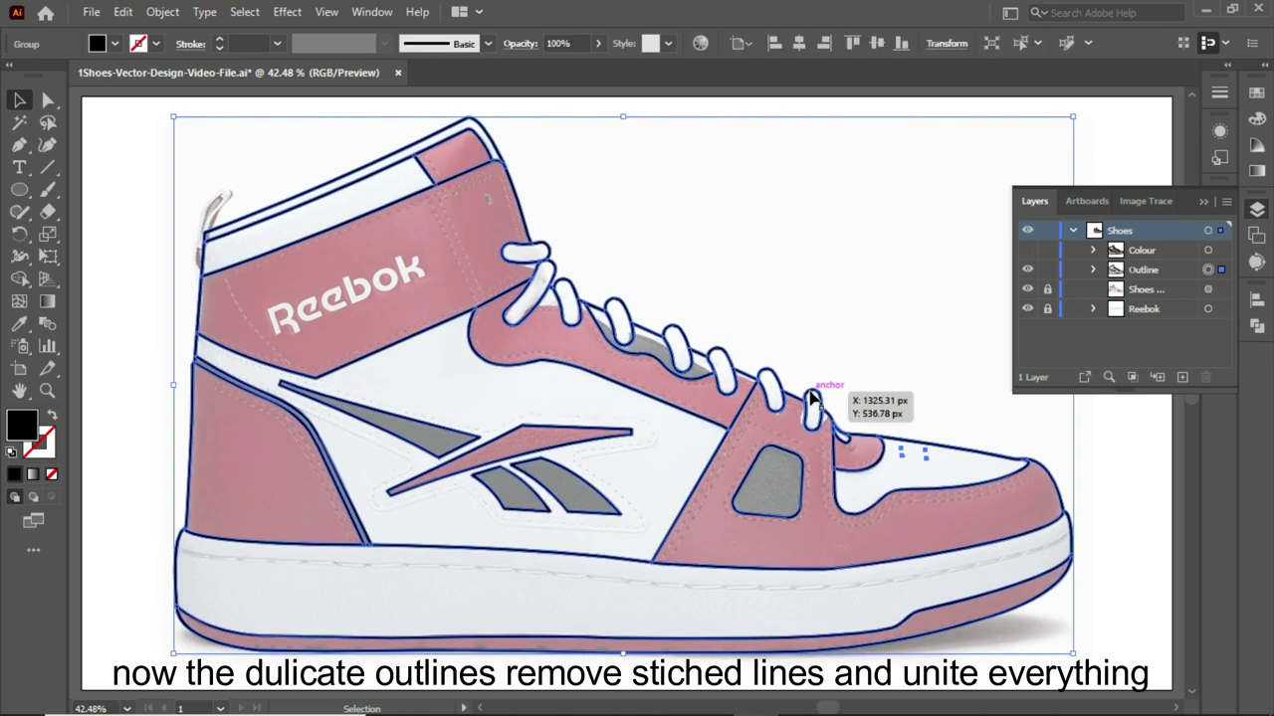
pyautogui.rightClick(1044, 278)
pyautogui.click(875, 247)
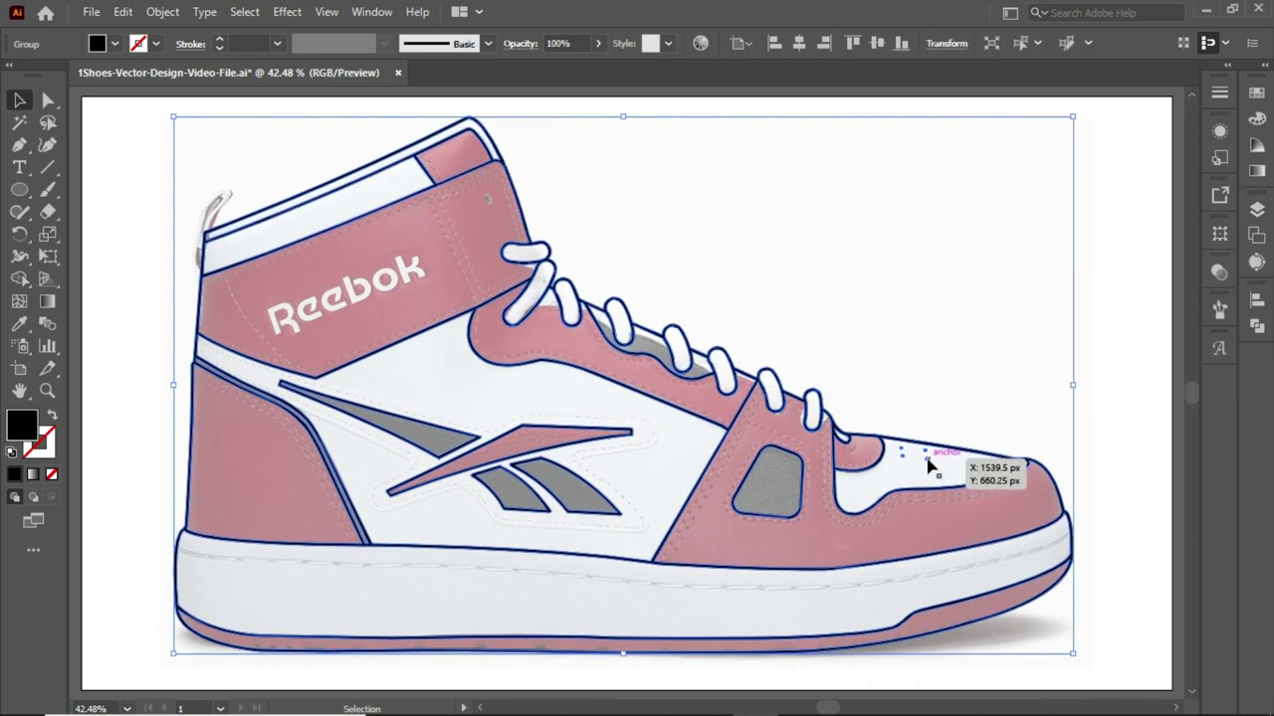
pyautogui.doubleClick(940, 416)
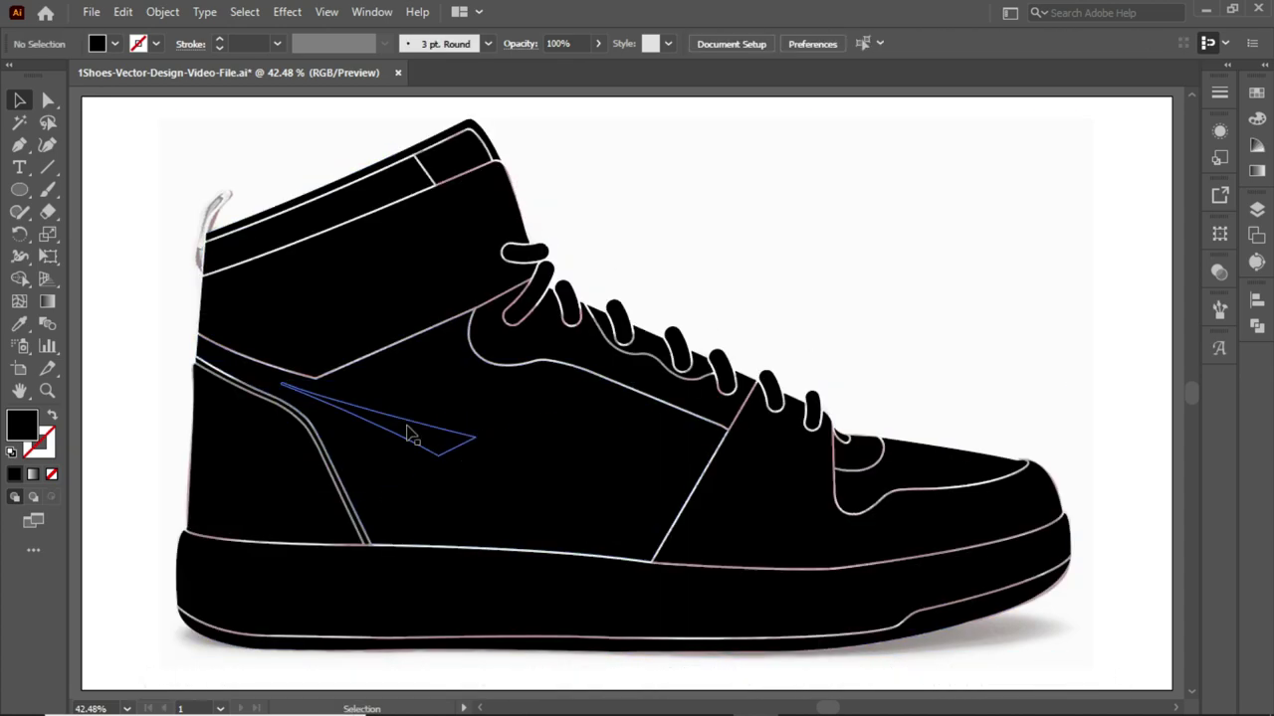
pyautogui.click(1255, 95)
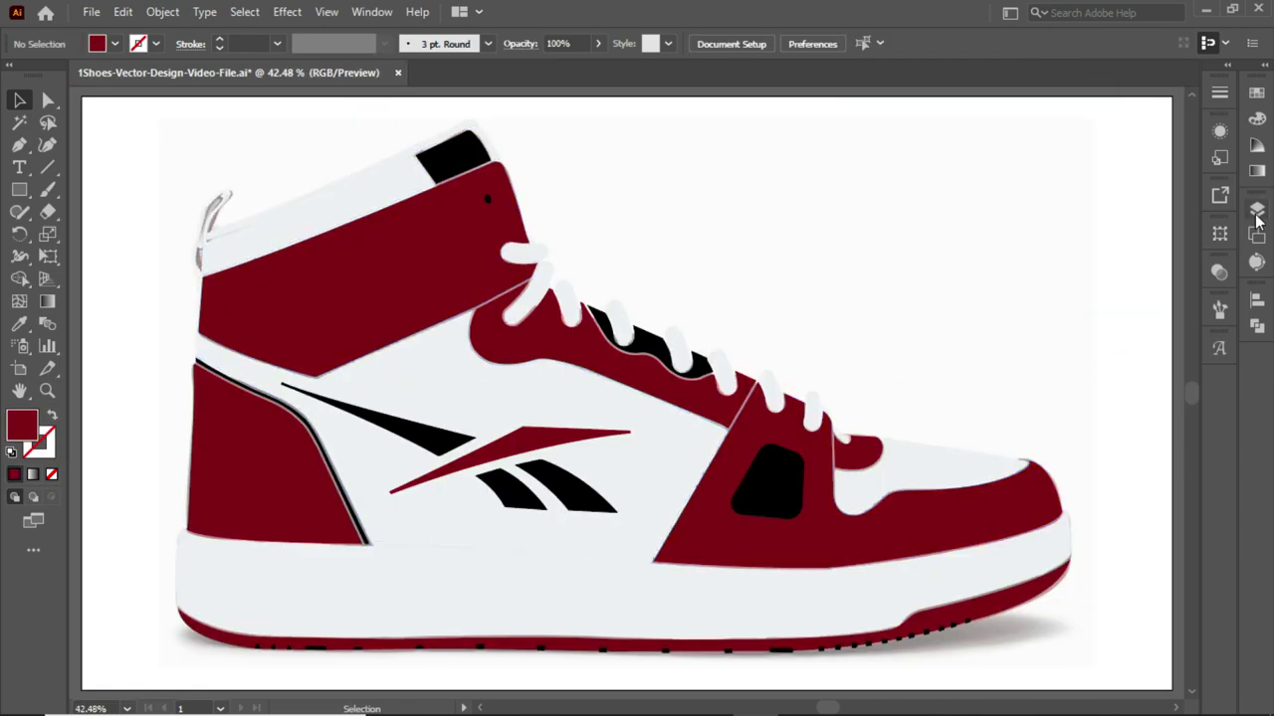
# - Show the layers and bring the laces to the front of the shoe
pyautogui.click(1256, 213)
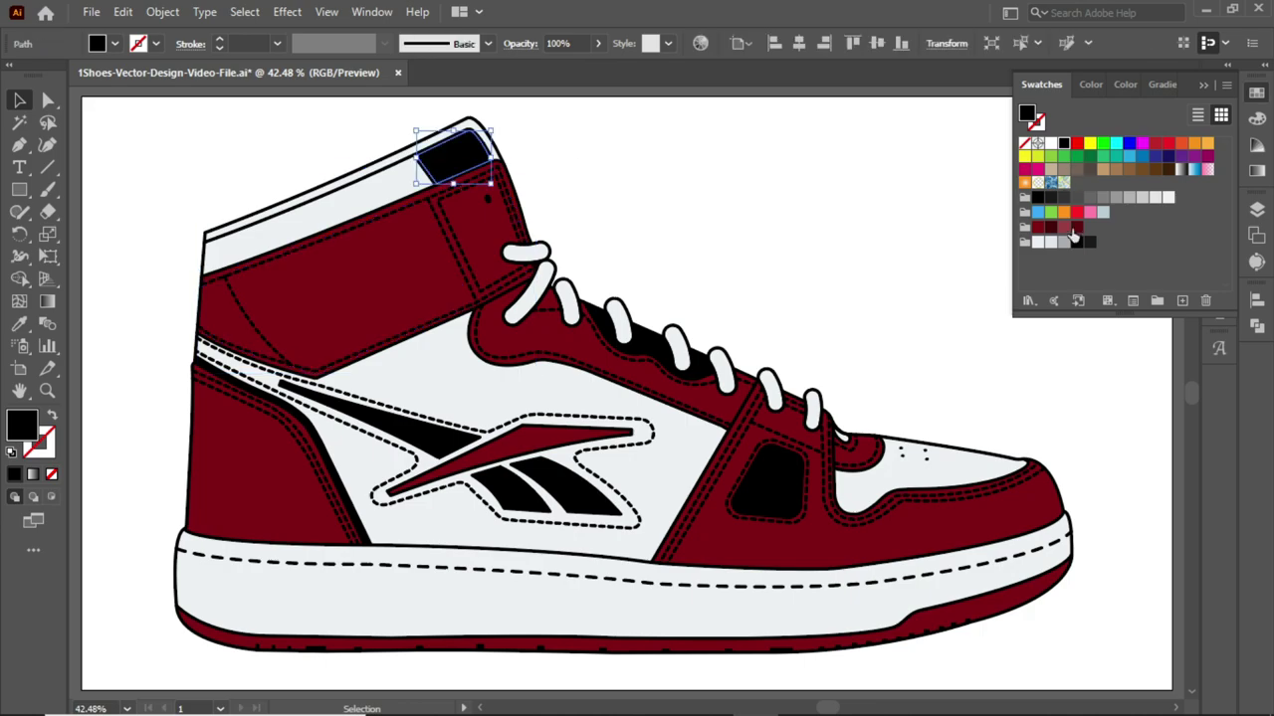
pyautogui.click(480, 231)
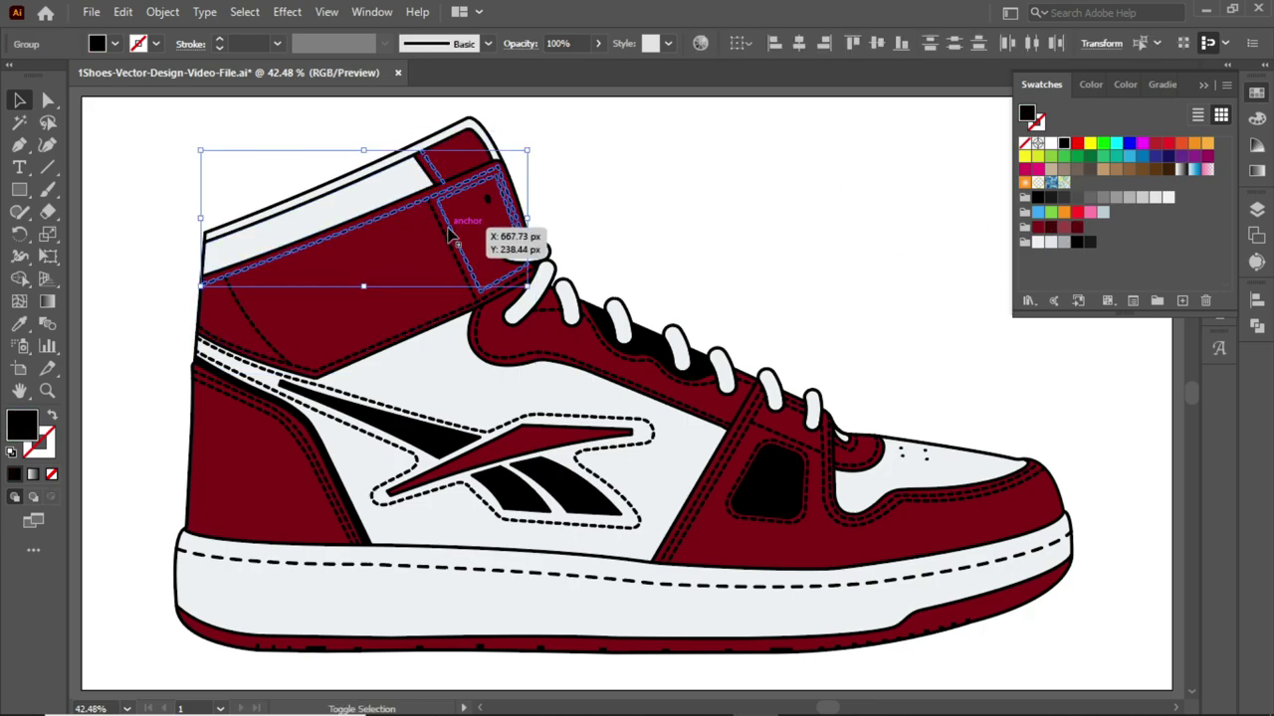
pyautogui.keyDown('shift'); pyautogui.click(734, 459); pyautogui.keyUp('shift')
pyautogui.click(593, 255)
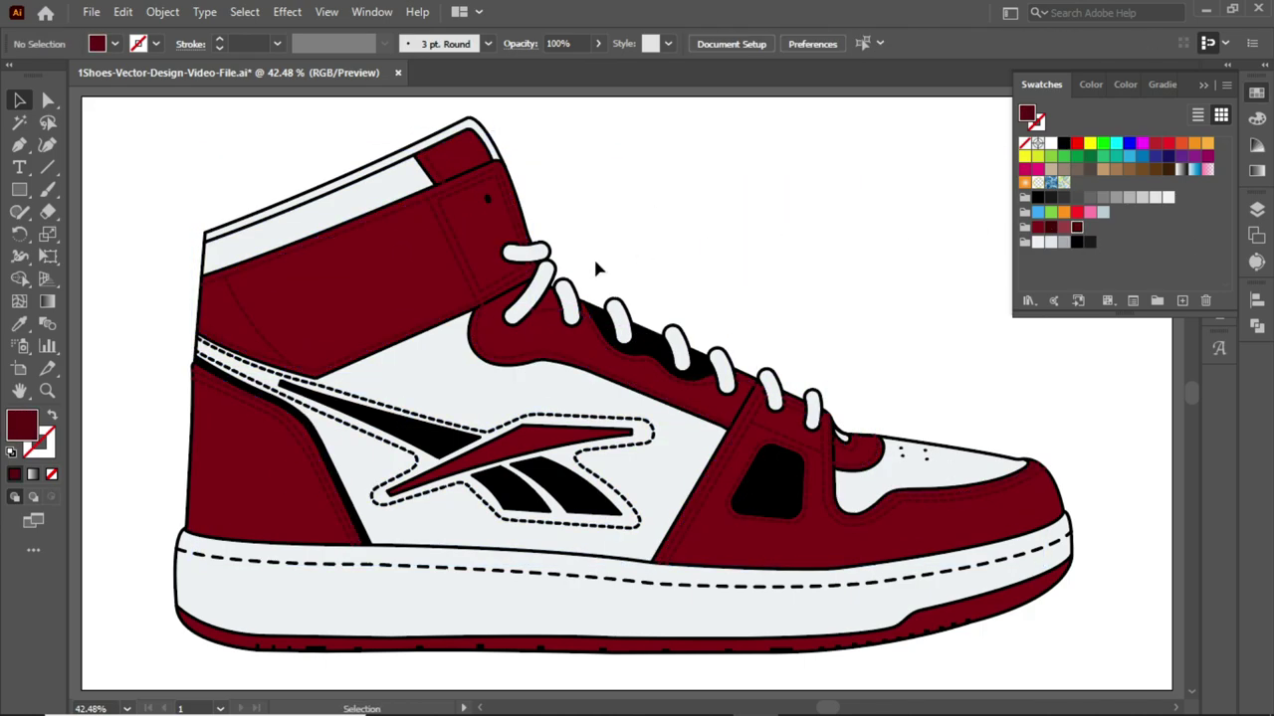
pyautogui.rightClick(579, 294)
pyautogui.click(796, 502)
pyautogui.rightClick(776, 378)
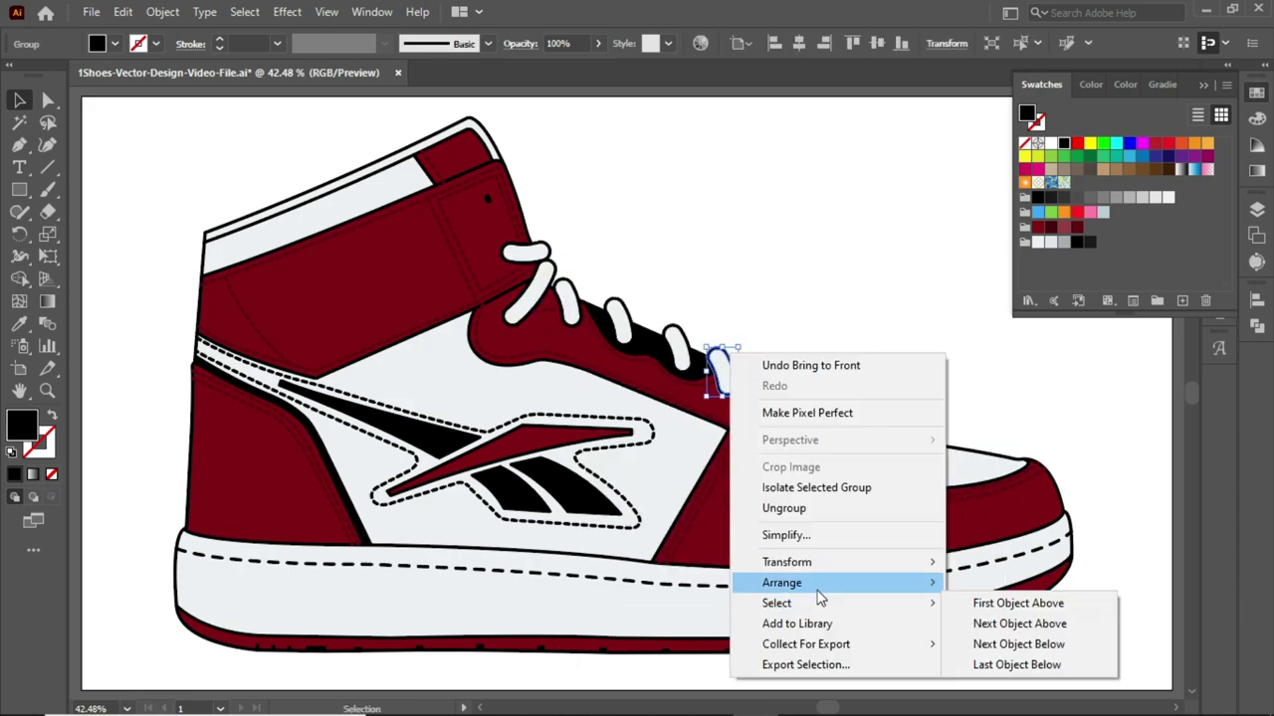
pyautogui.rightClick(841, 393)
pyautogui.click(637, 528)
pyautogui.rightClick(871, 433)
pyautogui.rightClick(455, 176)
pyautogui.click(364, 176)
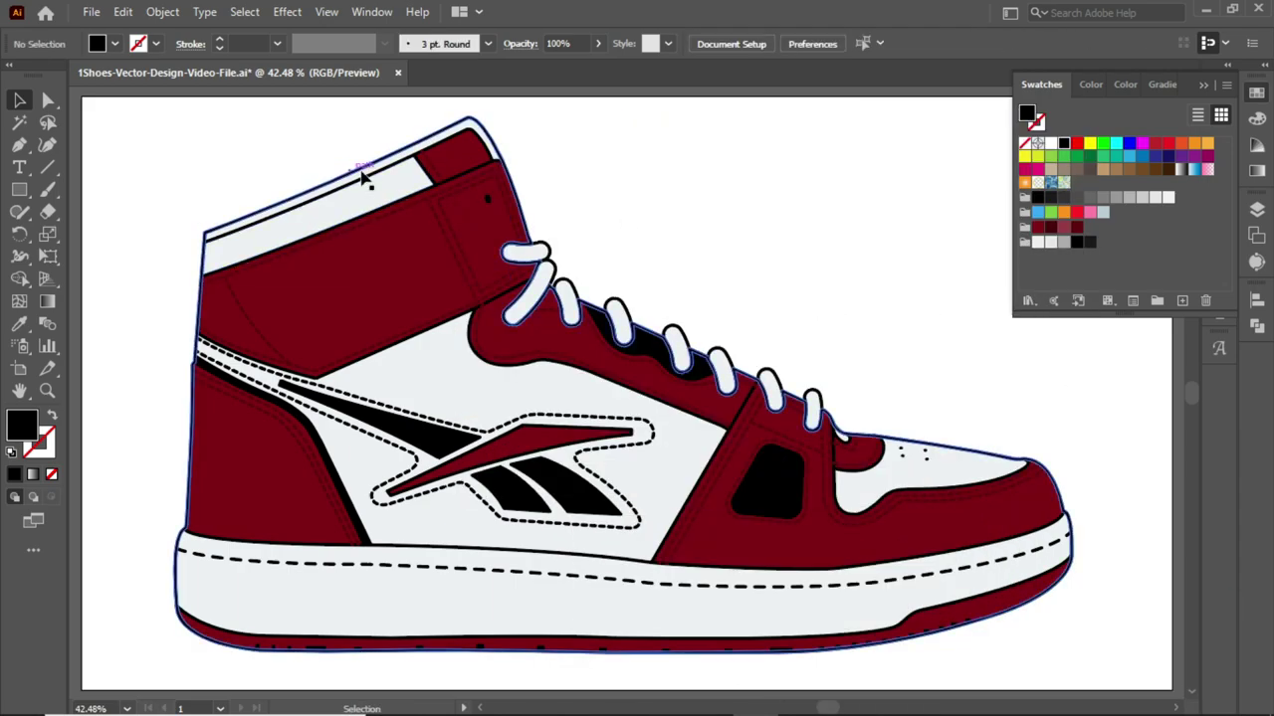
# - Make the sole's dashed stitch line light grey
pyautogui.click(343, 408)
pyautogui.scroll(-1, 605, 591)
pyautogui.click(597, 538)
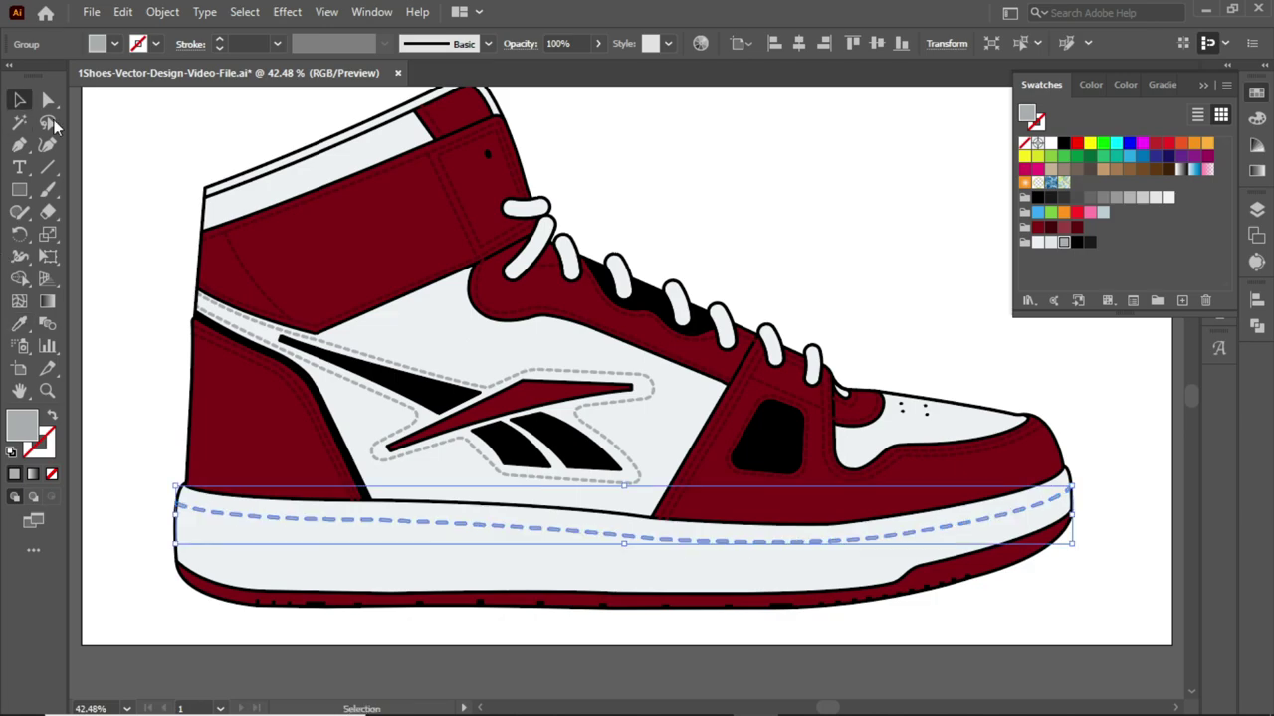
pyautogui.click(1062, 242)
# - Give the logo's red stripe a darker red from Swatches
pyautogui.moveTo(418, 373); pyautogui.dragTo(328, 350)
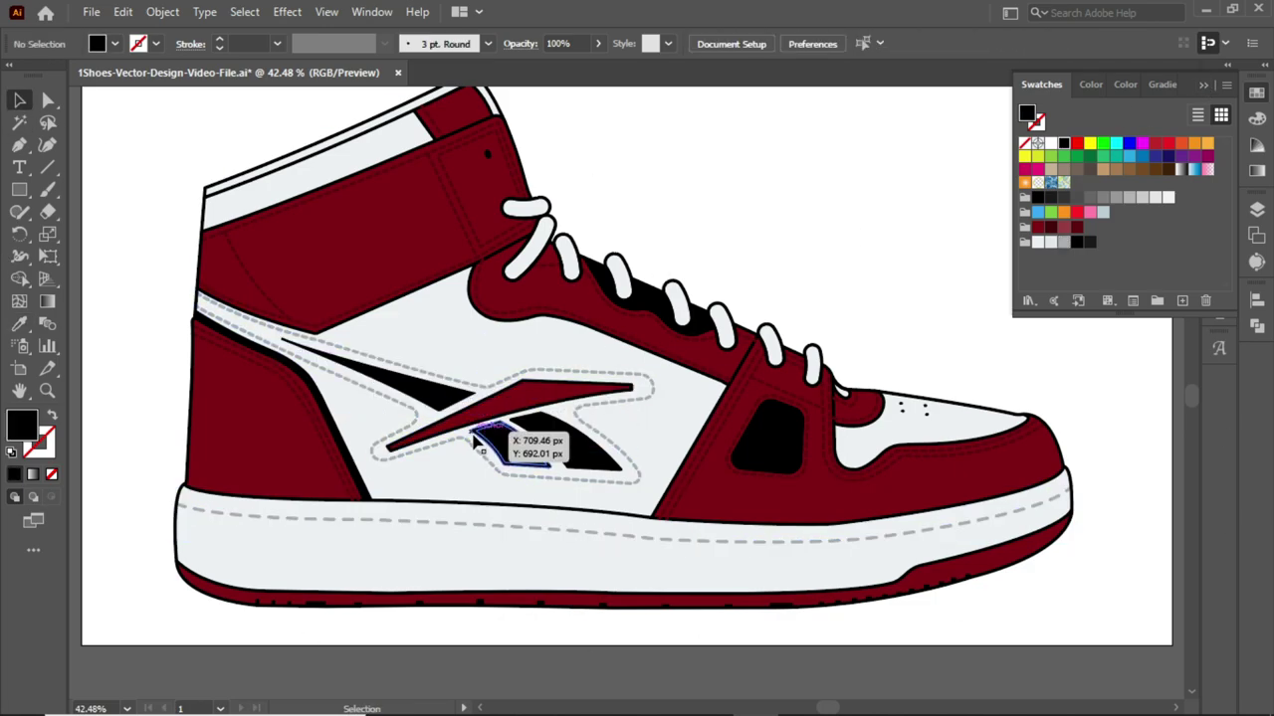
pyautogui.click(781, 179)
pyautogui.moveTo(557, 398); pyautogui.dragTo(583, 412)
pyautogui.click(1063, 227)
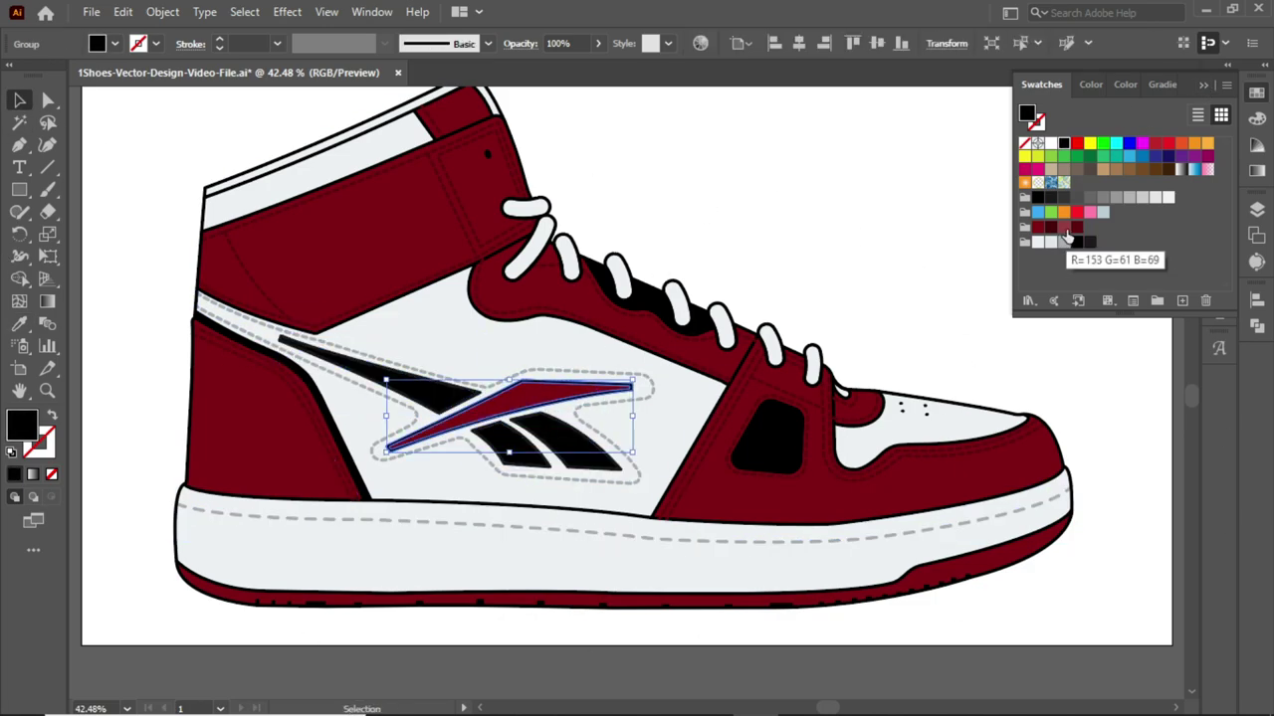
pyautogui.click(908, 180)
pyautogui.click(1256, 92)
pyautogui.click(905, 224)
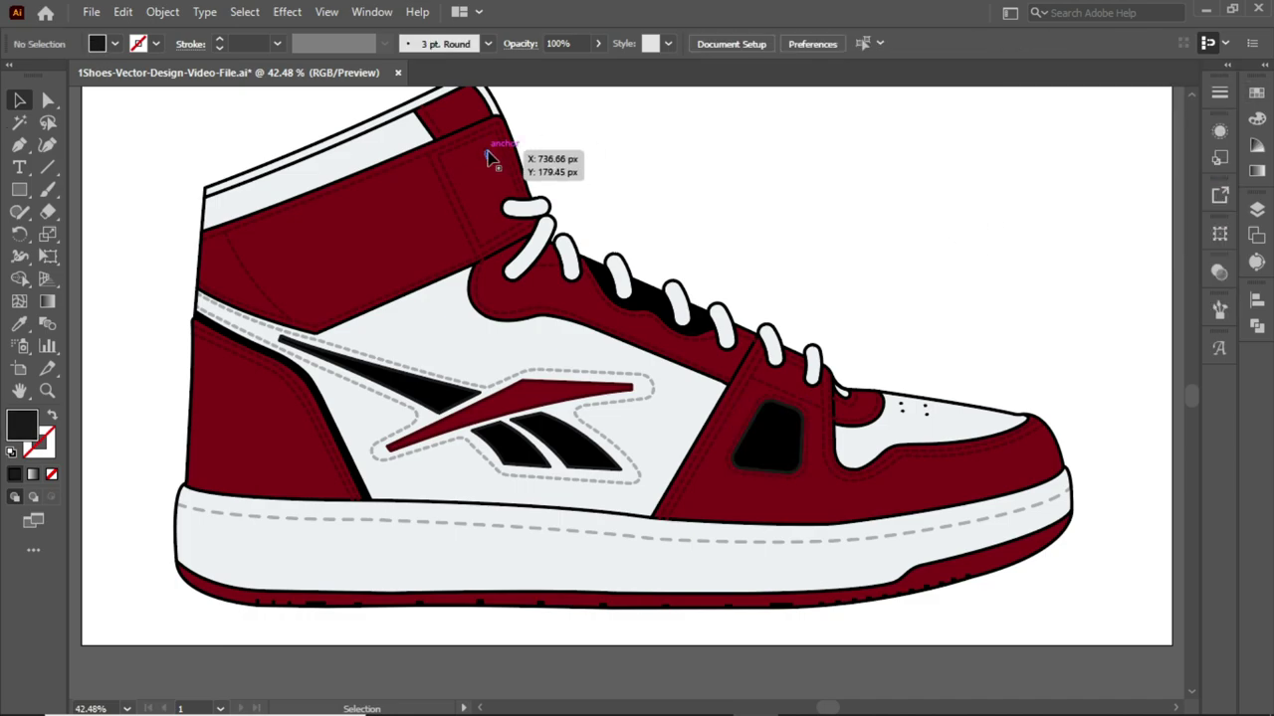
pyautogui.moveTo(642, 128); pyautogui.dragTo(647, 166)
pyautogui.hotkey('ctrl', '1')
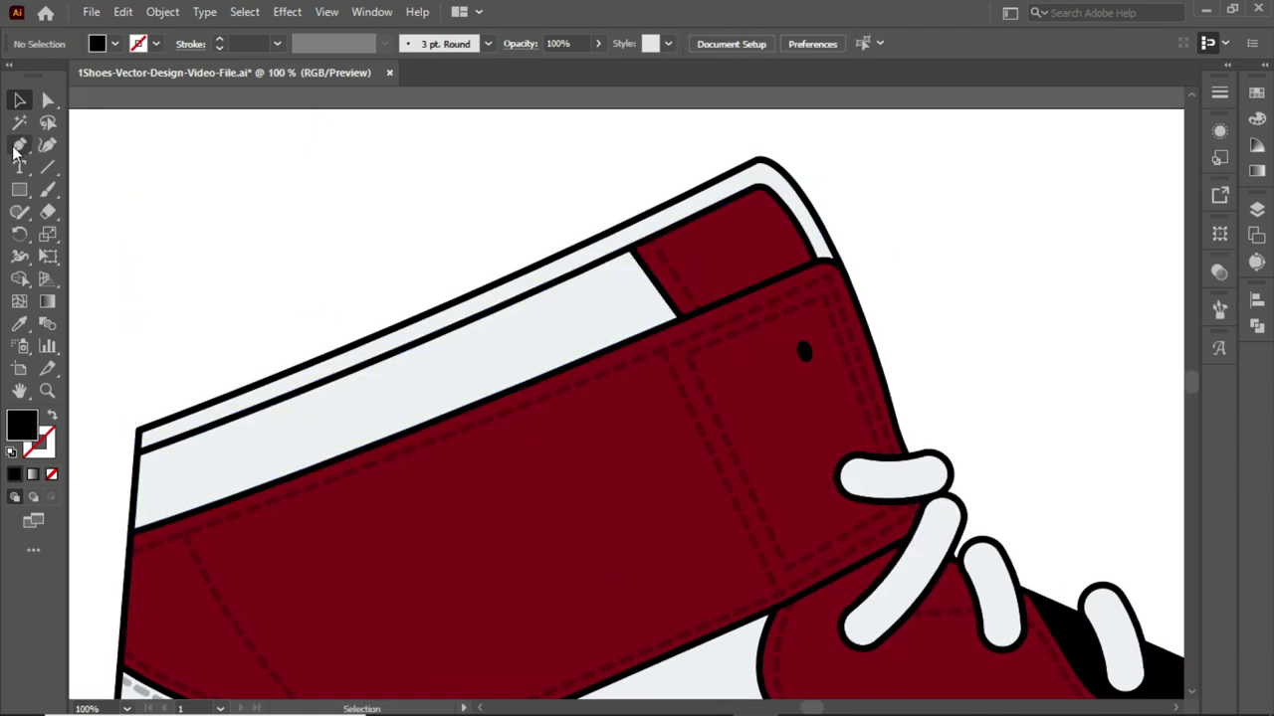
# - Pen-draw shading strips along the collar and fill the small top piece darker red
pyautogui.hotkey('ctrl', 'shift', 'a')
pyautogui.press('p')
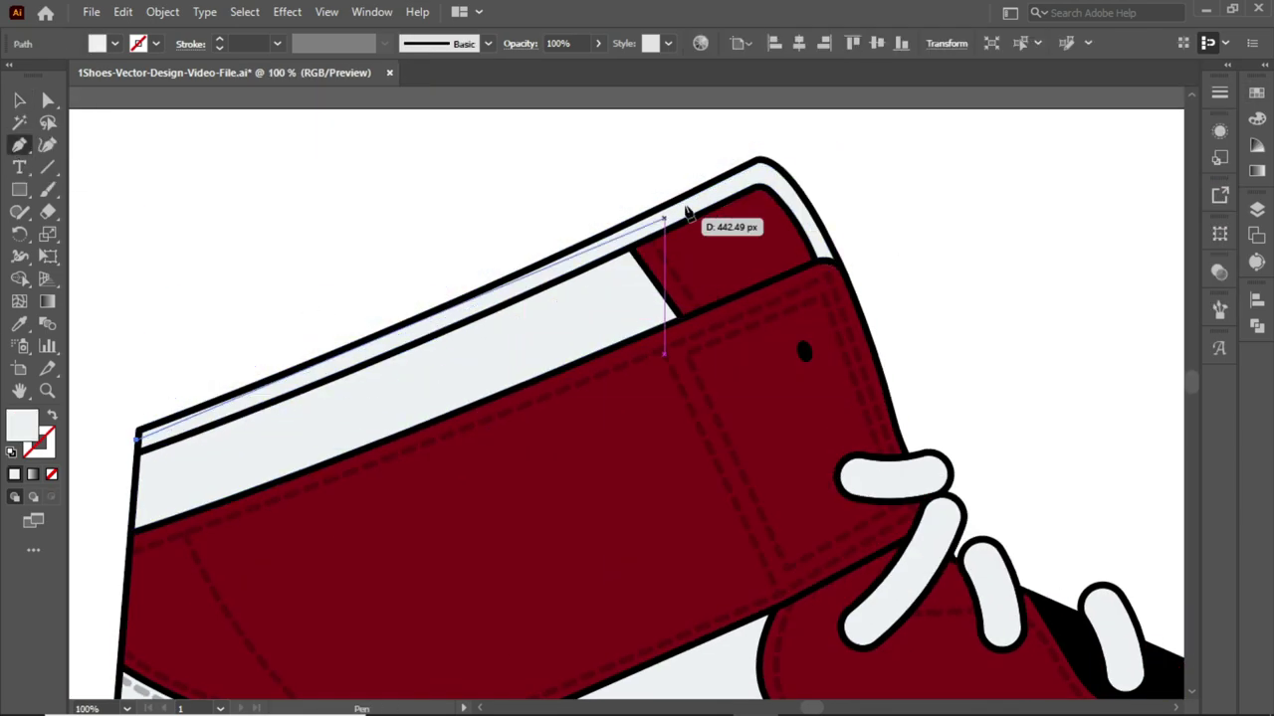
pyautogui.click(861, 358)
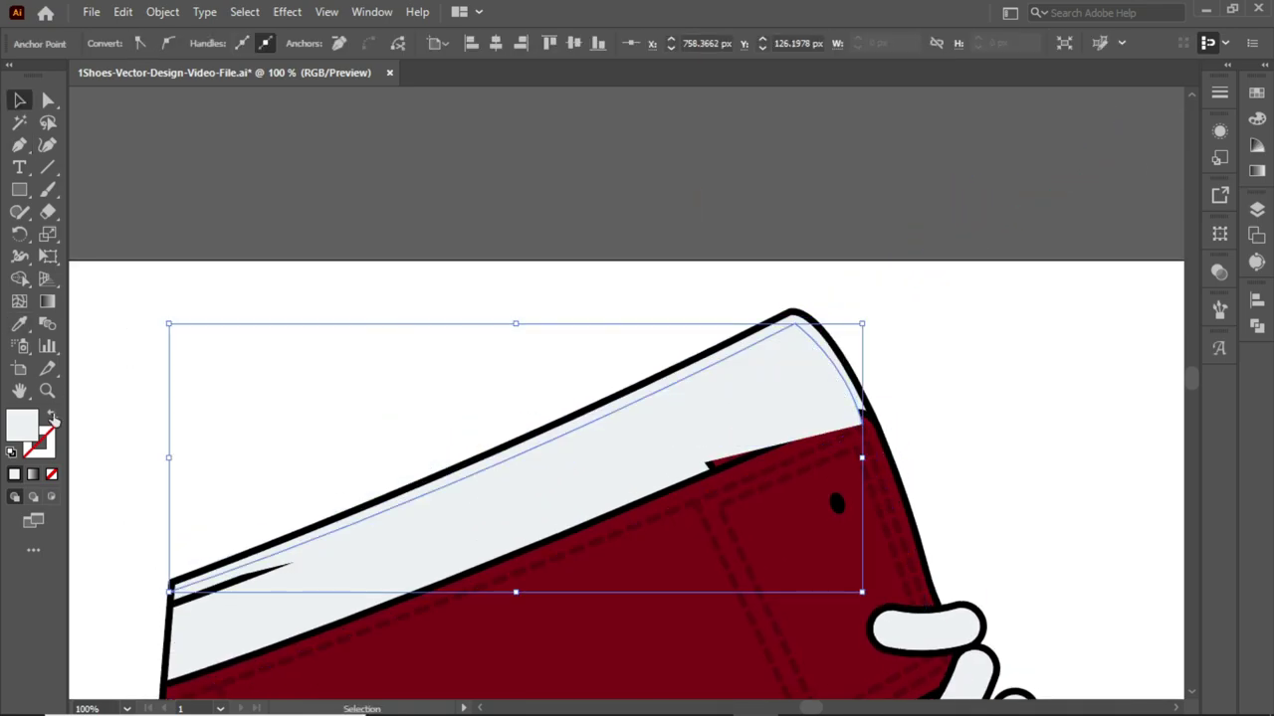
pyautogui.press('a')
pyautogui.press('v')
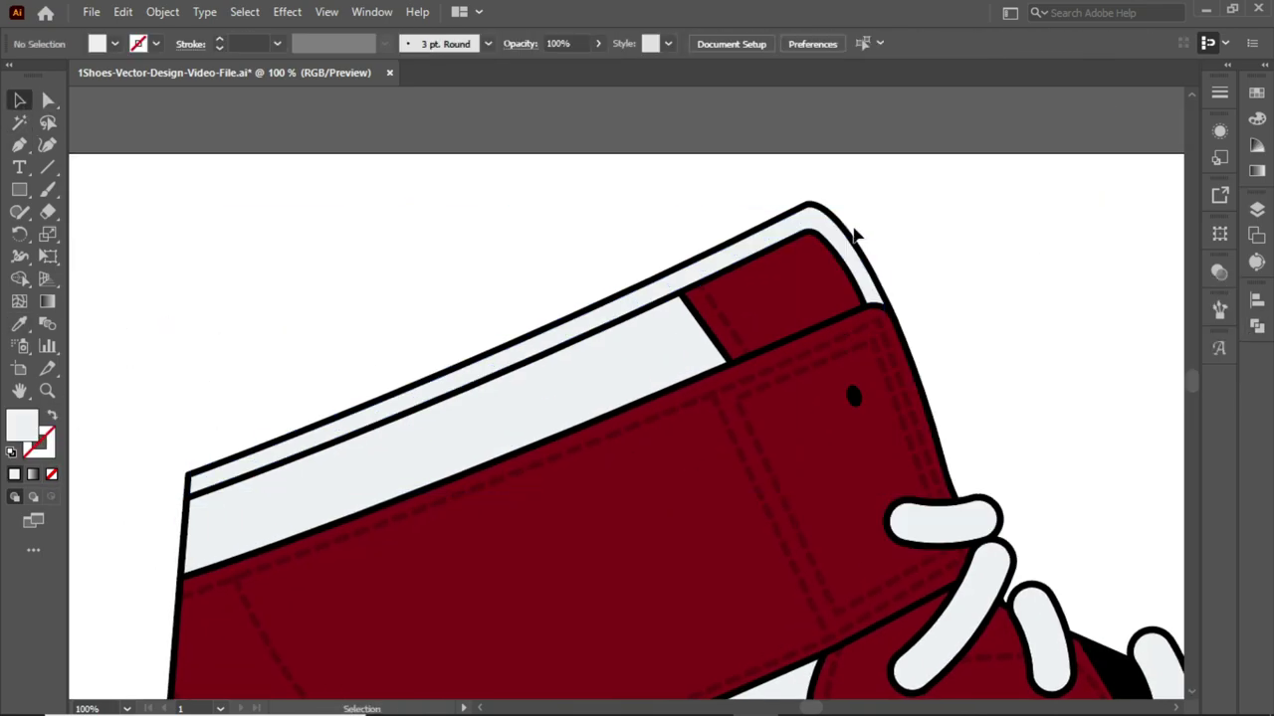
pyautogui.hotkey('ctrl', 'shift', 'a')
pyautogui.press('p')
pyautogui.click(165, 549)
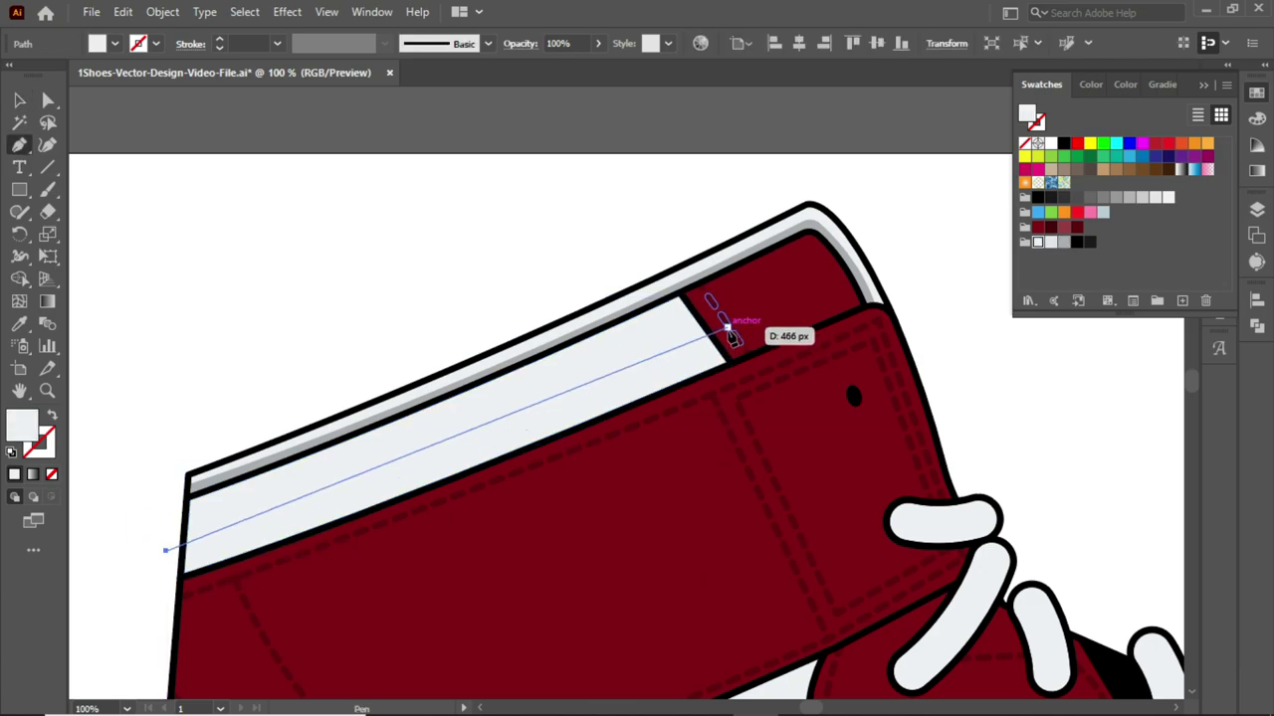
pyautogui.click(727, 329)
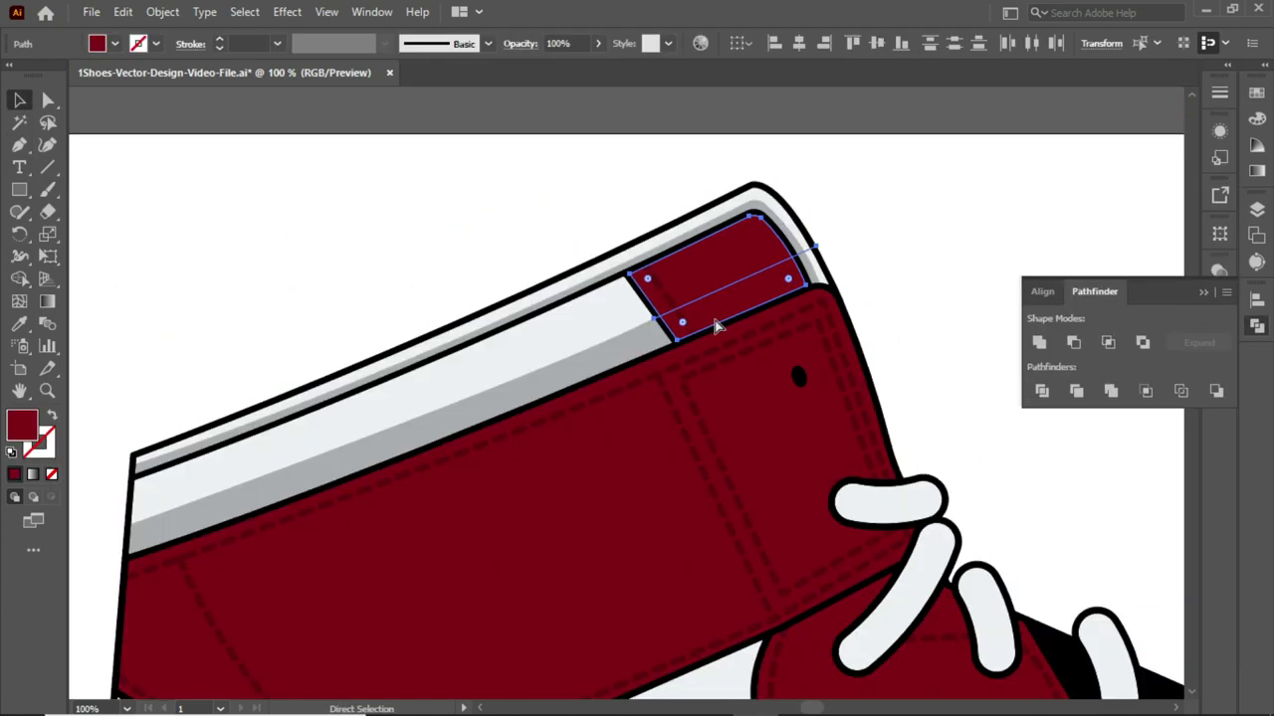
pyautogui.click(796, 264)
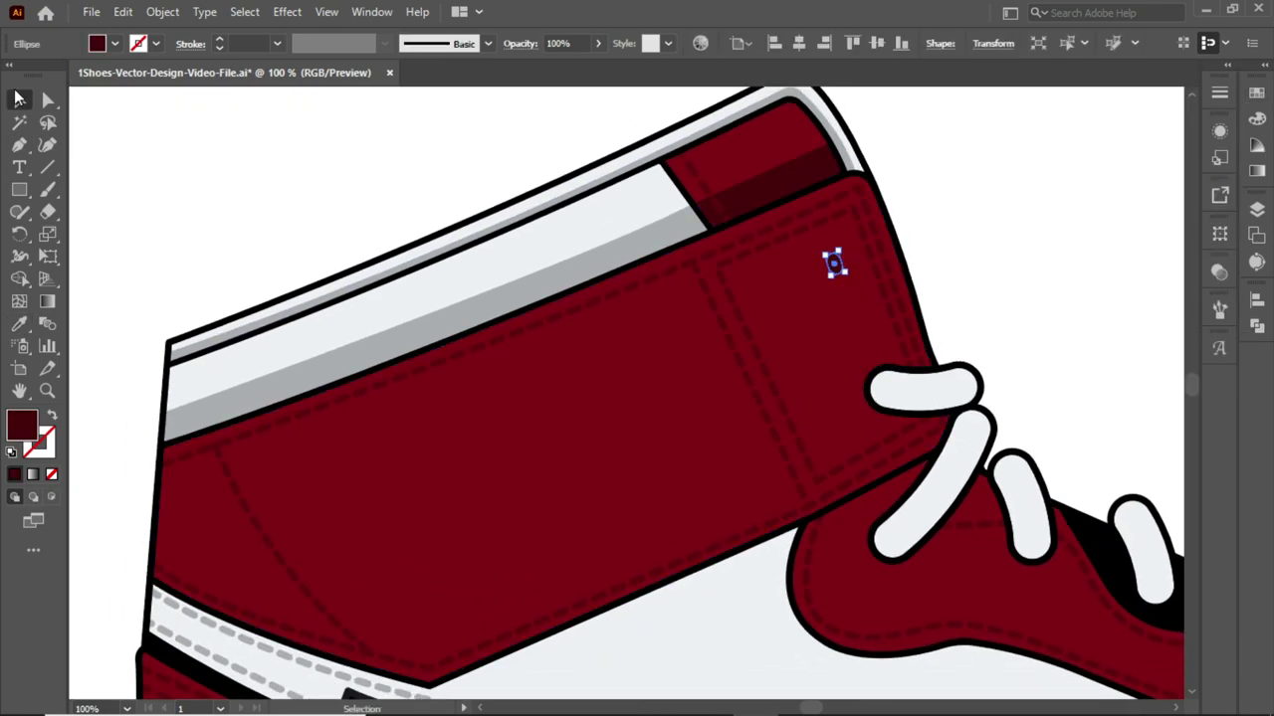
pyautogui.click(18, 98)
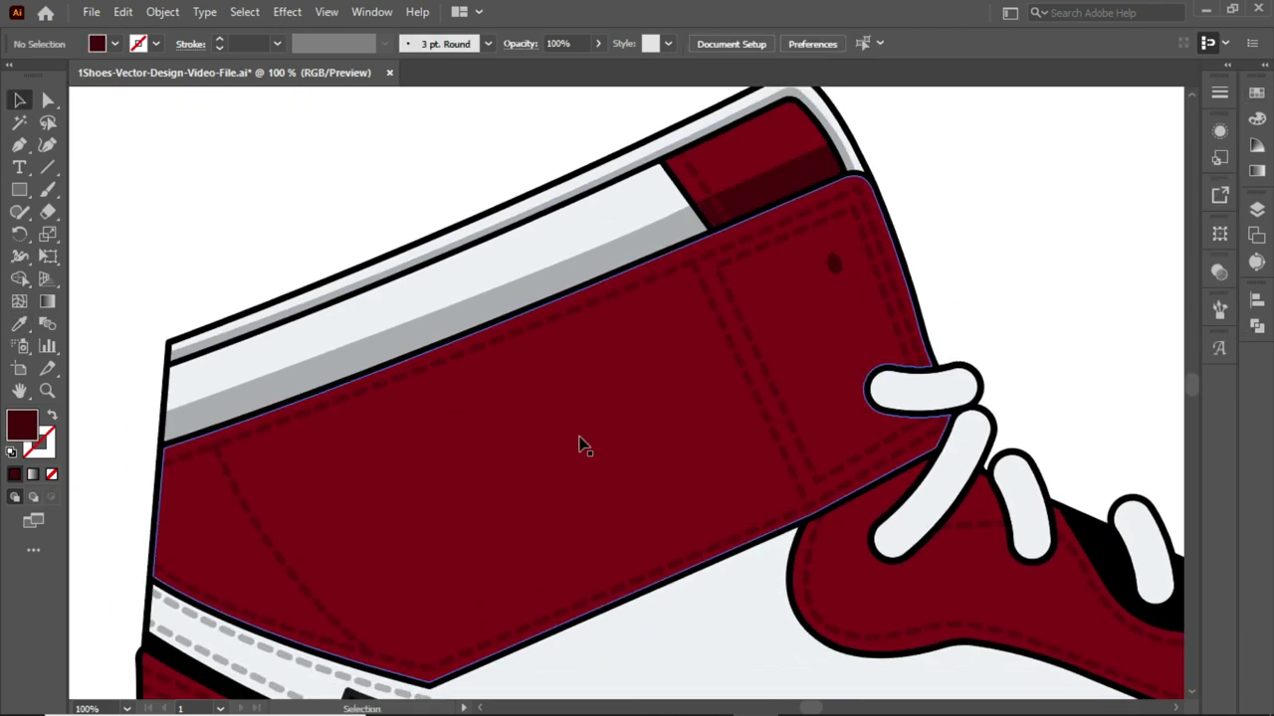
# - Use Pathfinder to divide the red ankle panel into a lighter red highlight edge
pyautogui.click(335, 375)
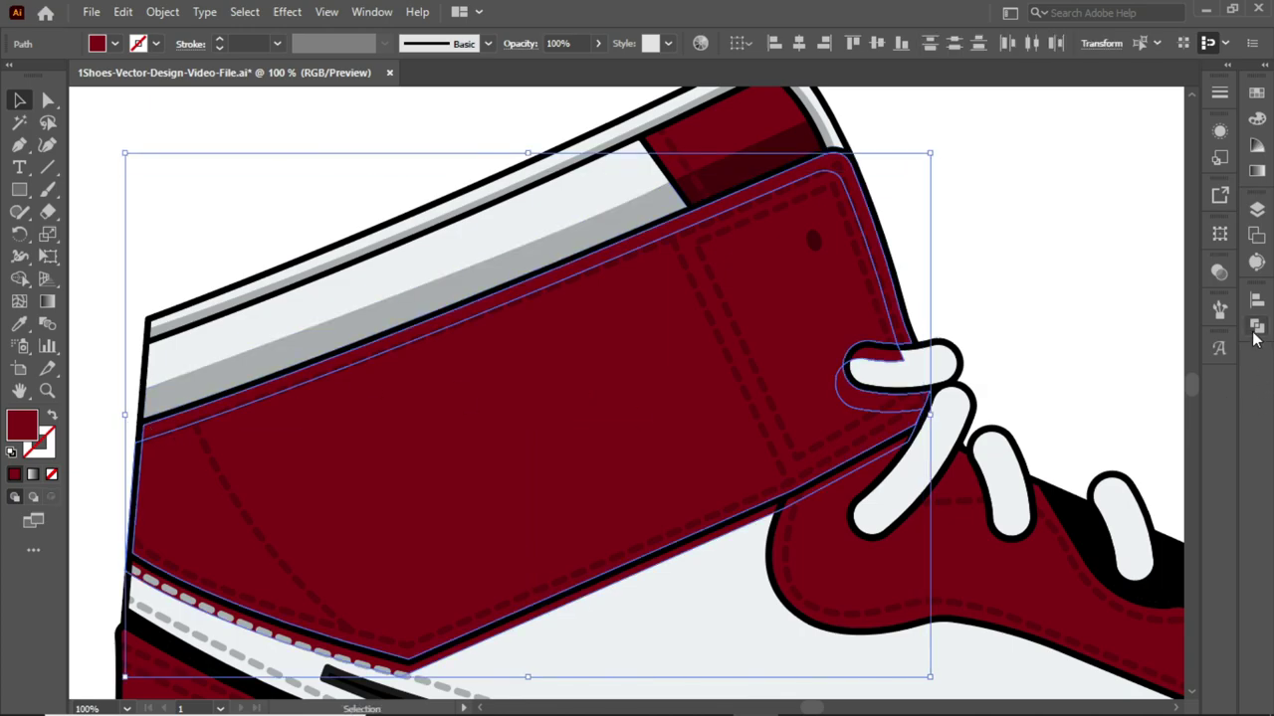
pyautogui.hotkey('shift', 'ctrl', 'F9')
pyautogui.press('a')
pyautogui.click(879, 242)
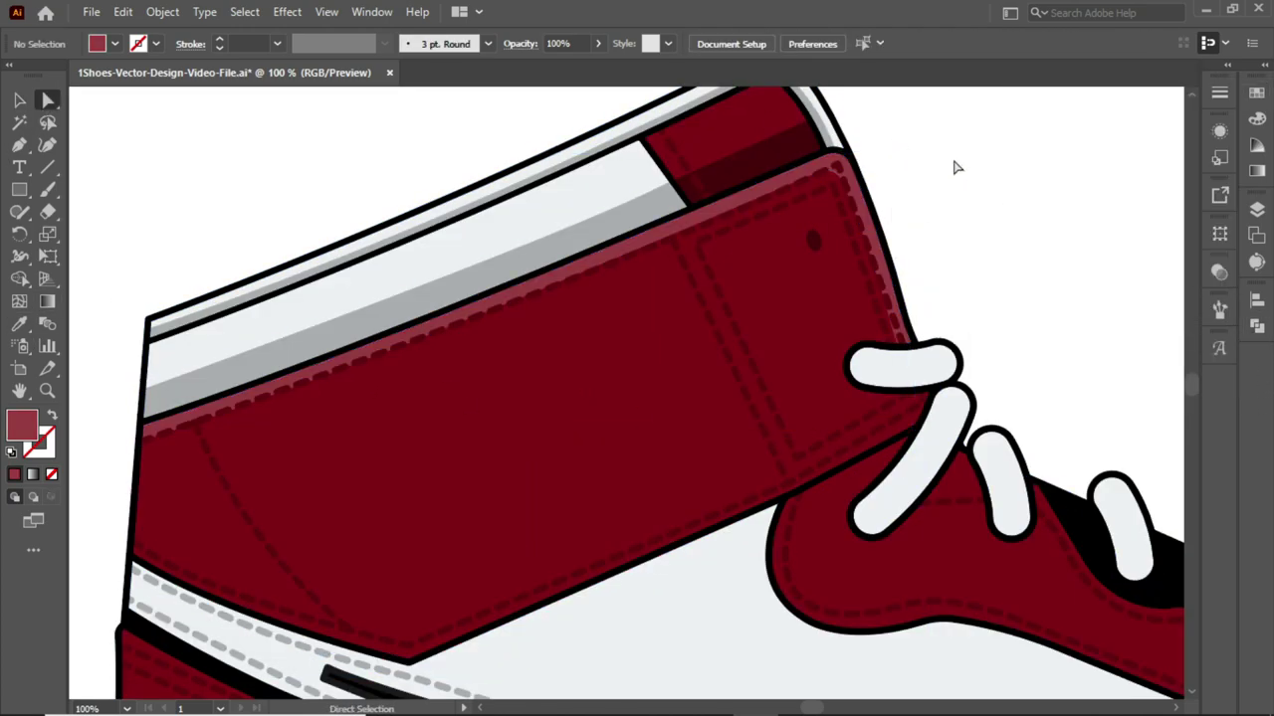
pyautogui.press('v')
pyautogui.click(484, 412)
pyautogui.click(1256, 325)
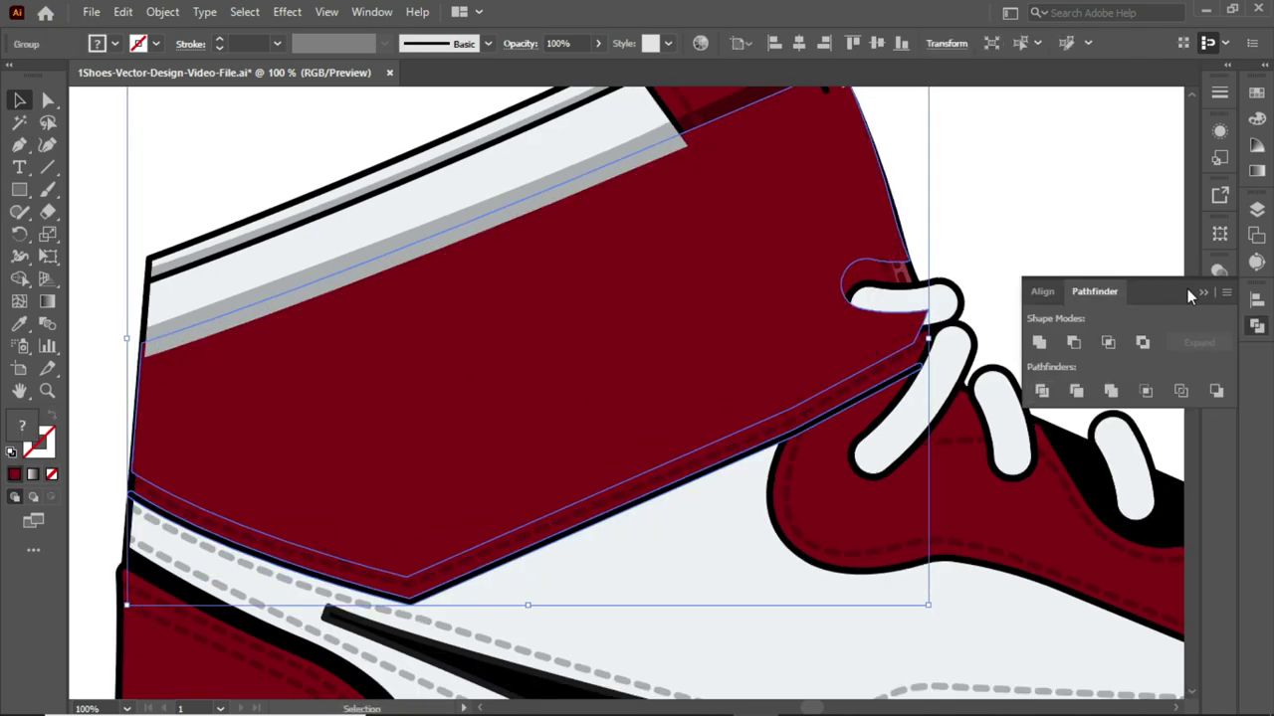
pyautogui.click(1008, 255)
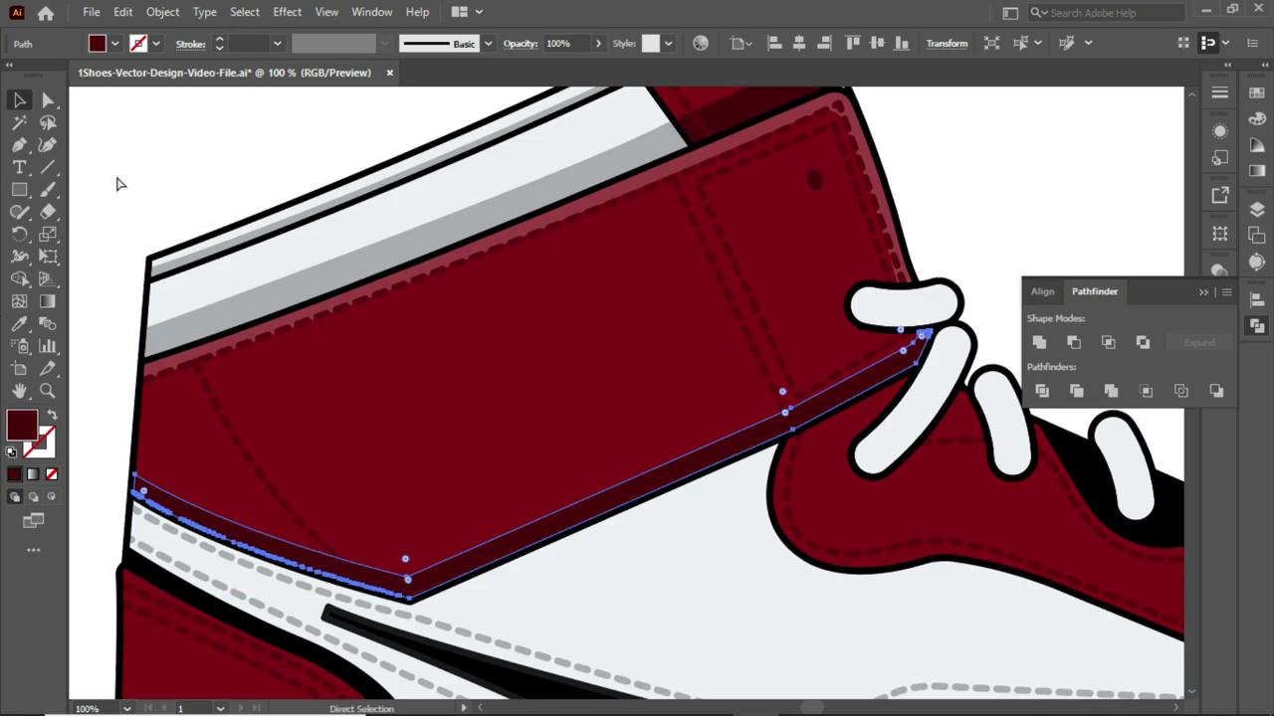
pyautogui.click(1092, 232)
pyautogui.scroll(4, 614, 511)
pyautogui.click(664, 418)
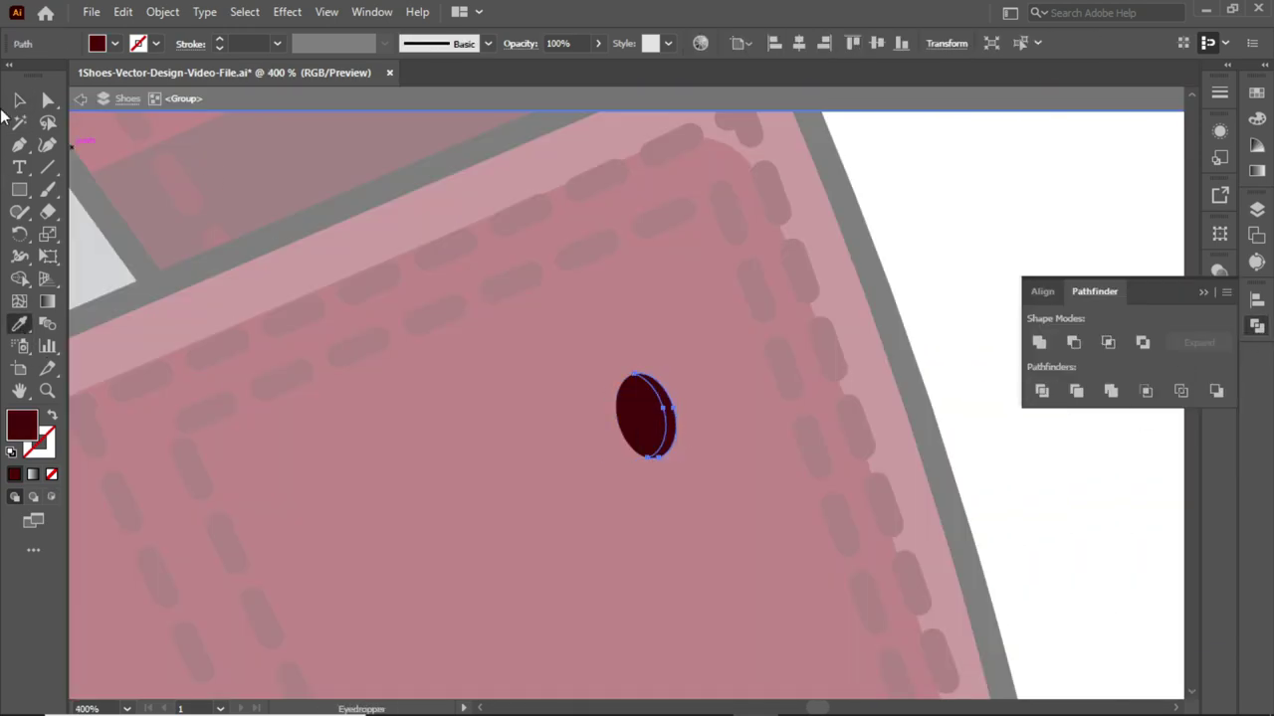
# - Merge the tongue pieces and split off a darker shadow strip with Shape Builder
pyautogui.doubleClick(938, 193)
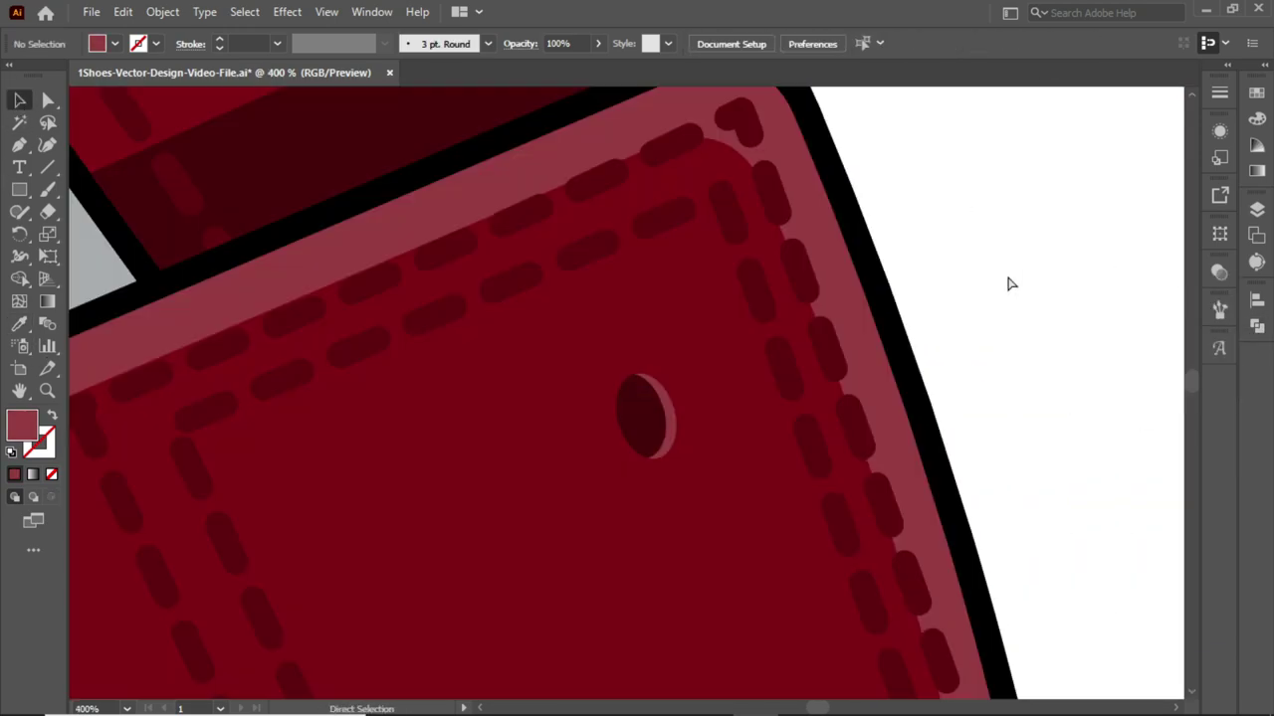
pyautogui.scroll(-5, 1009, 282)
pyautogui.moveTo(288, 422); pyautogui.dragTo(174, 394)
pyautogui.moveTo(262, 245); pyautogui.dragTo(932, 526)
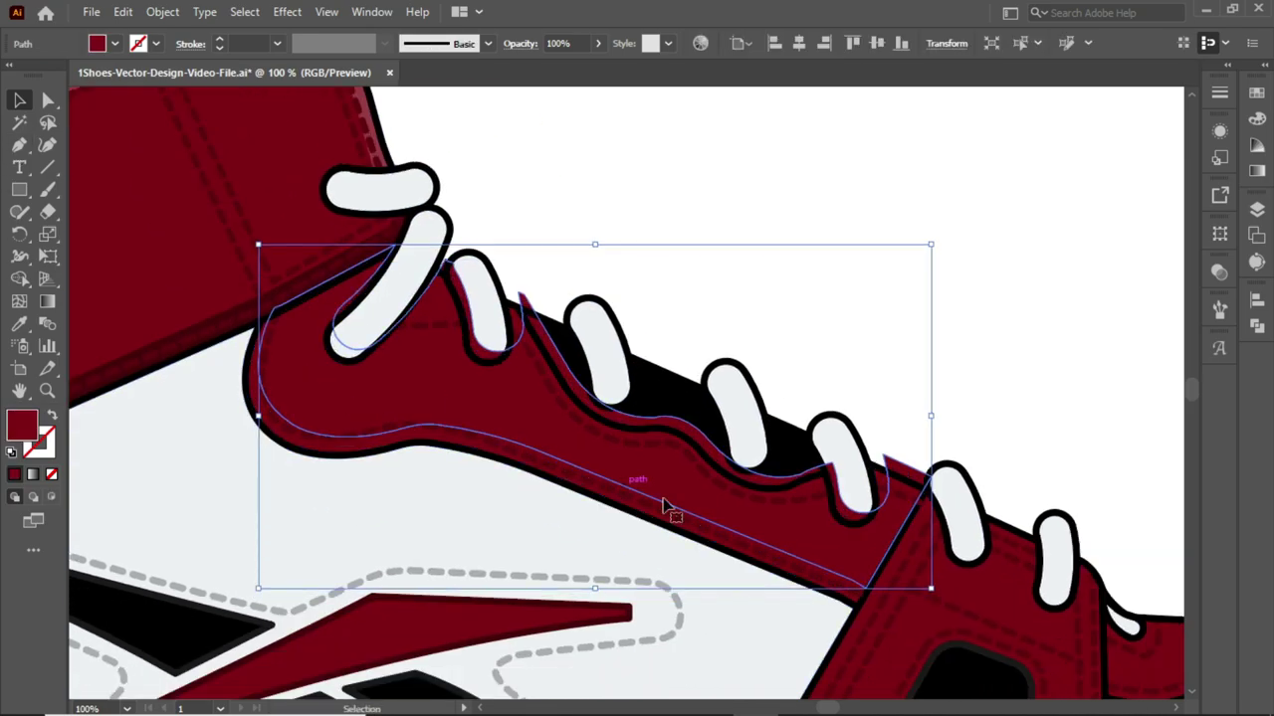
pyautogui.click(1256, 325)
pyautogui.click(1039, 342)
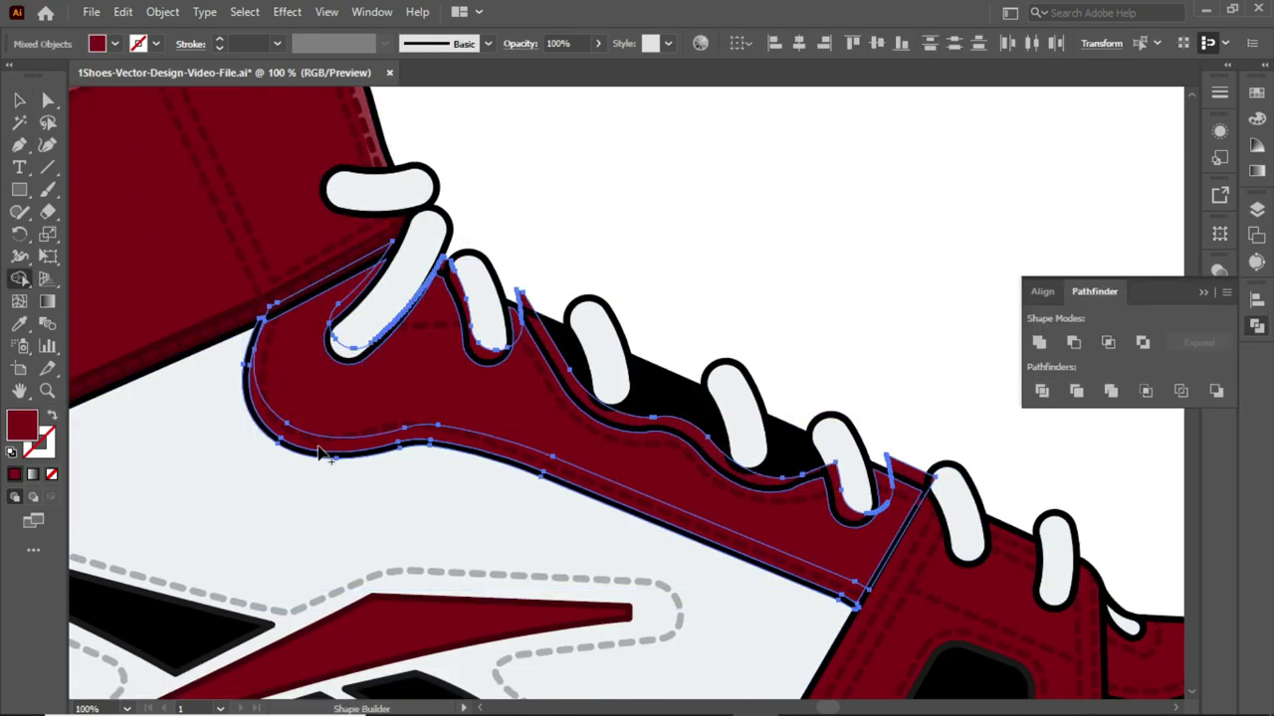
pyautogui.hotkey('shift', 'm')
pyautogui.keyDown('alt'); pyautogui.click(332, 407); pyautogui.keyUp('alt')
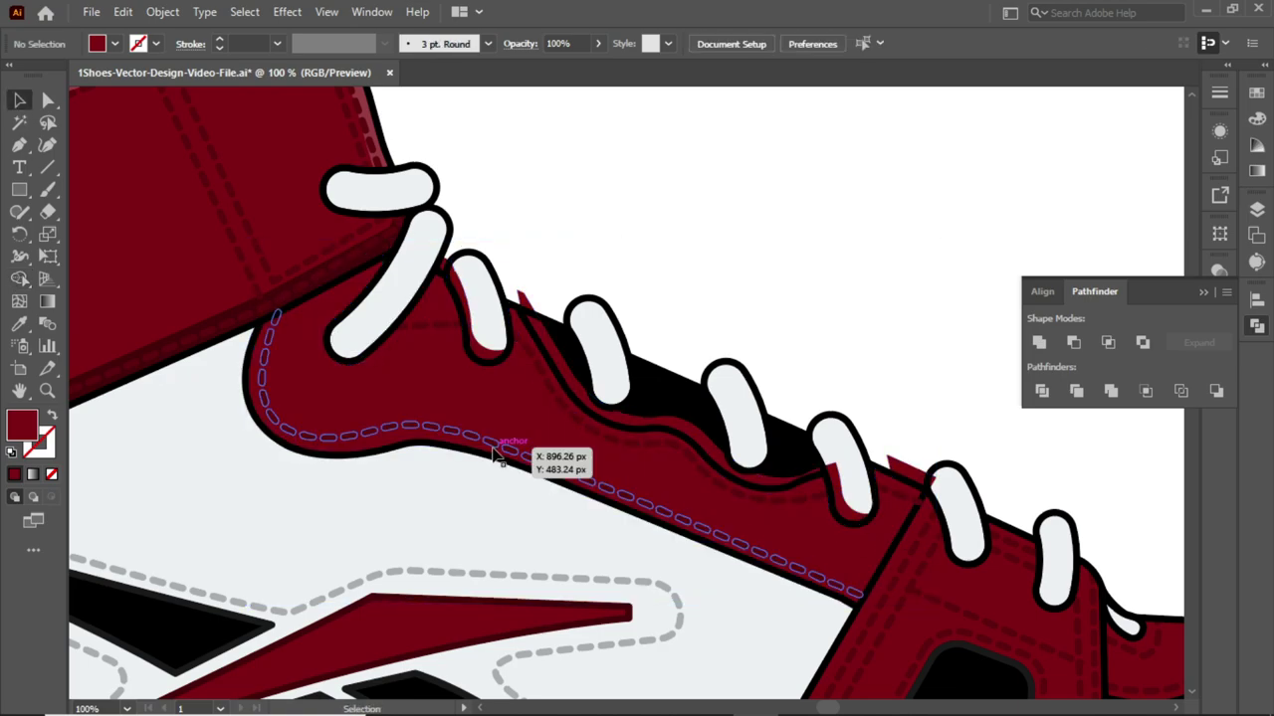
pyautogui.press('v')
pyautogui.click(489, 375)
# - Work on the red collar panel and black lace-gap shape with Pathfinder options
pyautogui.press('a')
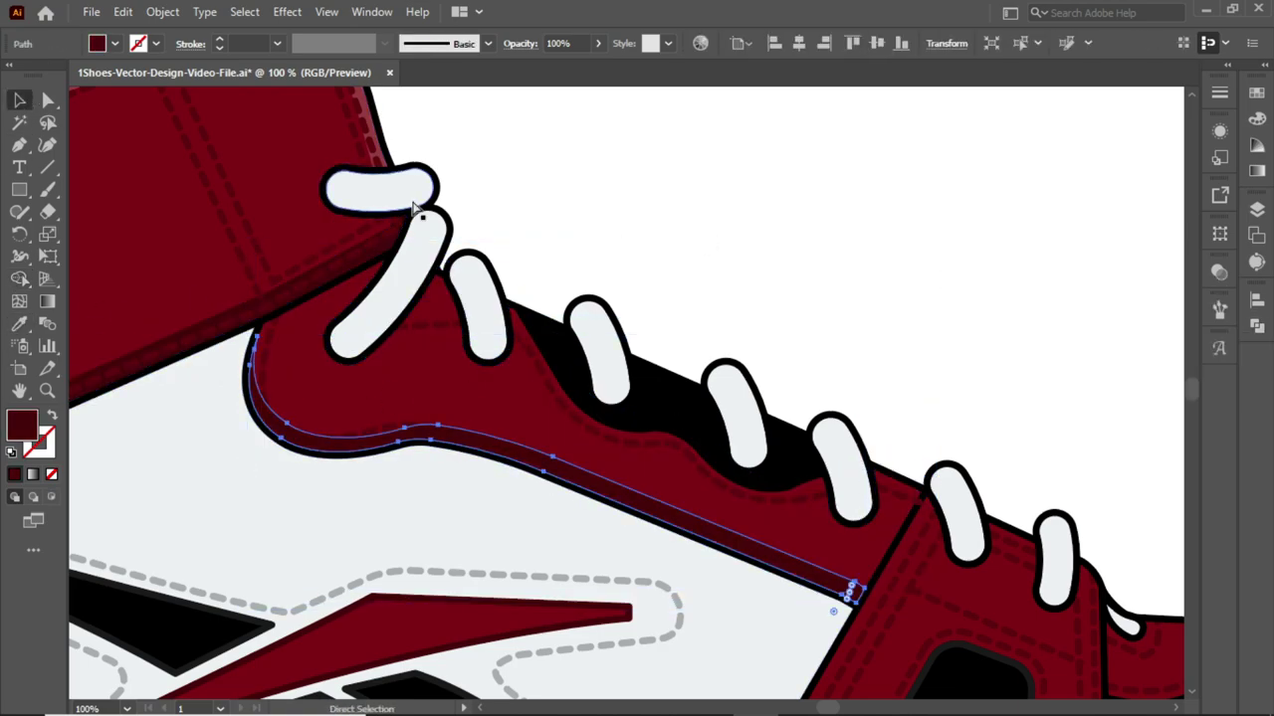
pyautogui.click(464, 400)
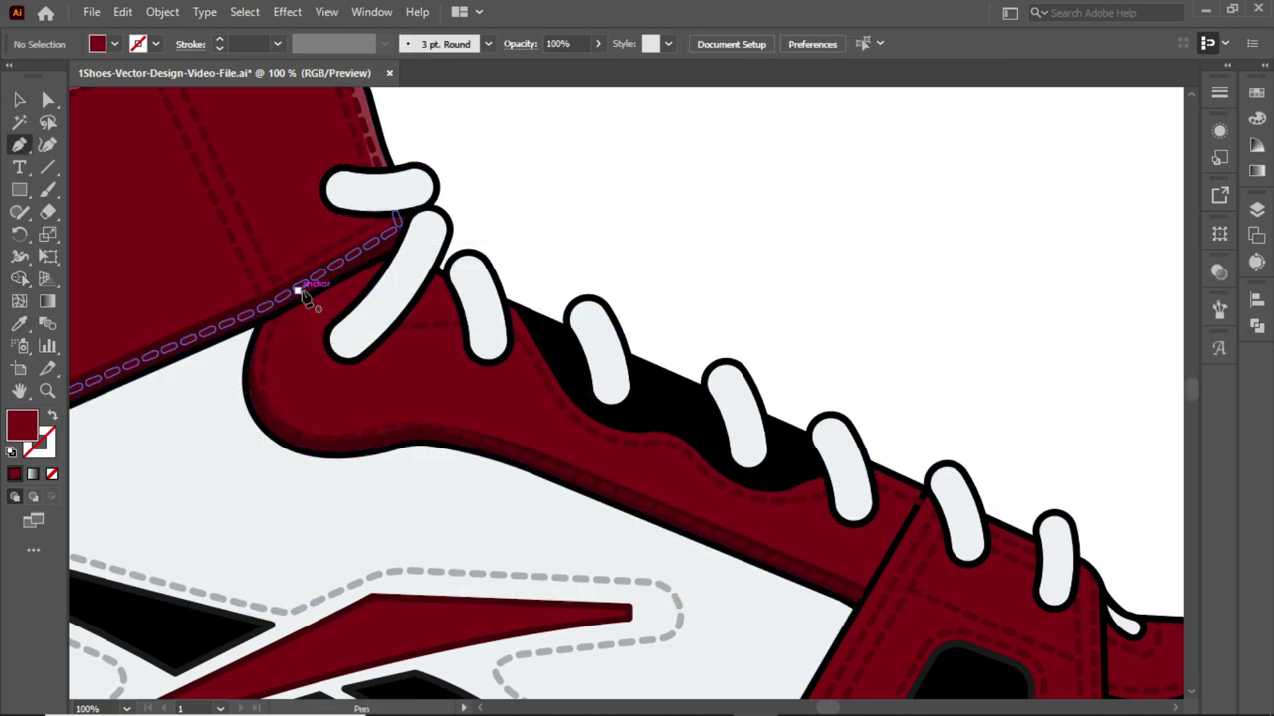
pyautogui.click(563, 376)
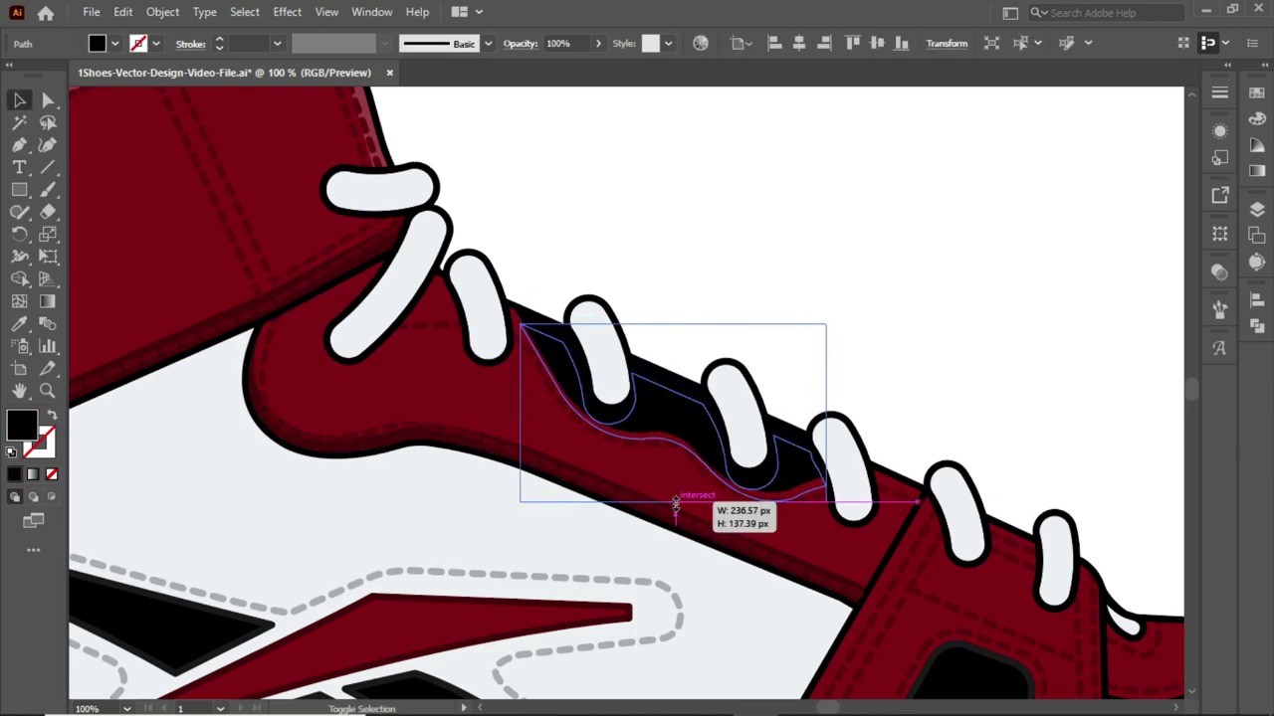
pyautogui.hotkey('ctrl', 'shift', 'F9')
pyautogui.doubleClick(777, 430)
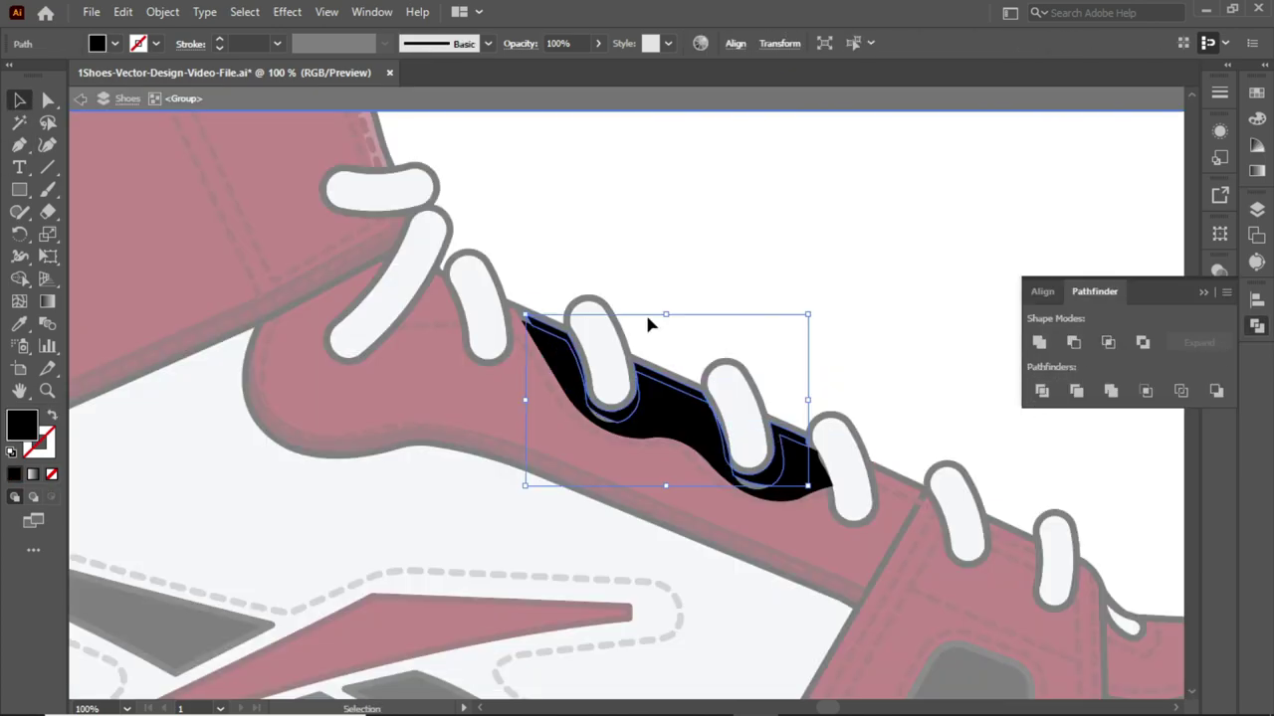
pyautogui.press('Escape')
pyautogui.hotkey('ctrl', 'shift', 'F9')
pyautogui.click(938, 250)
pyautogui.moveTo(770, 609); pyautogui.dragTo(805, 515)
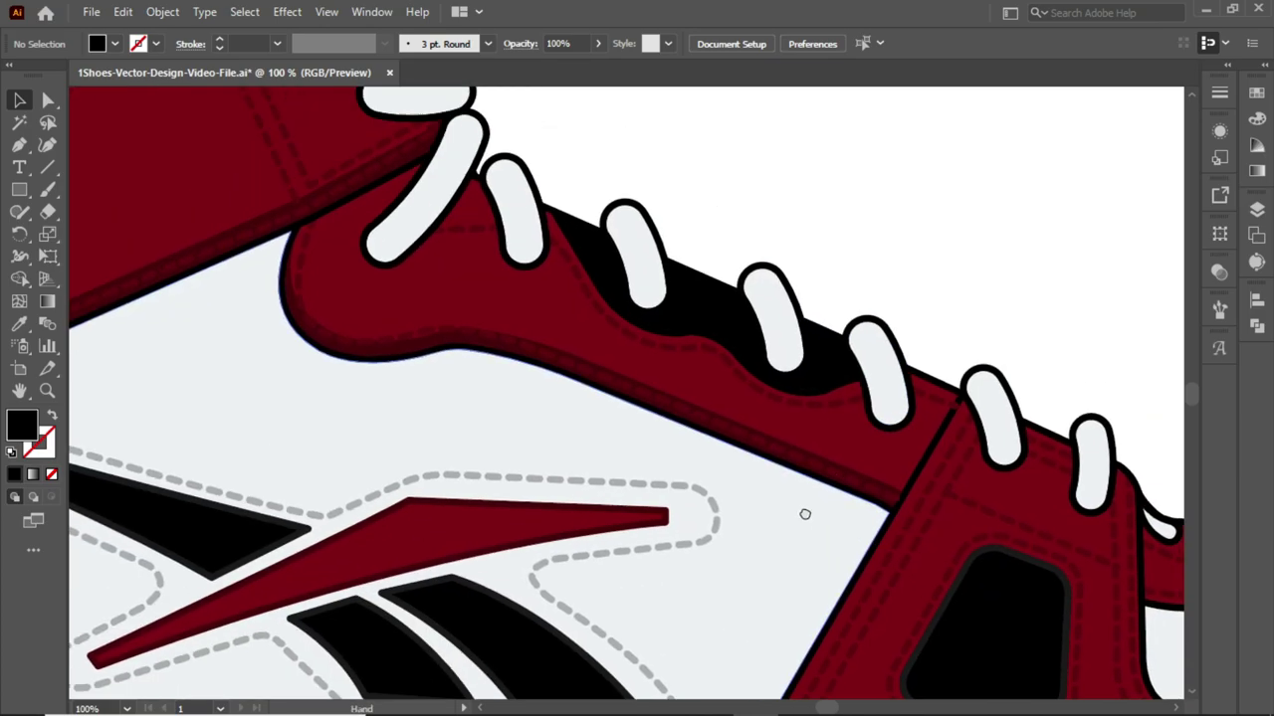
pyautogui.hscroll(-5, 631, 279)
pyautogui.scroll(-2, 190, 329)
# - Eyedrop a colour onto the heel panel's inner edge strip and select its bottom strips
pyautogui.click(190, 329)
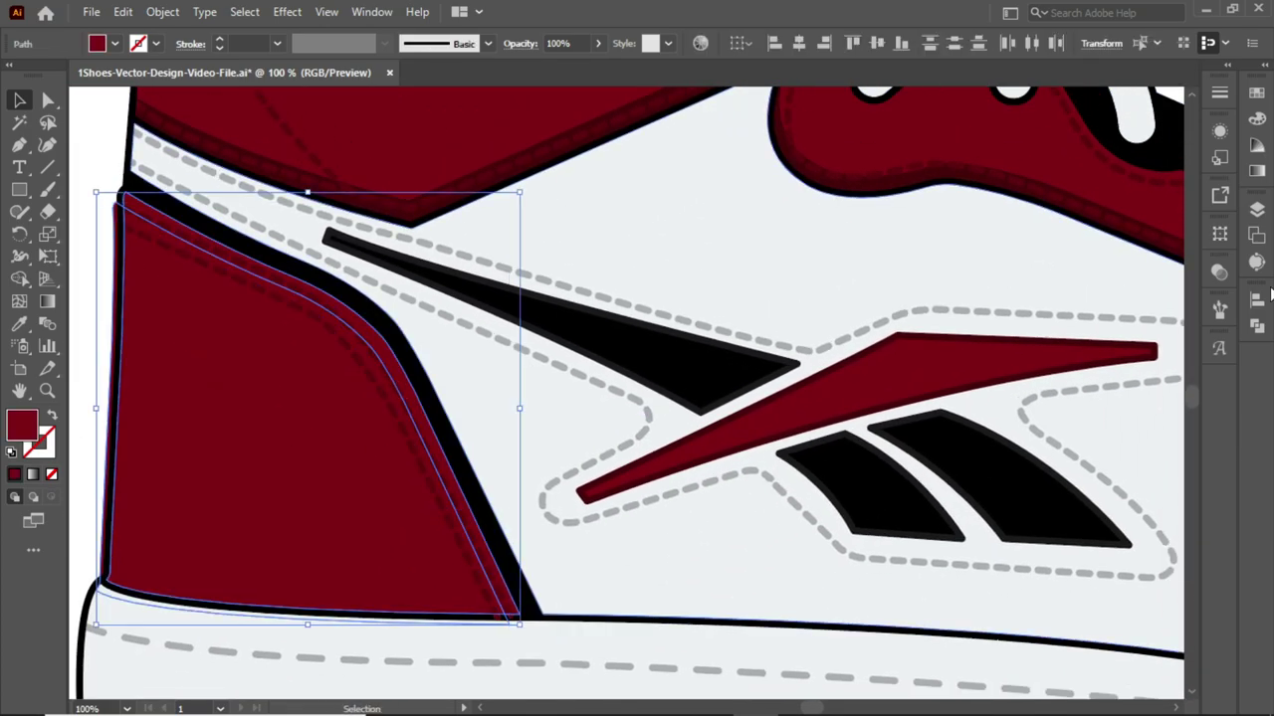
pyautogui.click(170, 275)
pyautogui.scroll(3, 80, 262)
pyautogui.press('i')
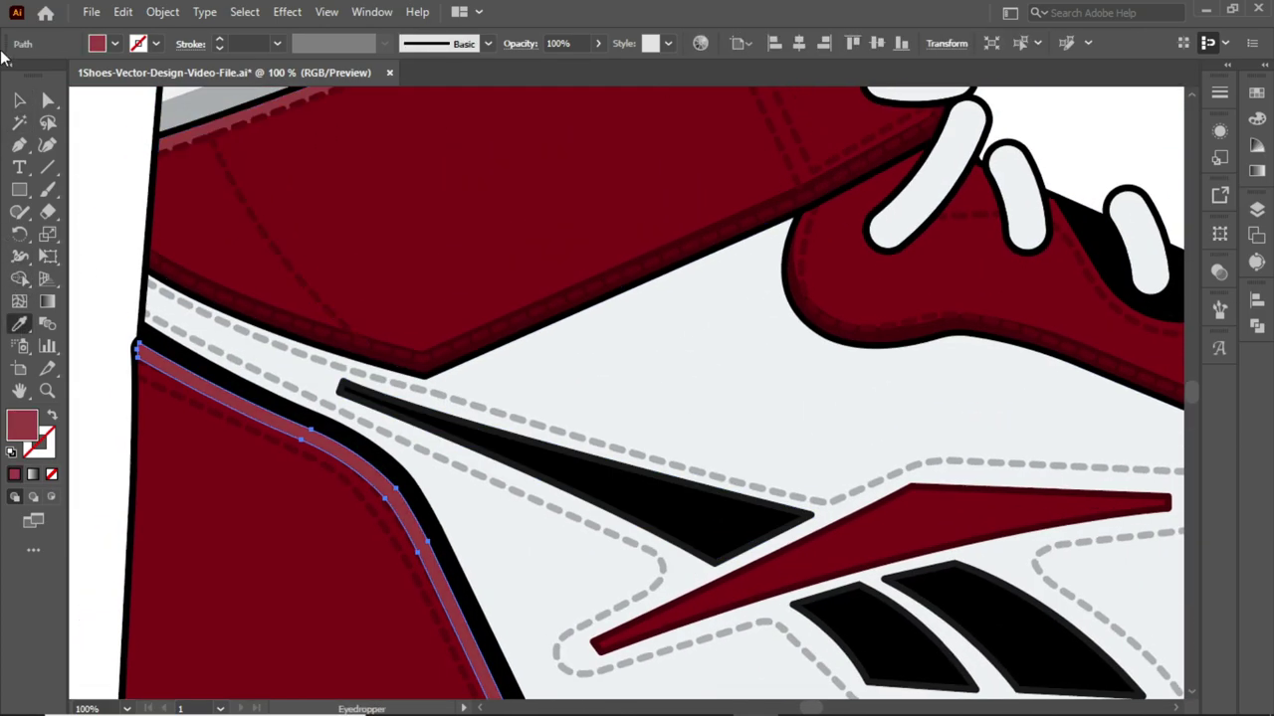
pyautogui.scroll(-3, 105, 256)
pyautogui.scroll(-2, 256, 488)
pyautogui.press('v')
pyautogui.click(255, 488)
pyautogui.click(117, 513)
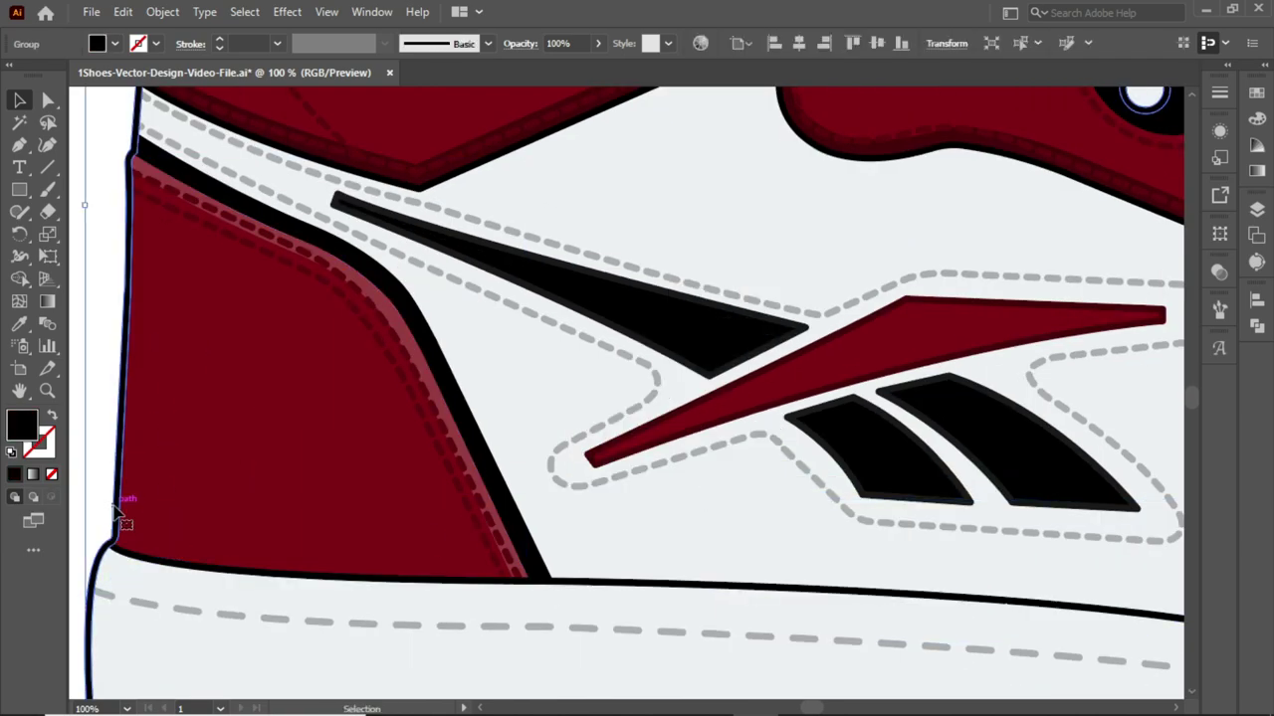
pyautogui.click(190, 463)
pyautogui.click(170, 542)
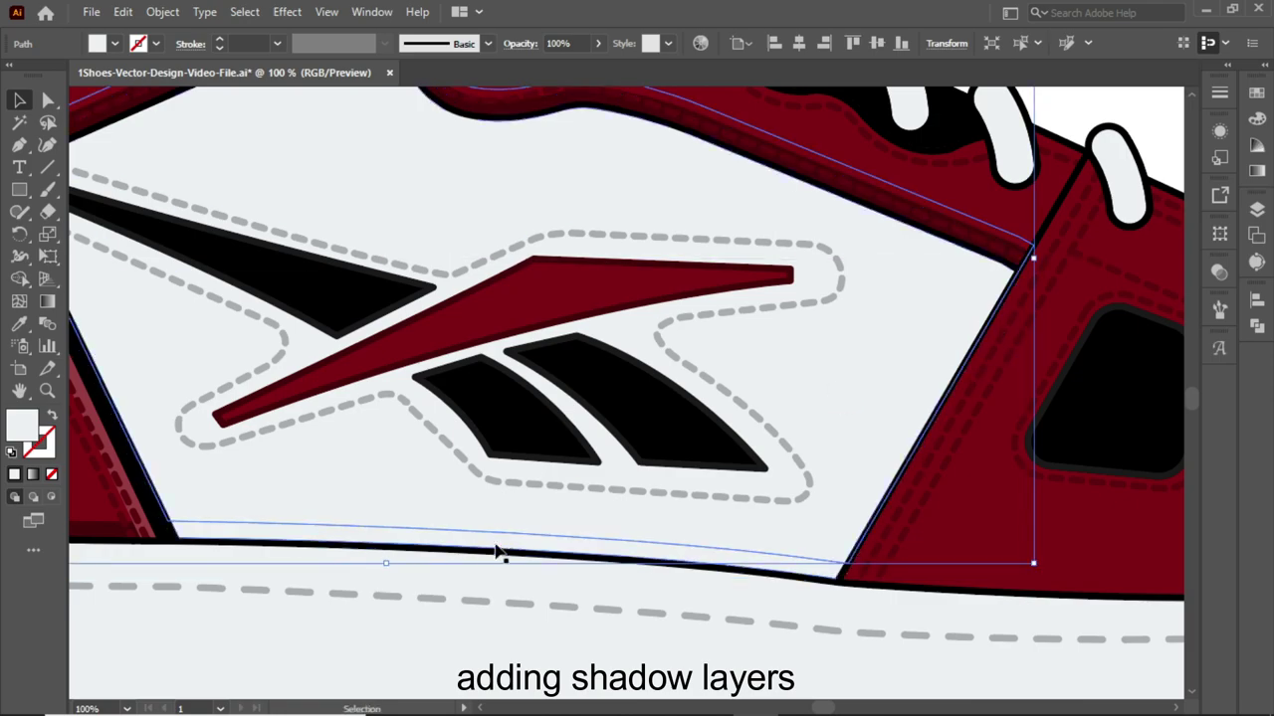
pyautogui.keyDown('ctrl'); pyautogui.click(597, 554); pyautogui.keyUp('ctrl')
# - Pen-draw a lighter red highlight following the wavy lace-opening edge
pyautogui.press('p')
pyautogui.scroll(5, 802, 398)
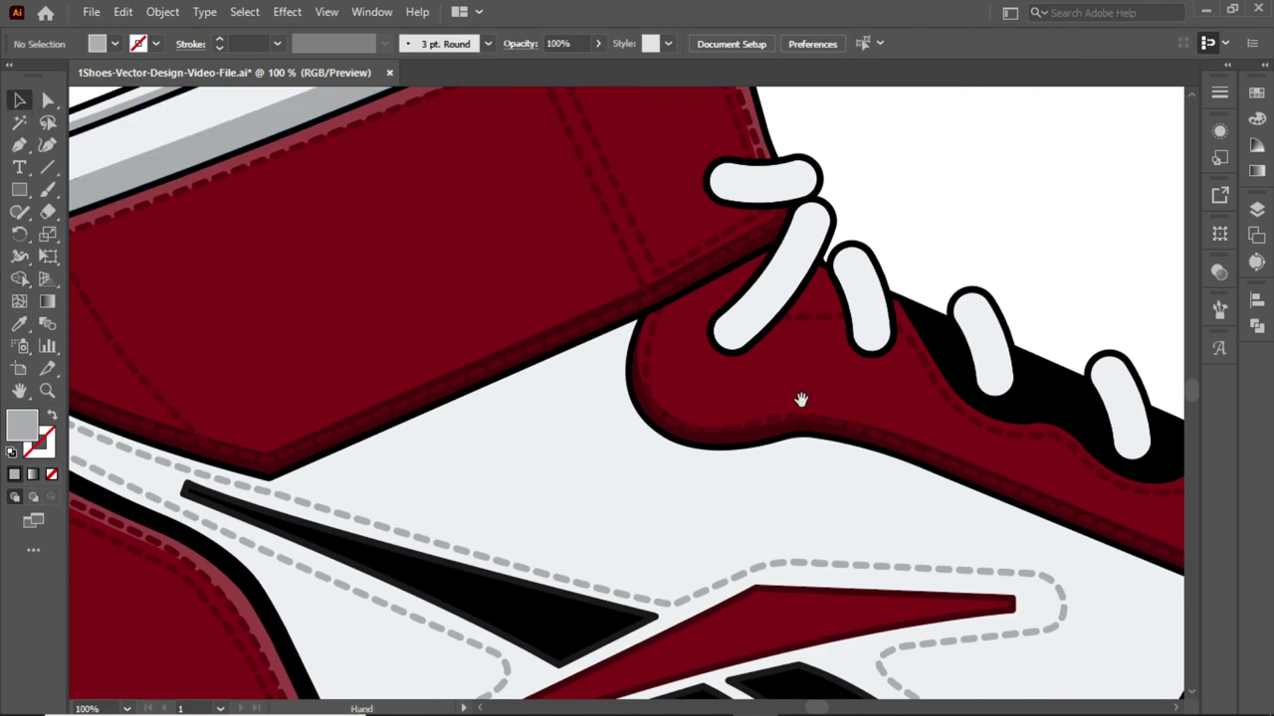
pyautogui.scroll(-5, 845, 313)
pyautogui.scroll(5, 474, 432)
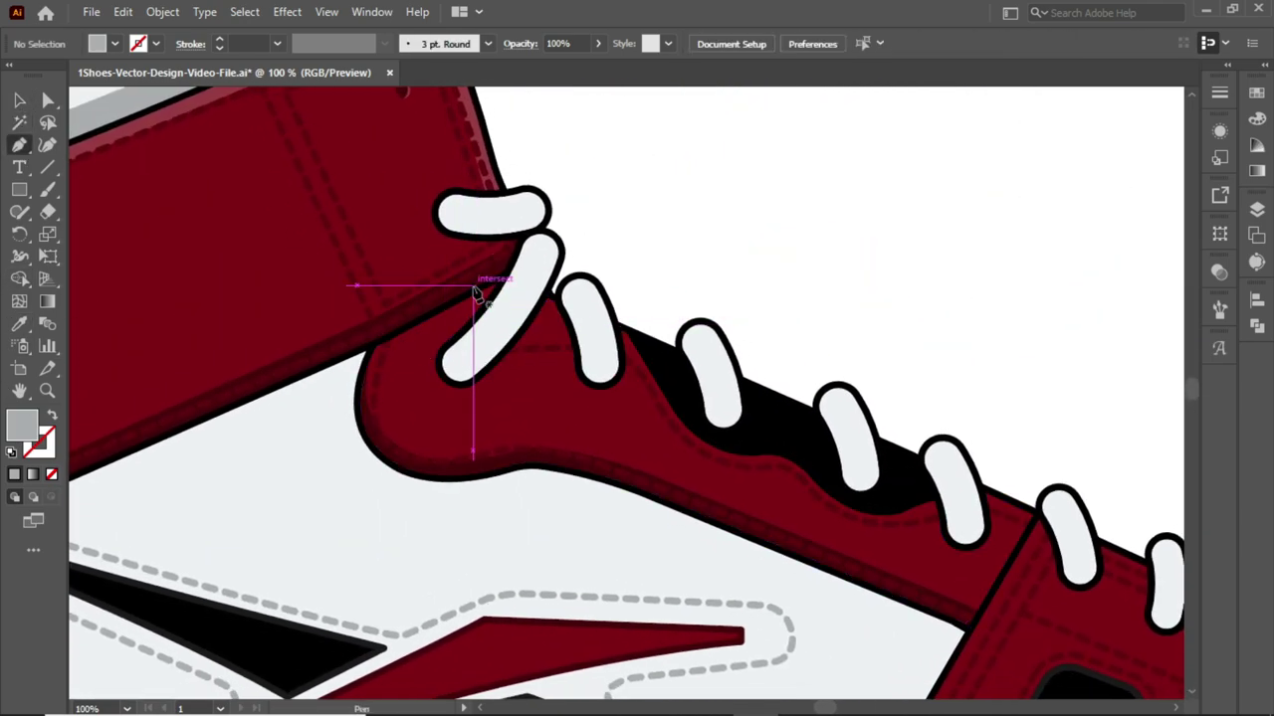
pyautogui.click(428, 339)
pyautogui.click(428, 387)
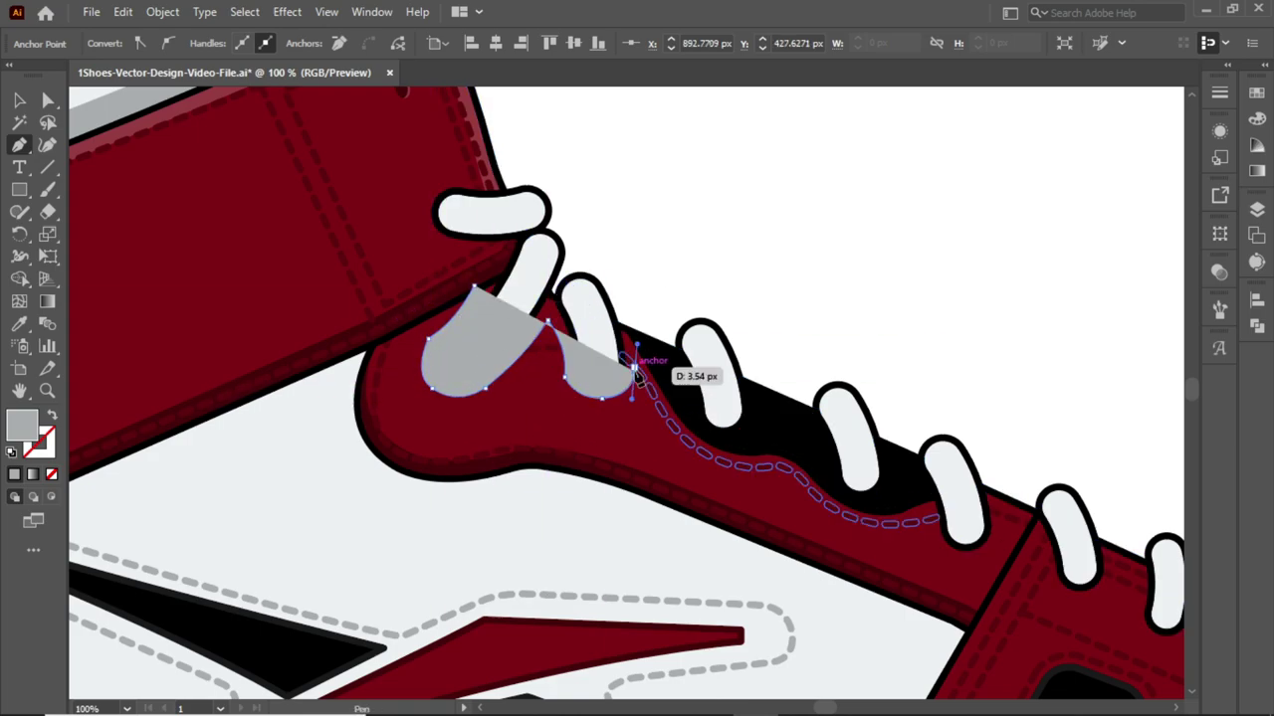
pyautogui.moveTo(700, 460); pyautogui.dragTo(811, 475)
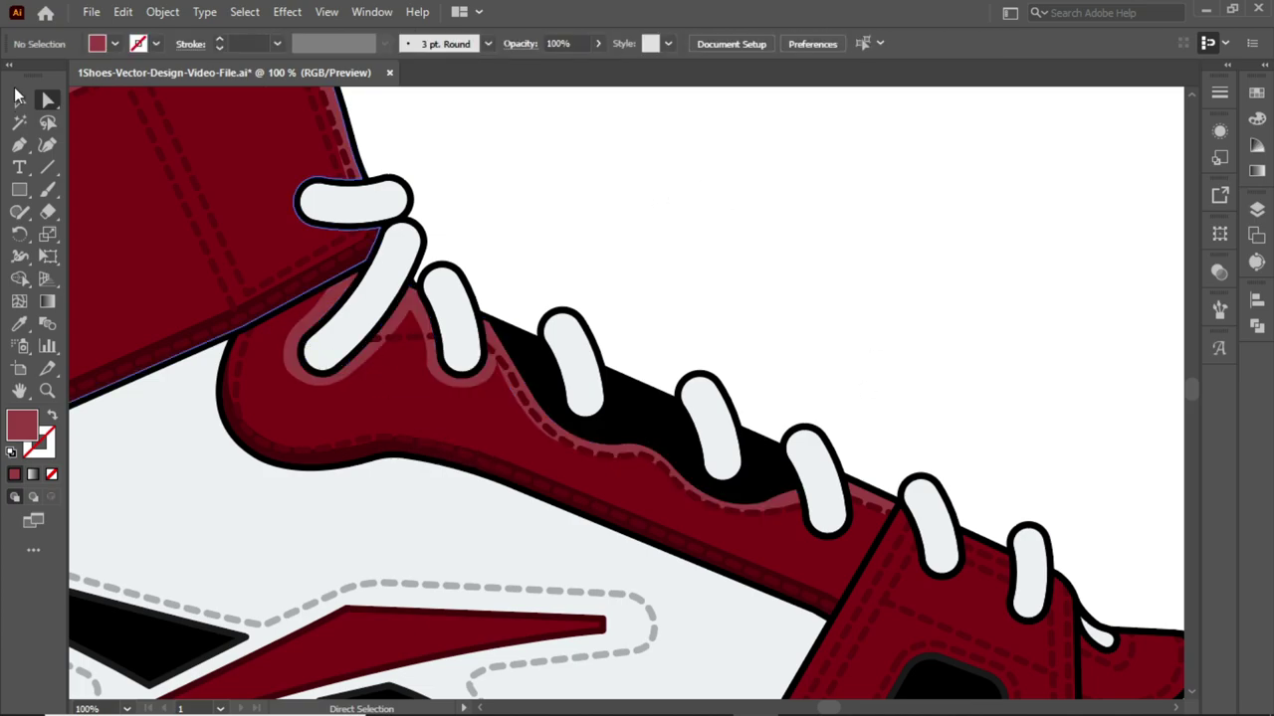
pyautogui.moveTo(1039, 421); pyautogui.dragTo(663, 232)
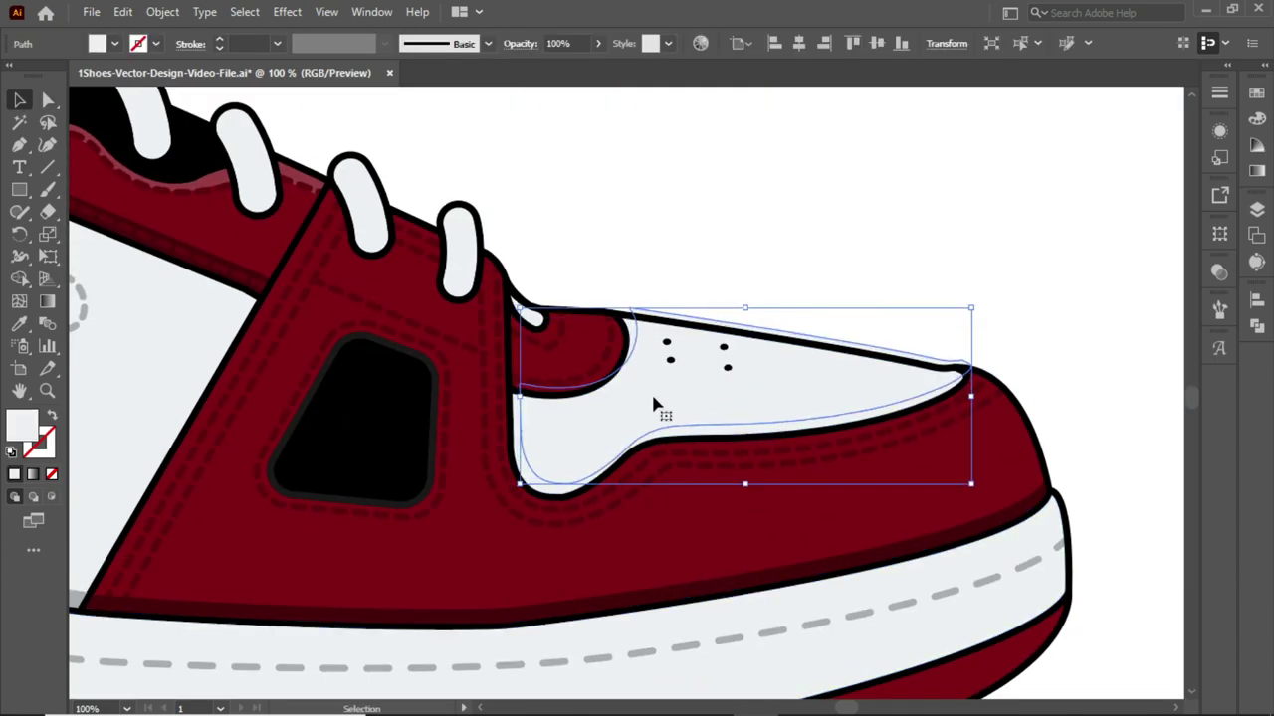
# - Fill the toe shadow shape with an eyedropped grey
pyautogui.press('i')
pyautogui.click(77, 296)
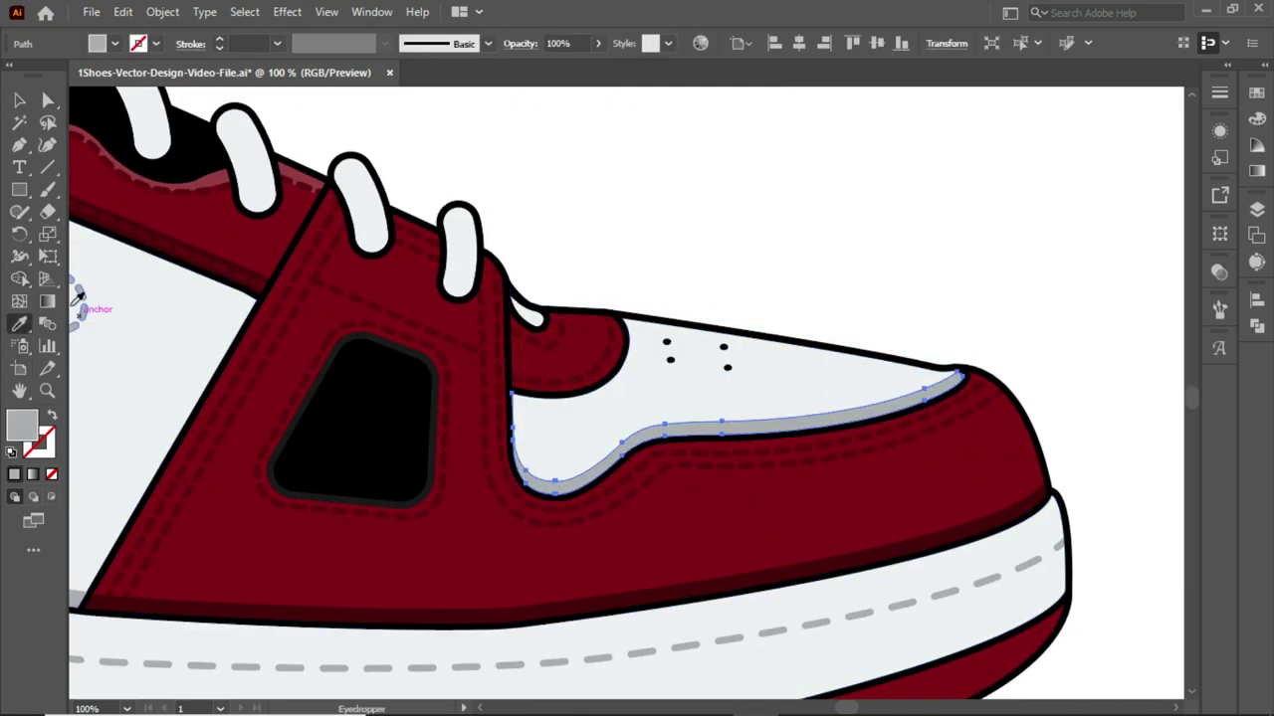
pyautogui.press('v')
pyautogui.hotkey('ctrl', 'shift', 'a')
# - Shade the small red piece at the toe
pyautogui.click(395, 312)
pyautogui.press('p')
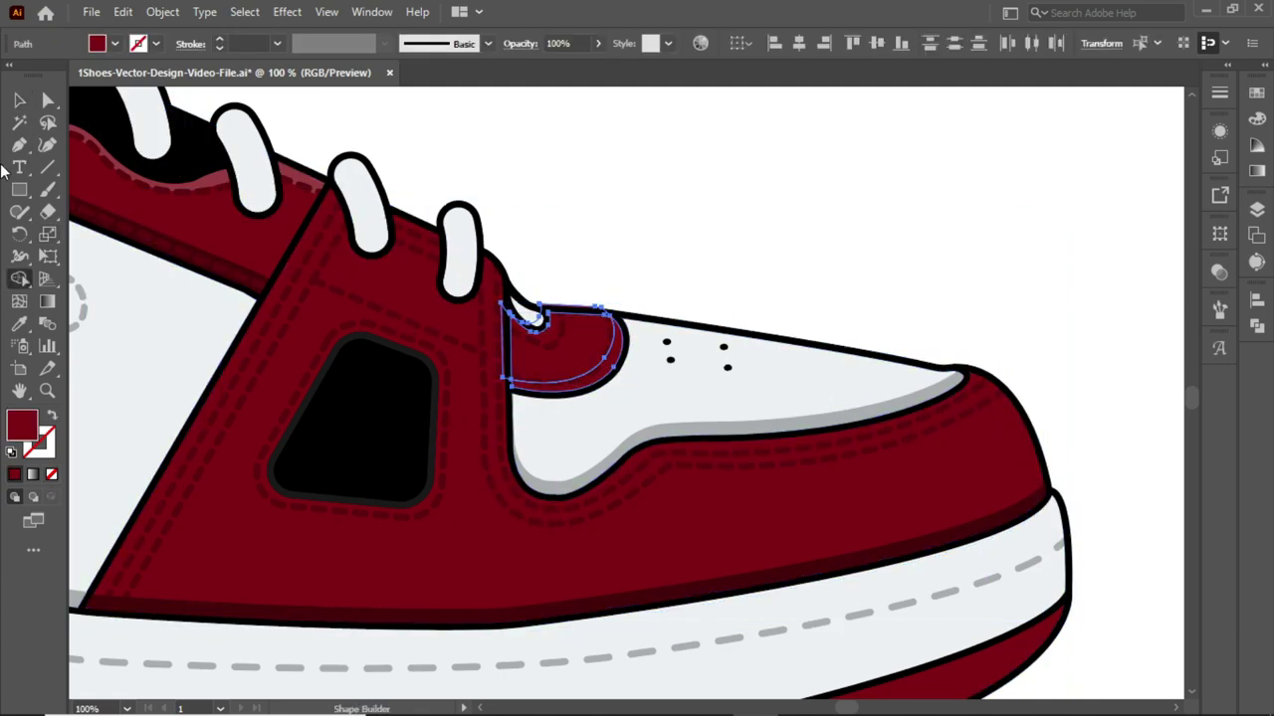
pyautogui.click(17, 148)
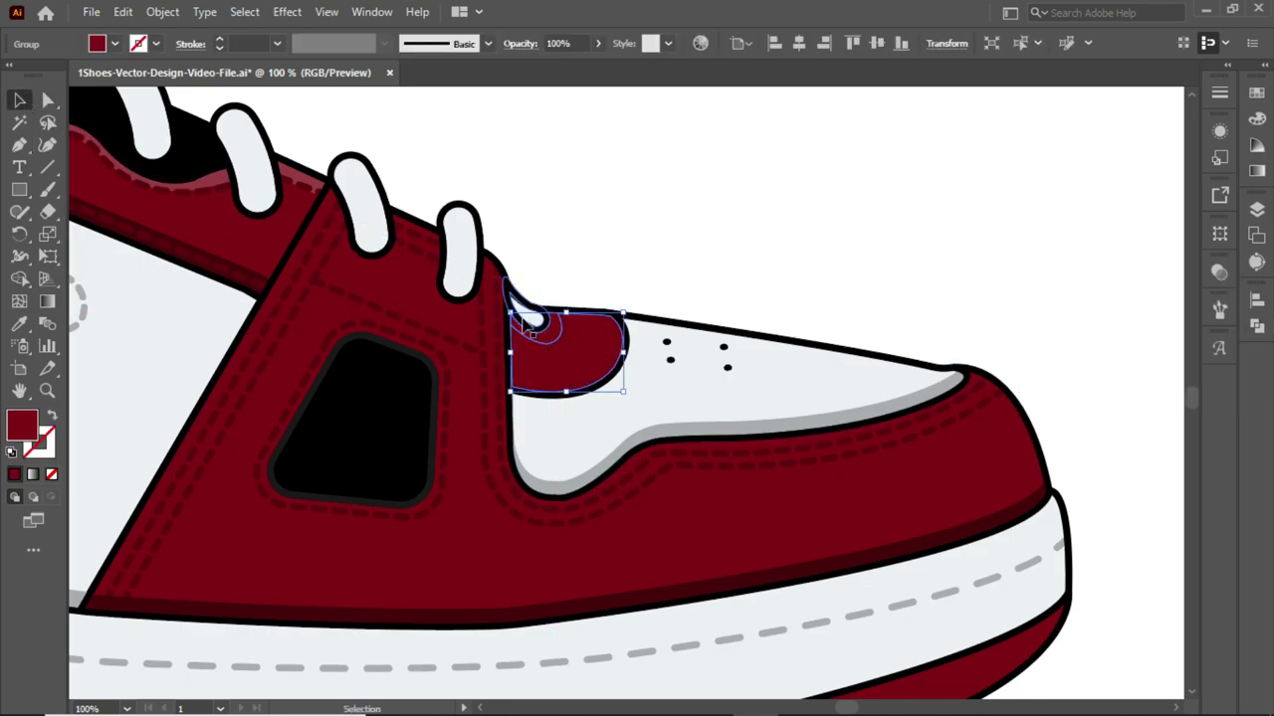
pyautogui.click(597, 269)
# - Pen-draw a curved highlight down the midfoot side panel's edge
pyautogui.moveTo(449, 336); pyautogui.dragTo(604, 336)
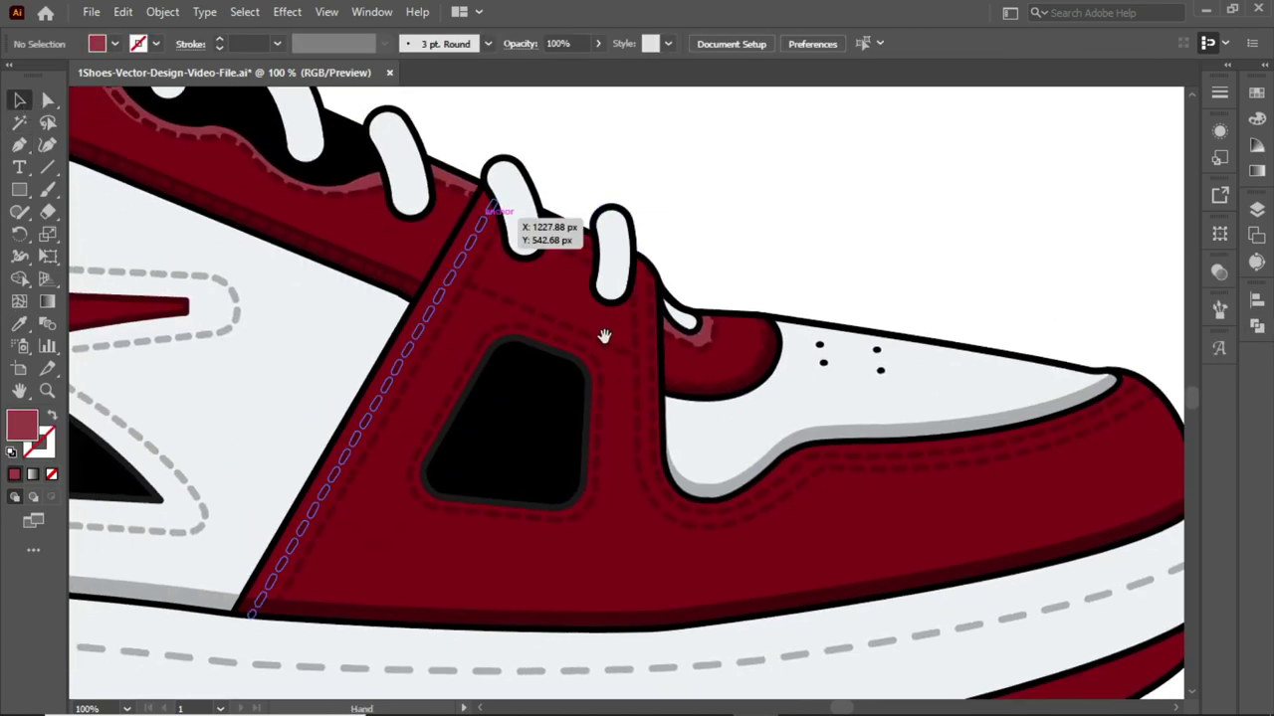
pyautogui.press('p')
pyautogui.click(511, 197)
pyautogui.moveTo(531, 260); pyautogui.dragTo(532, 290)
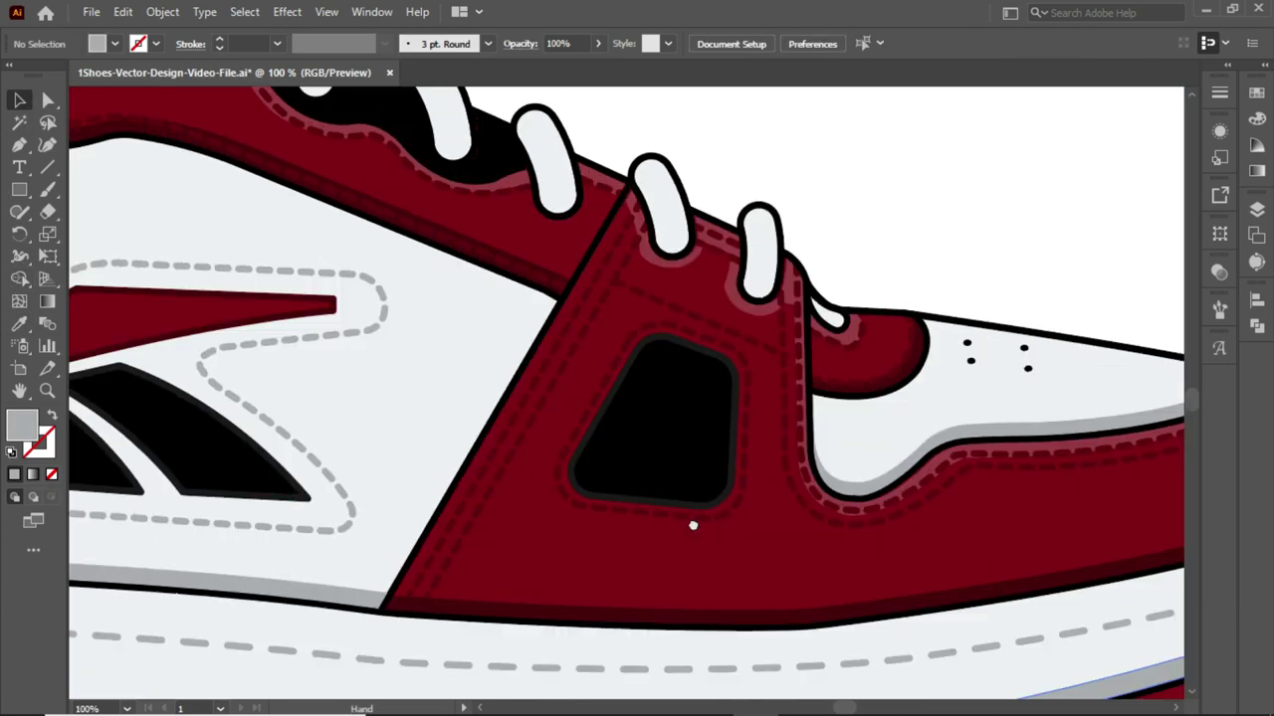
# - Shift the top lace's highlight down and left to give the laces grey undersides
pyautogui.click(723, 438)
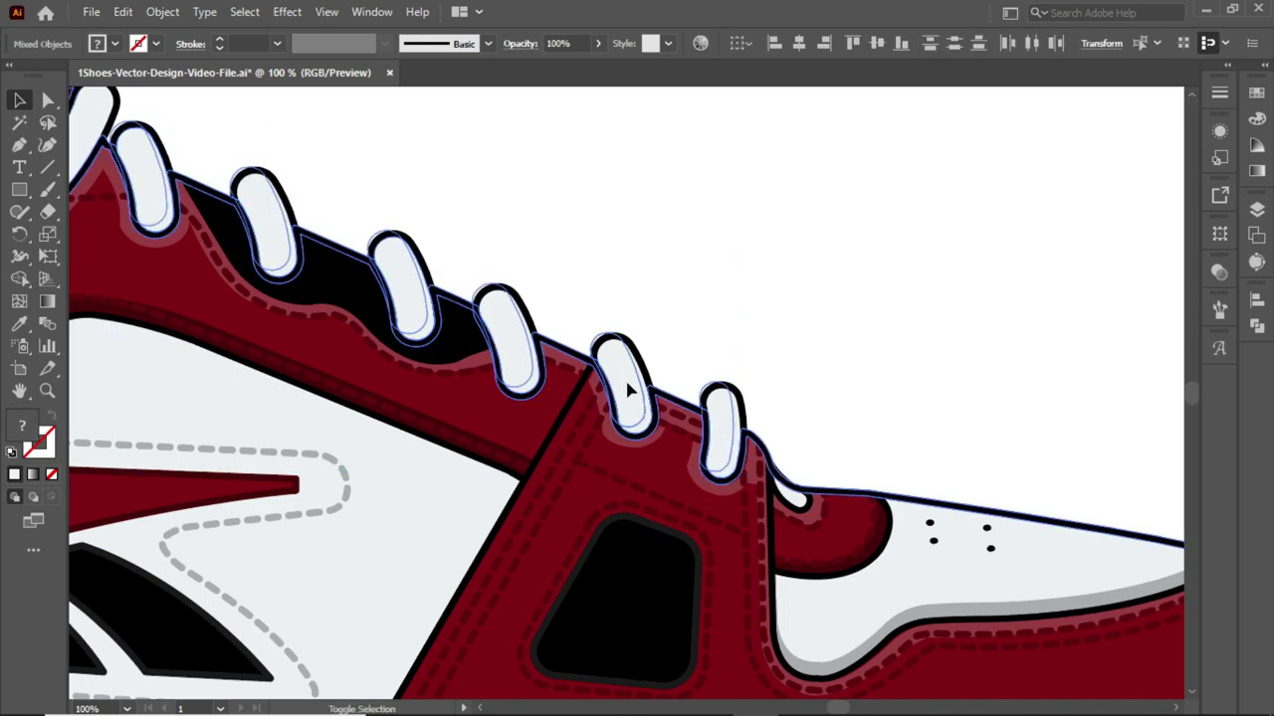
pyautogui.scroll(2, 424, 344)
pyautogui.scroll(2, 425, 344)
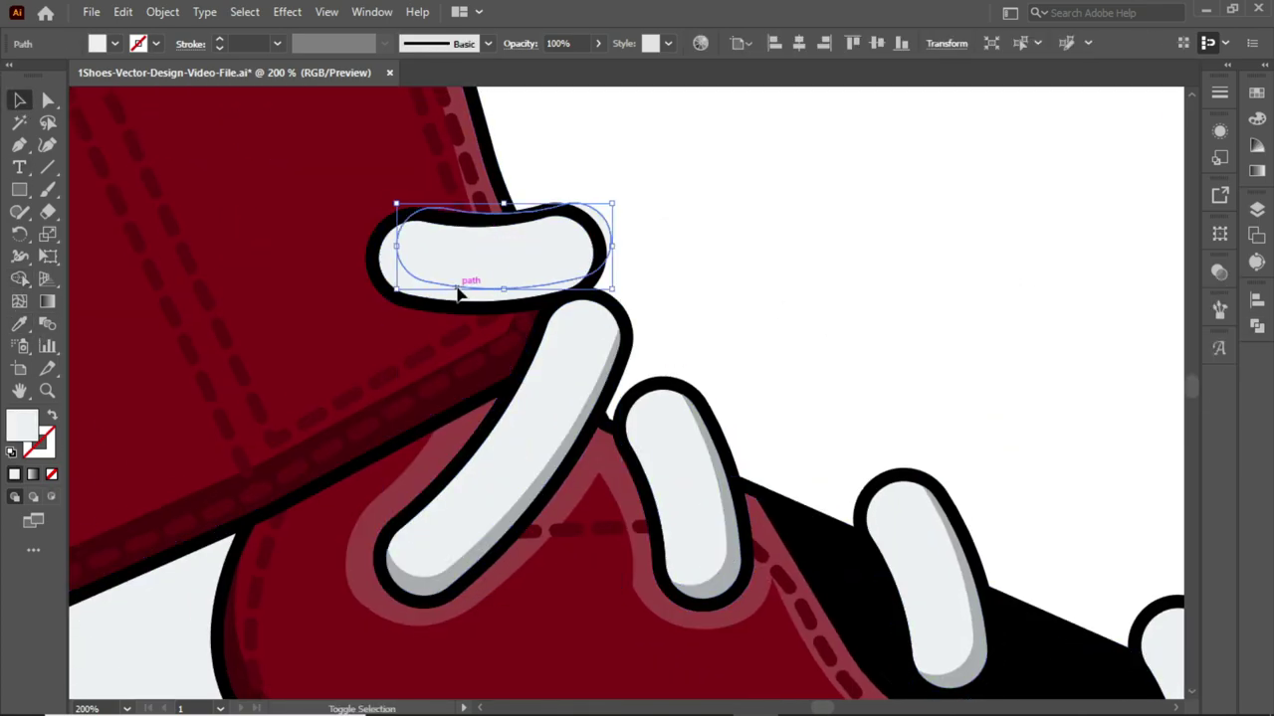
pyautogui.moveTo(458, 291); pyautogui.dragTo(393, 270)
pyautogui.click(898, 237)
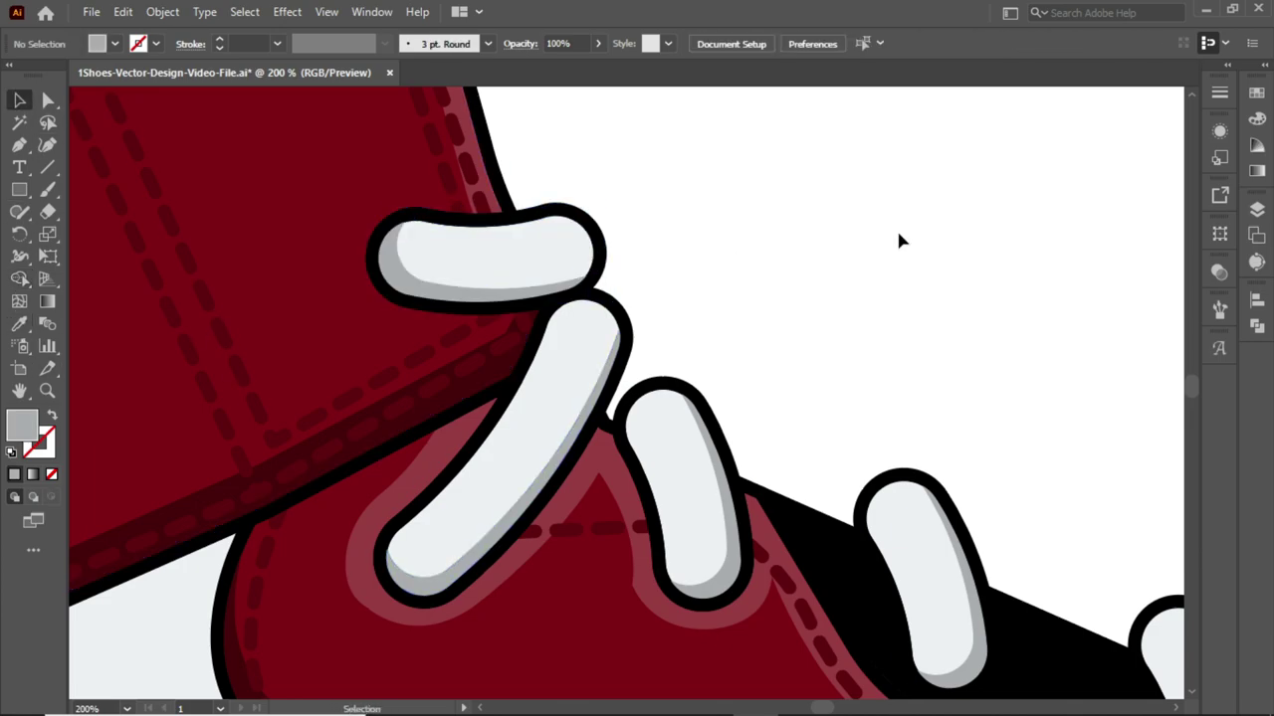
pyautogui.hotkey('ctrl', '0')
pyautogui.press('v')
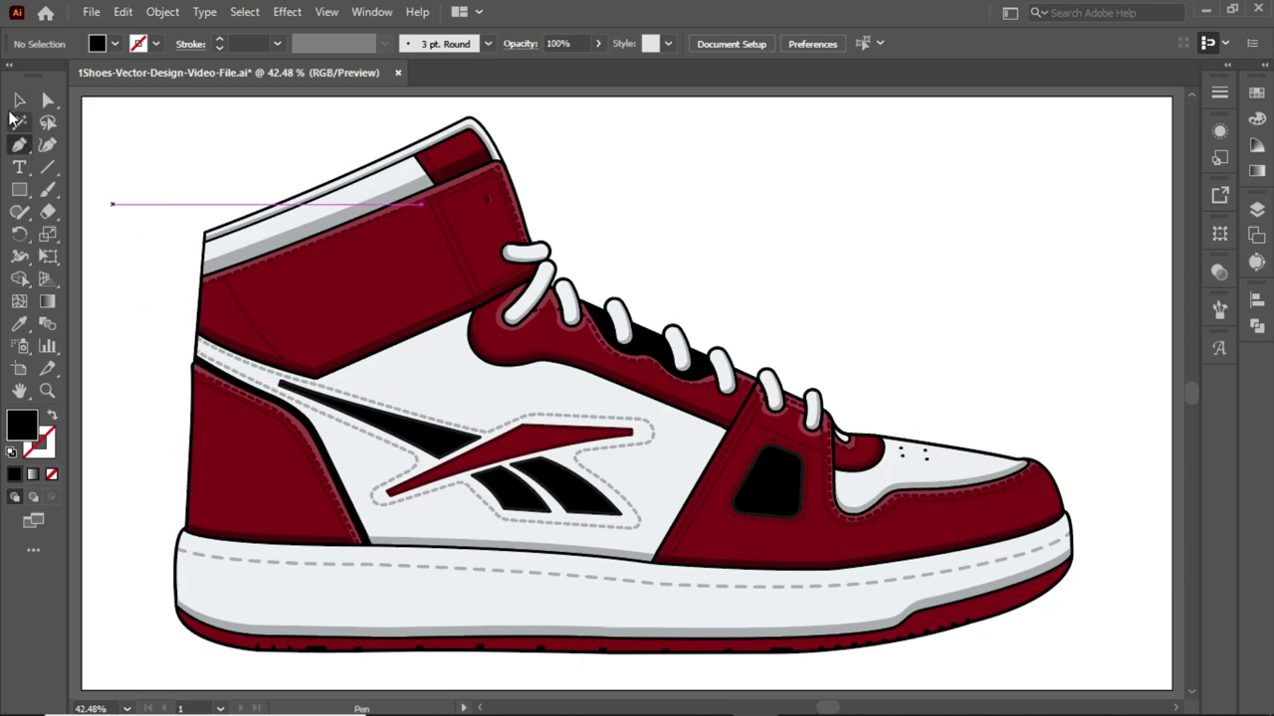
# - Merge the heel's back-edge sliver and the white sole into the grey band with Shape Builder
pyautogui.click(227, 448)
pyautogui.hotkey('ctrl', '1')
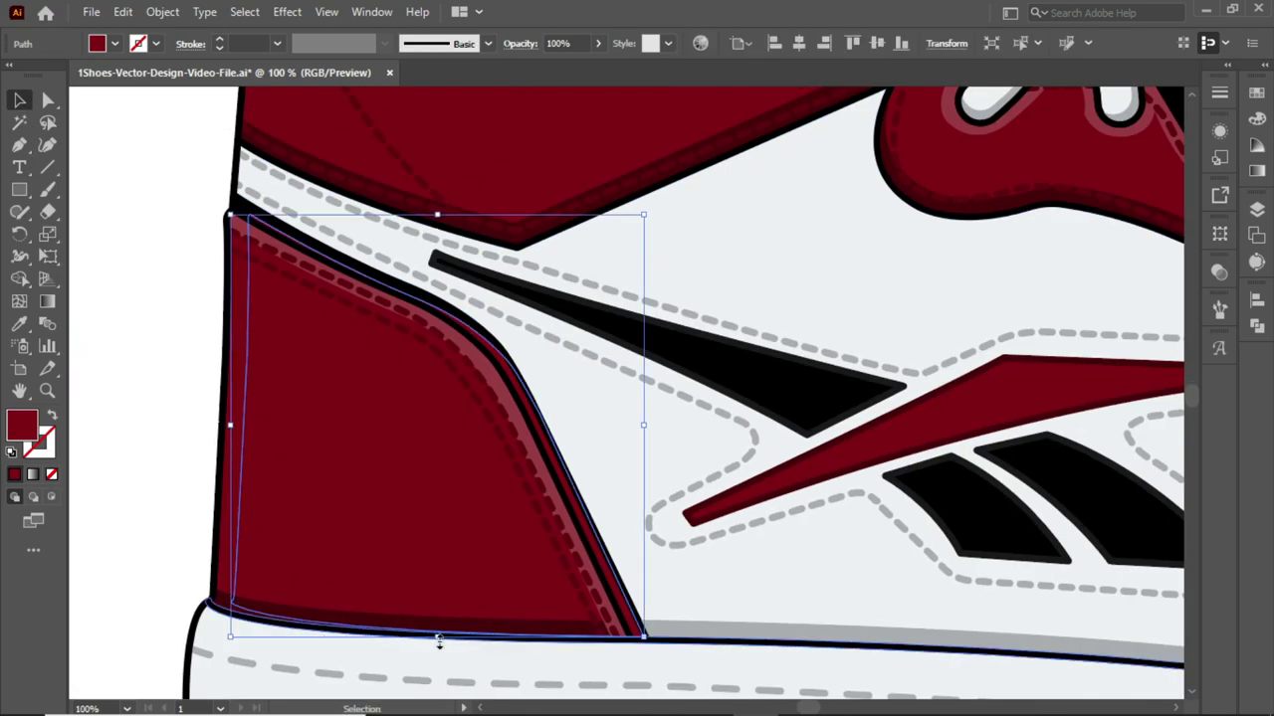
pyautogui.click(216, 333)
pyautogui.click(261, 415)
pyautogui.click(224, 407)
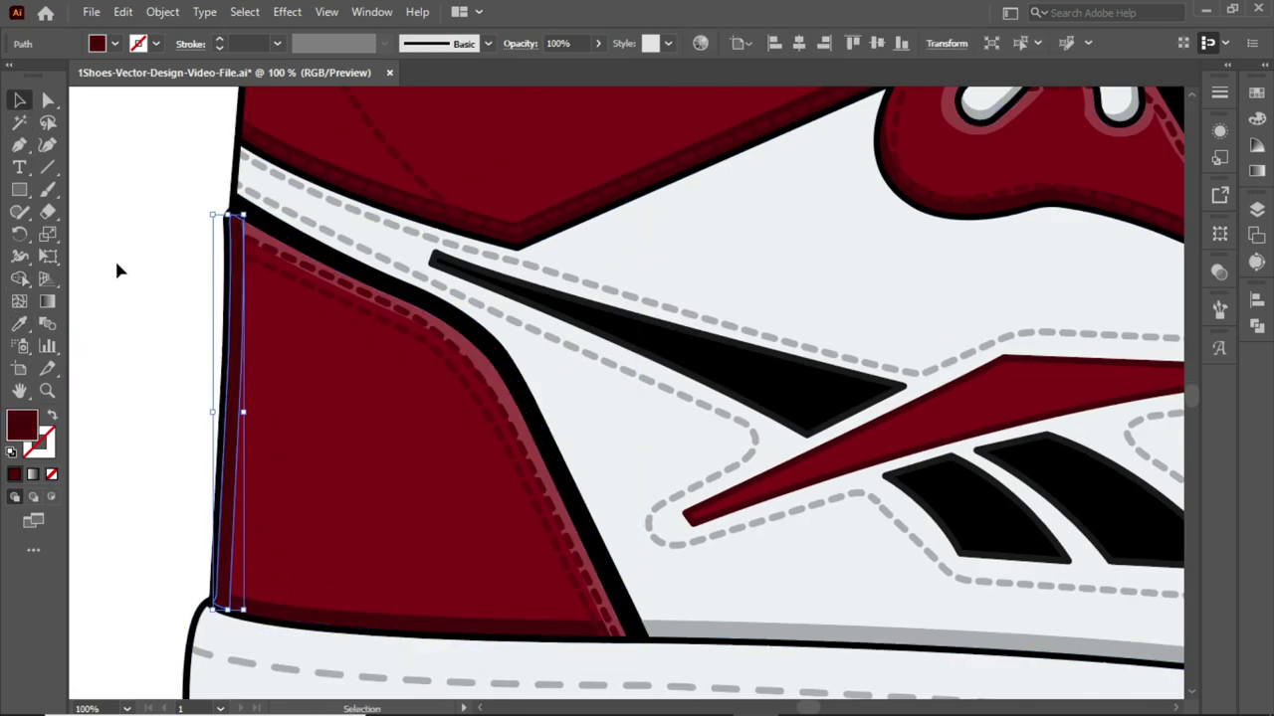
pyautogui.scroll(-4, 119, 249)
pyautogui.keyDown('shift'); pyautogui.click(213, 515); pyautogui.keyUp('shift')
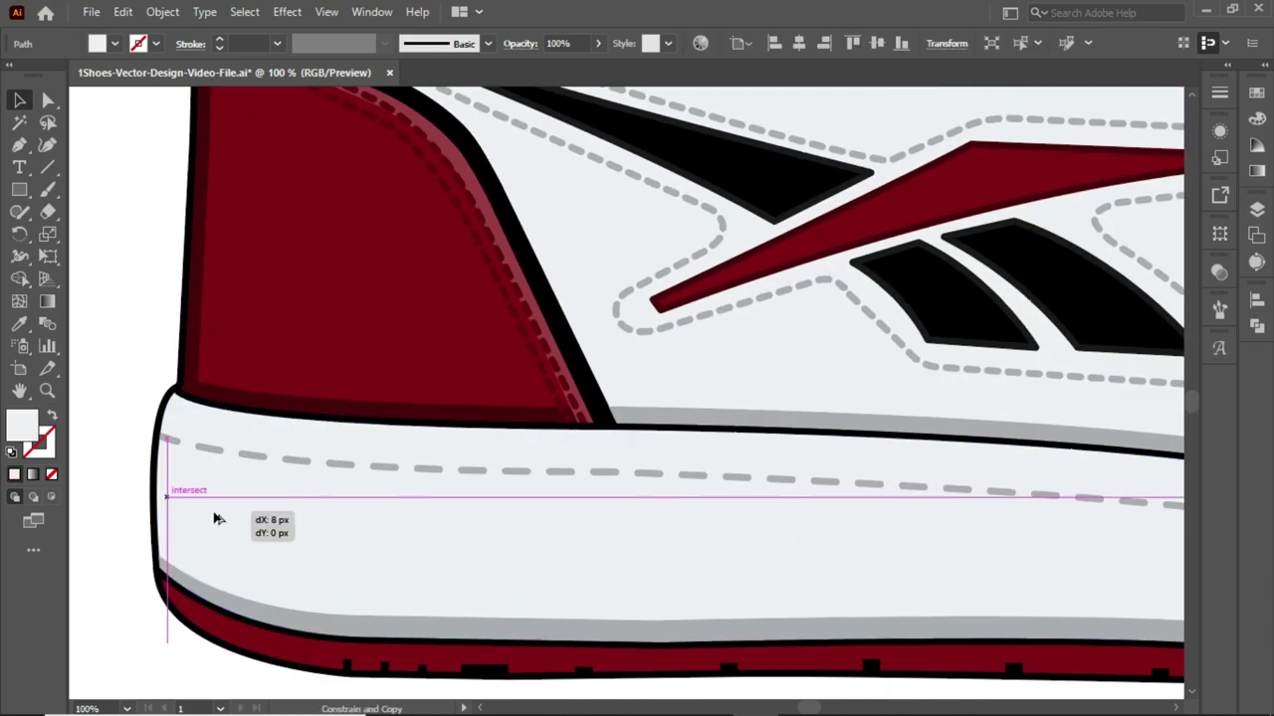
pyautogui.hotkey('shift', 'm')
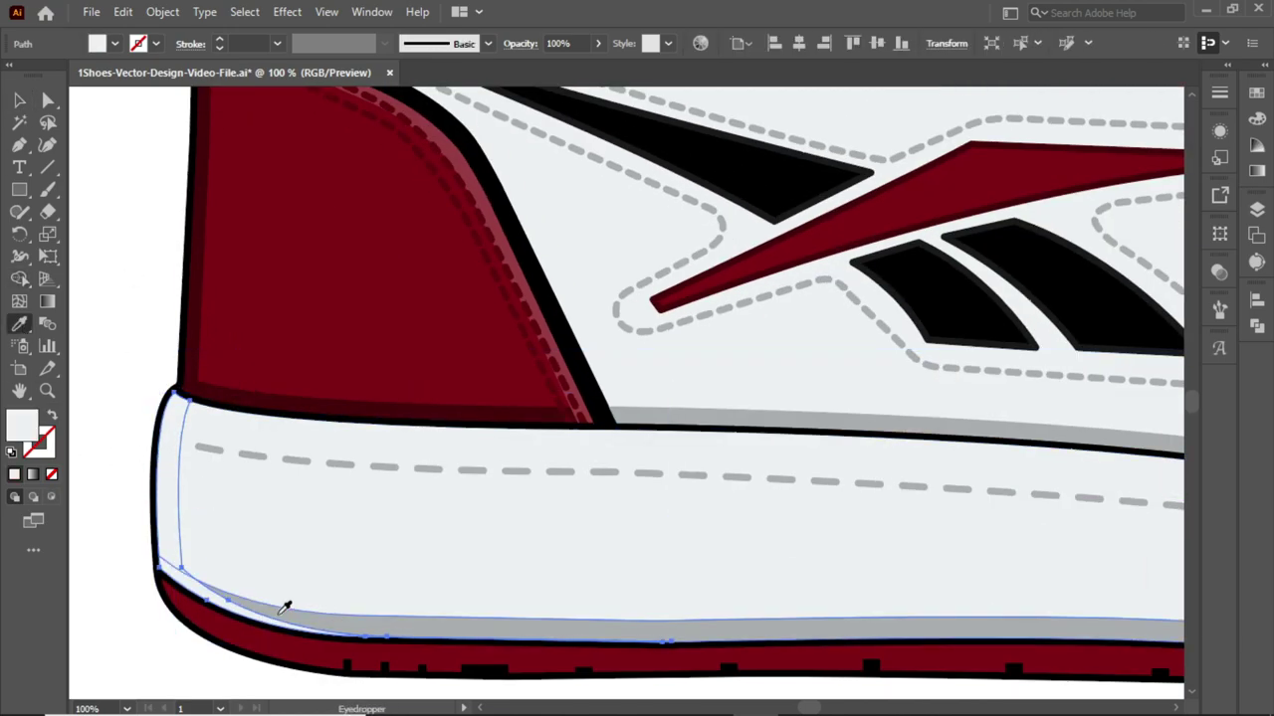
pyautogui.moveTo(284, 612); pyautogui.dragTo(171, 477)
# - Review the merged shading across the whole shoe, then zoom in on the sole's bottom edge
pyautogui.click(122, 257)
pyautogui.hotkey('ctrl', '0')
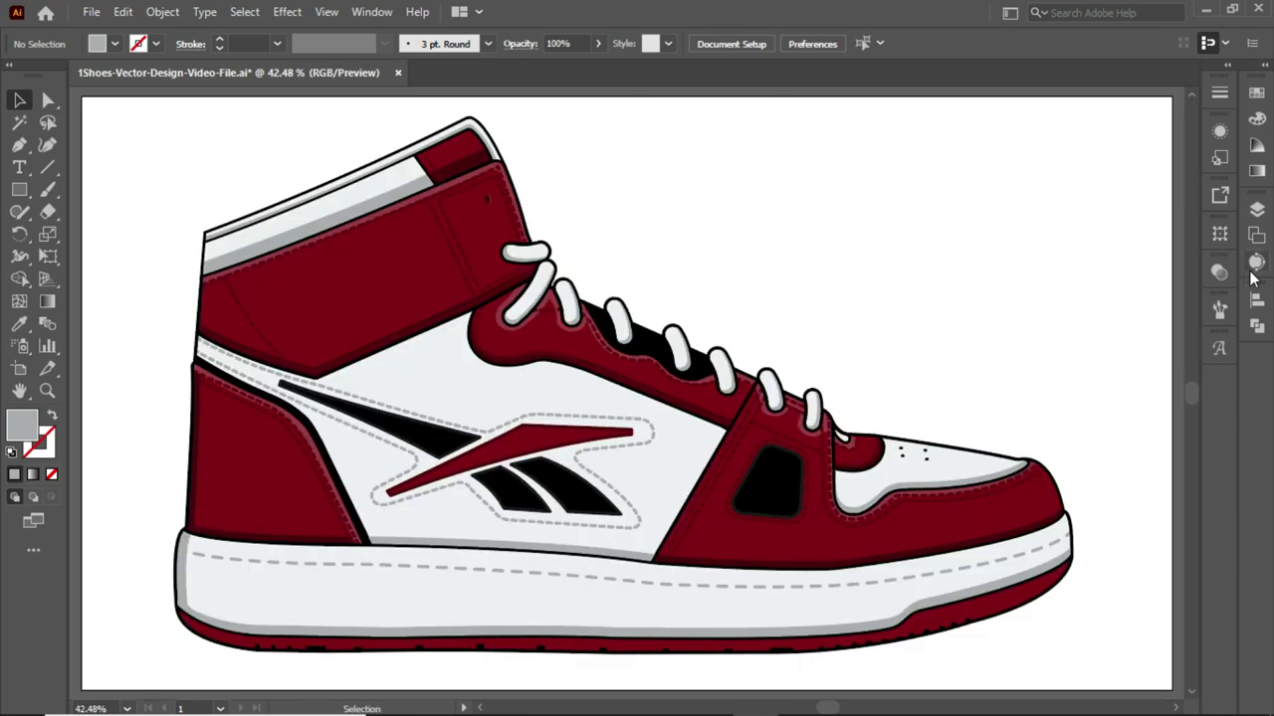
pyautogui.hotkey('ctrl', 'a')
pyautogui.hotkey('ctrl', 'shift', 'a')
pyautogui.hotkey('ctrl', '+')
pyautogui.hotkey('ctrl', '+')
pyautogui.hotkey('ctrl', '+')
pyautogui.scroll(-5, 414, 551)
# - Round the top corners of the first small black notch on the outsole
pyautogui.hotkey('ctrl', '+')
pyautogui.press('a')
pyautogui.click(348, 452)
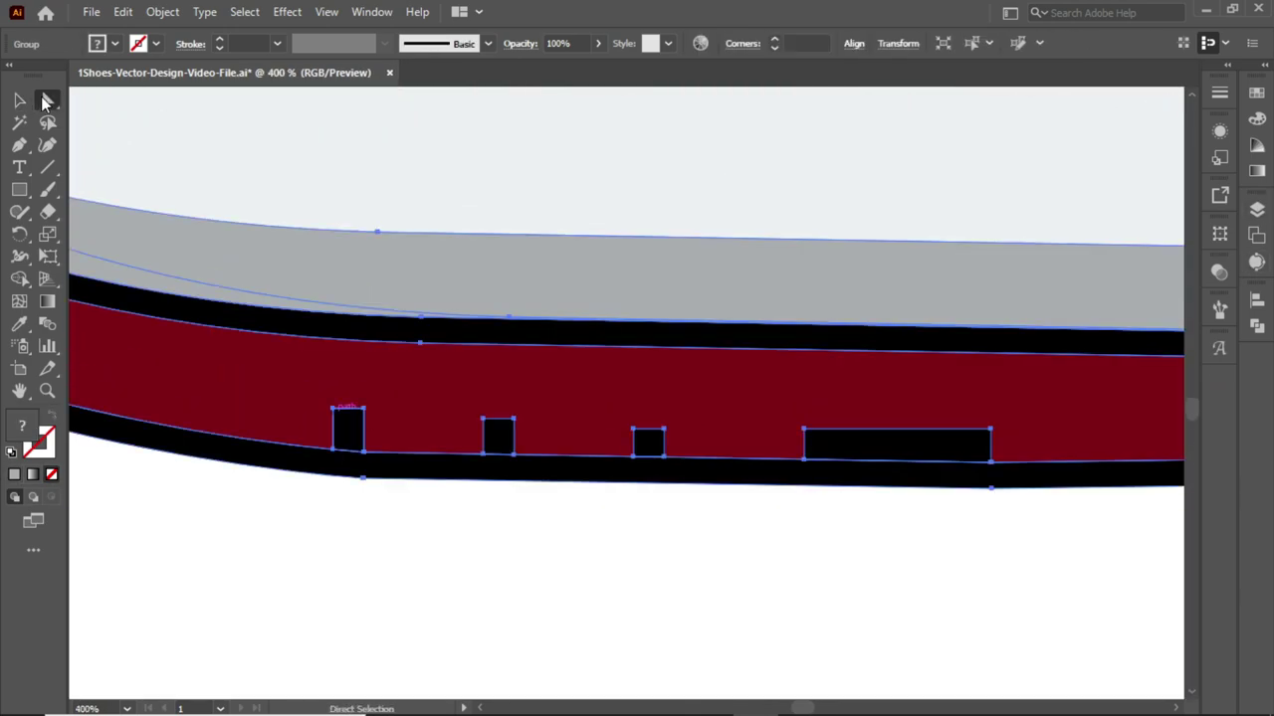
pyautogui.moveTo(356, 427); pyautogui.dragTo(367, 414)
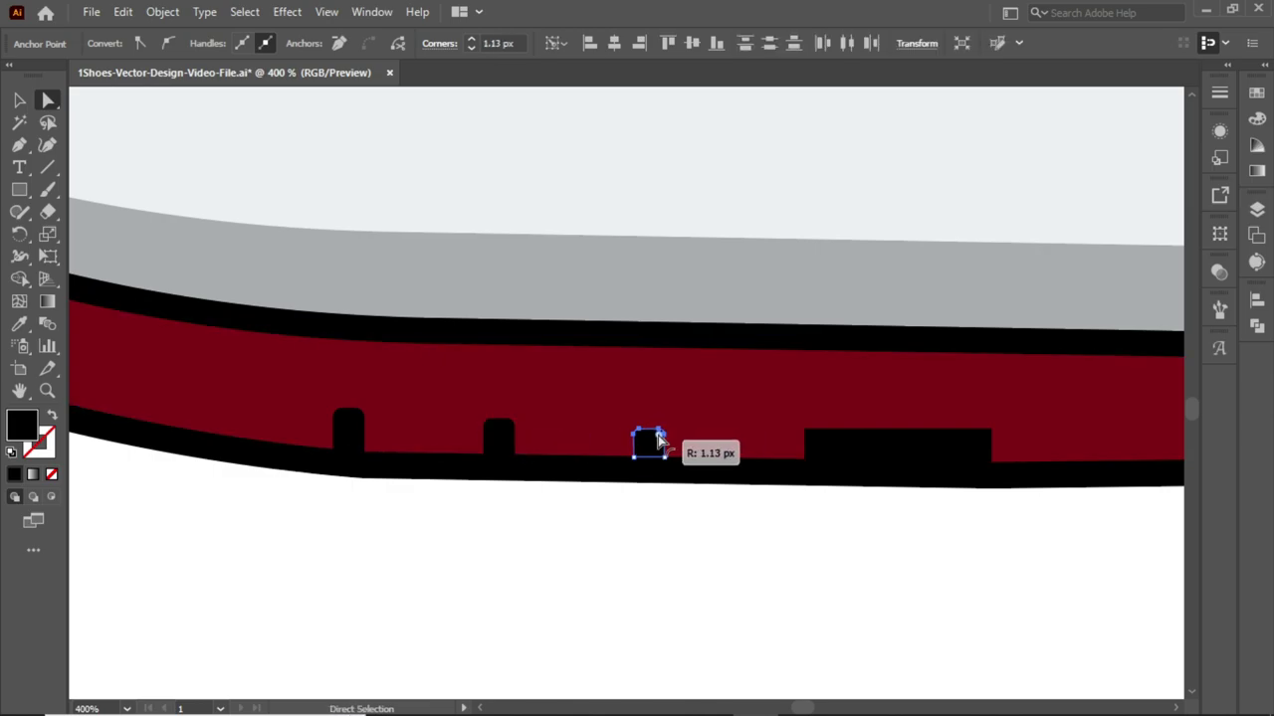
pyautogui.hscroll(5, 658, 439)
pyautogui.click(463, 527)
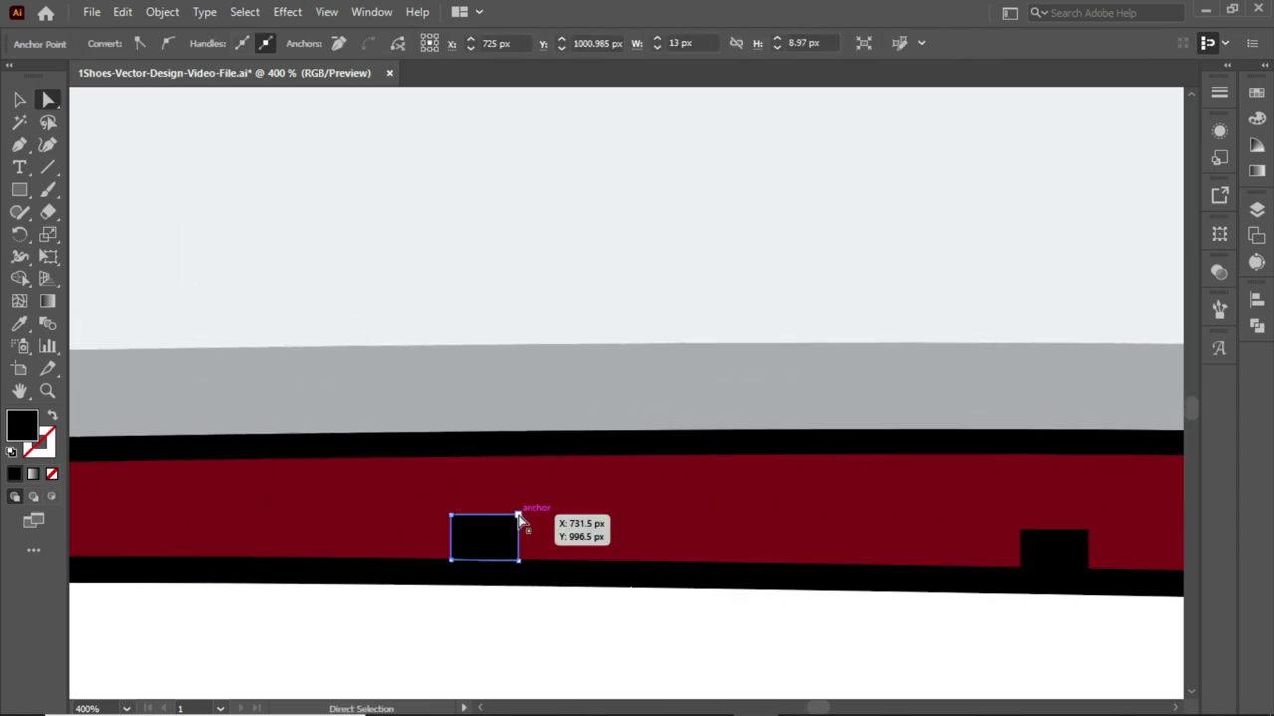
pyautogui.hotkey('ctrl', 'shift', 'a')
pyautogui.hscroll(2, 546, 561)
# - Round the top corners of the remaining notches along the curved outsole
pyautogui.click(802, 560)
pyautogui.hscroll(2, 716, 580)
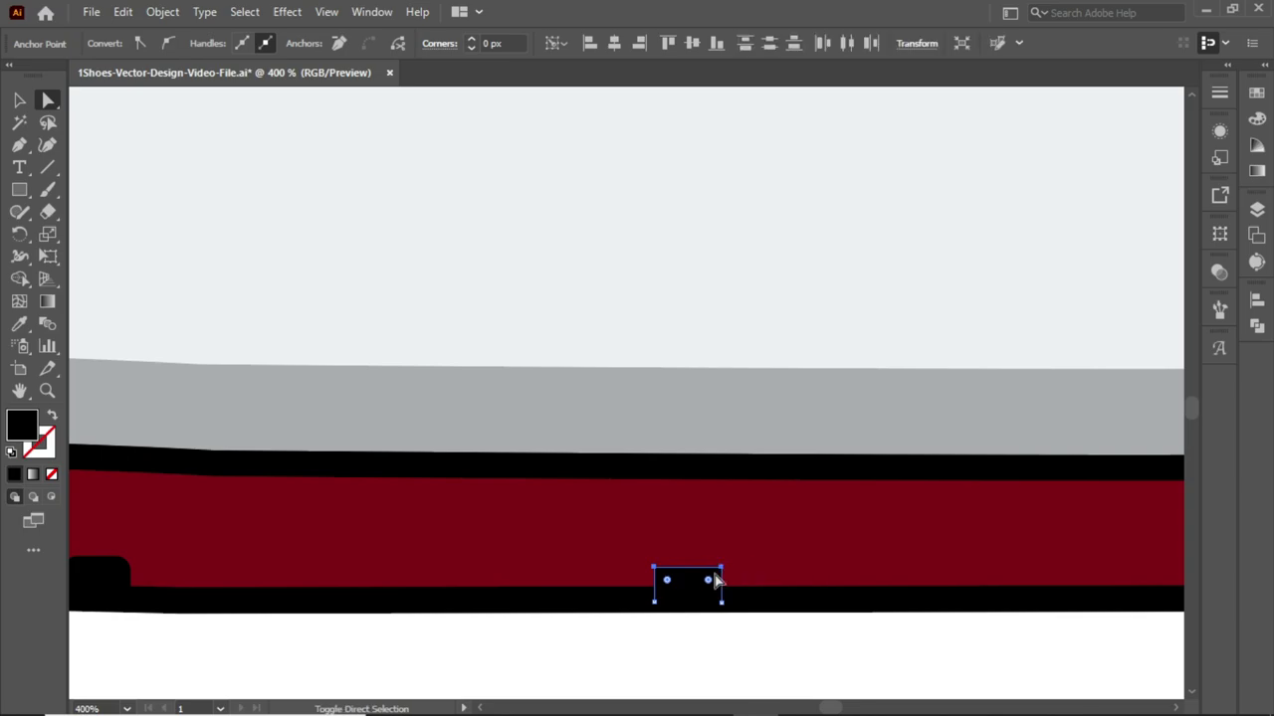
pyautogui.hscroll(-2, 716, 580)
pyautogui.hotkey('ctrl', 'shift', 'a')
pyautogui.hscroll(5, 731, 597)
pyautogui.click(730, 595)
pyautogui.hscroll(3, 886, 623)
pyautogui.click(671, 597)
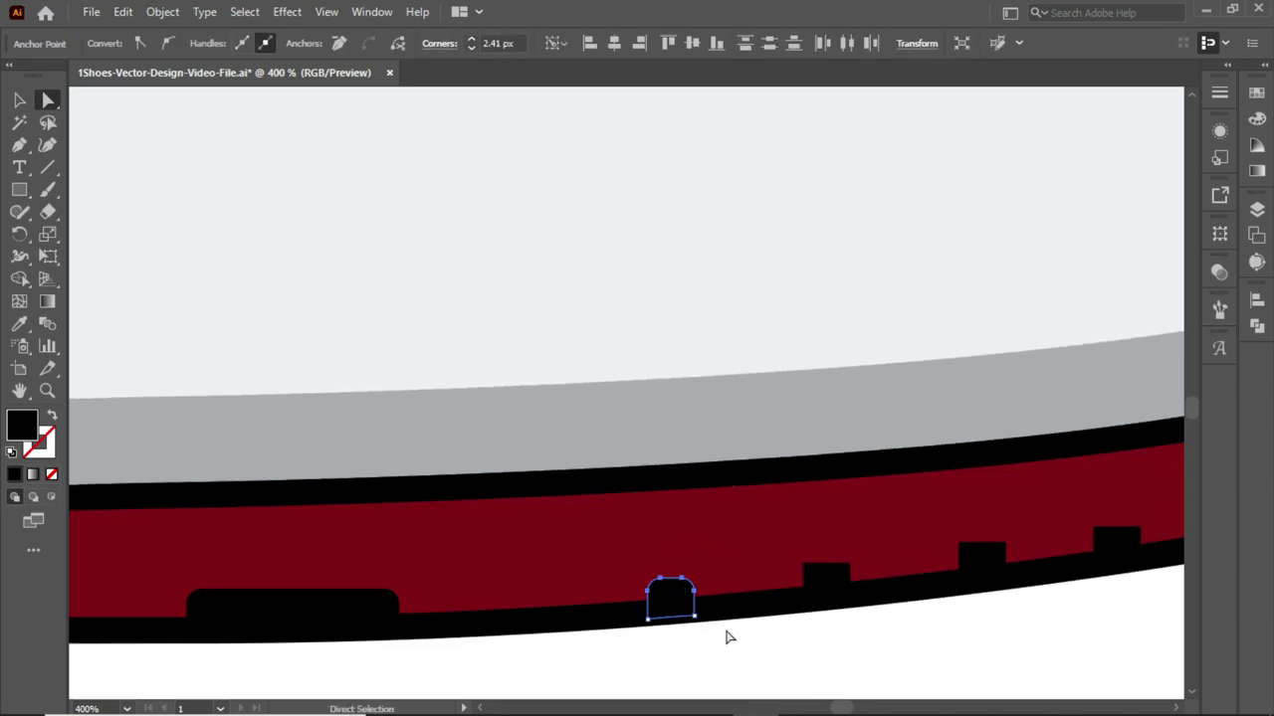
pyautogui.hscroll(3, 728, 637)
pyautogui.hscroll(3, 818, 582)
pyautogui.scroll(1, 697, 597)
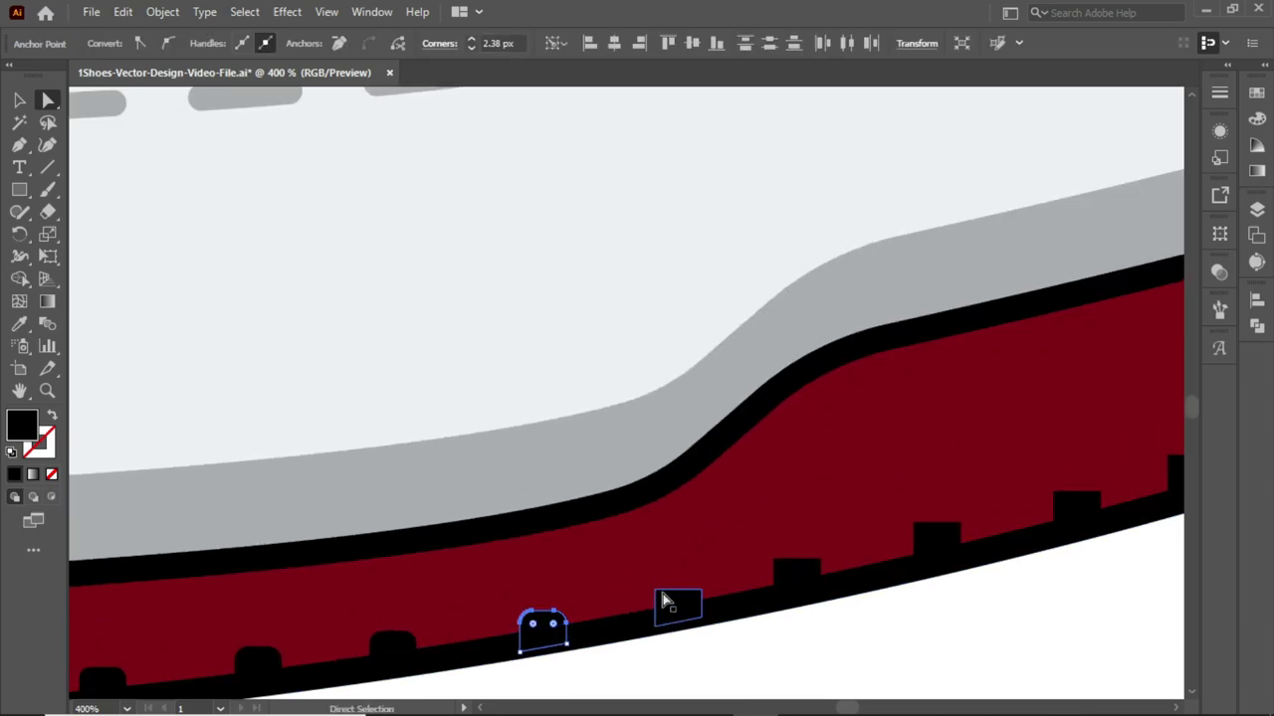
pyautogui.click(808, 567)
pyautogui.hscroll(3, 808, 567)
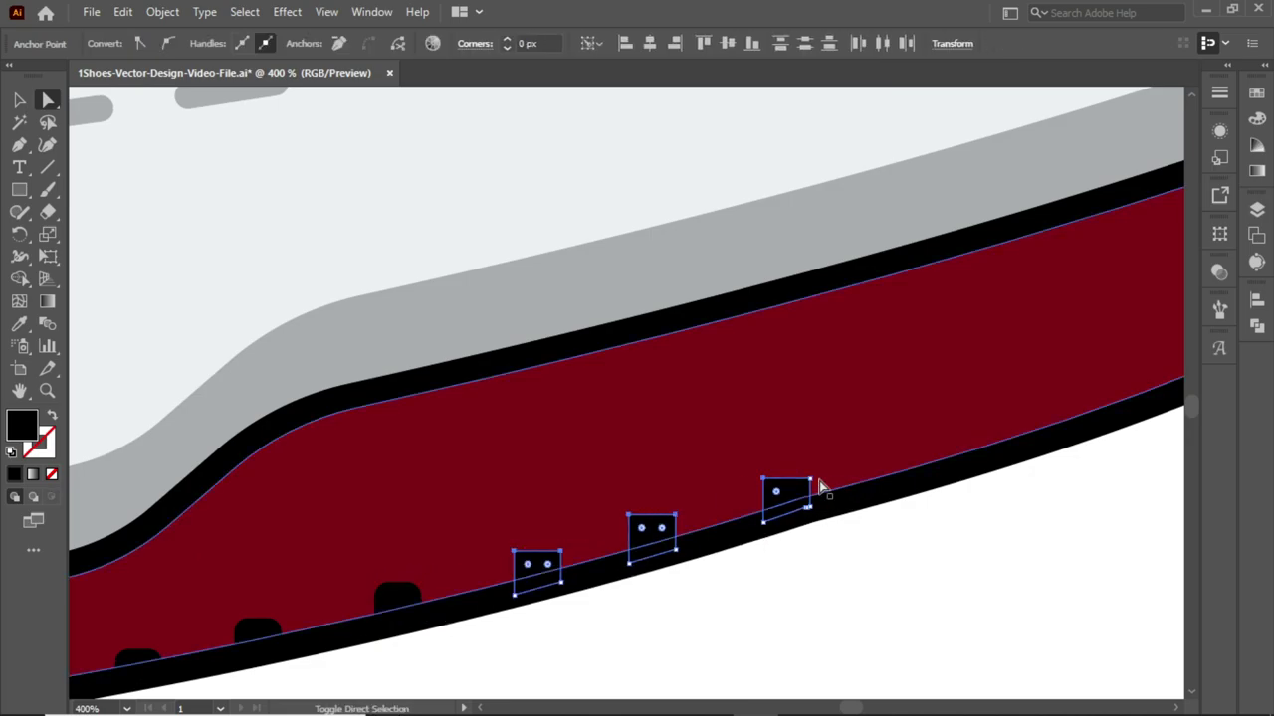
pyautogui.press('v')
pyautogui.hotkey('ctrl', 'shift', 'a')
pyautogui.hotkey('ctrl', '0')
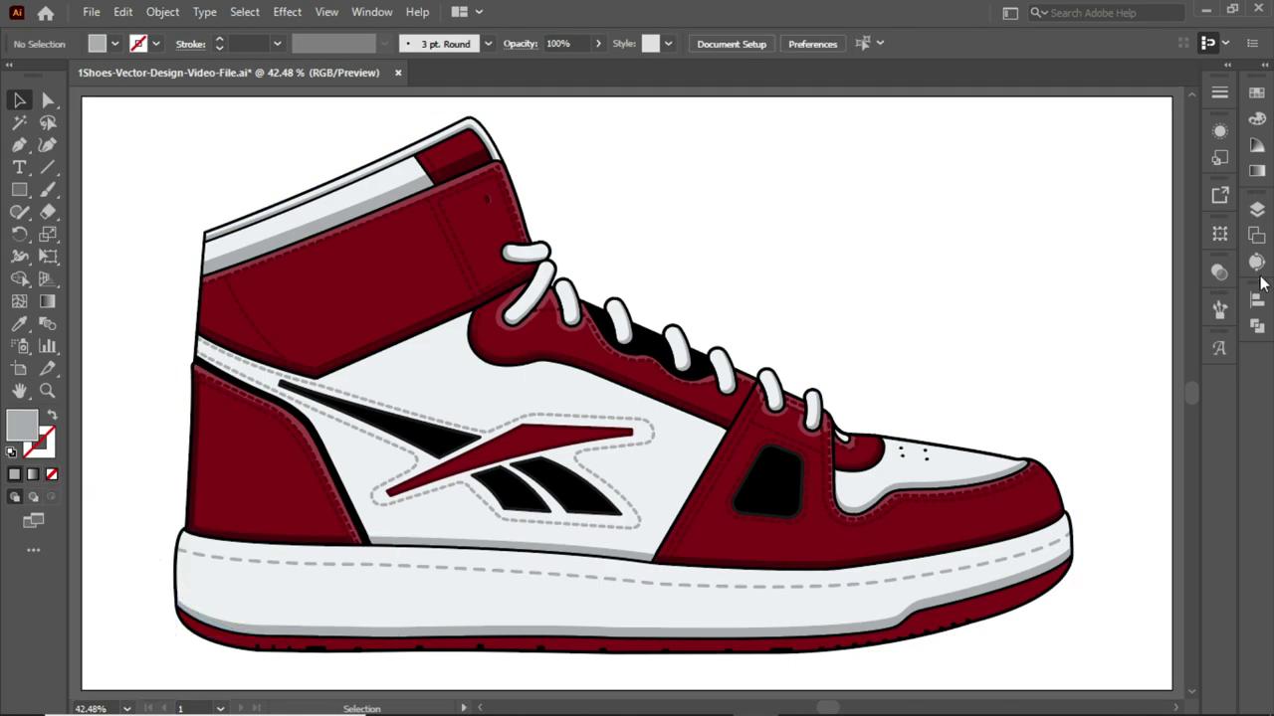
# - Rotate the white Reebok logo on the collar to match the collar's slant
pyautogui.click(1256, 209)
pyautogui.rightClick(389, 279)
pyautogui.moveTo(435, 256); pyautogui.dragTo(423, 231)
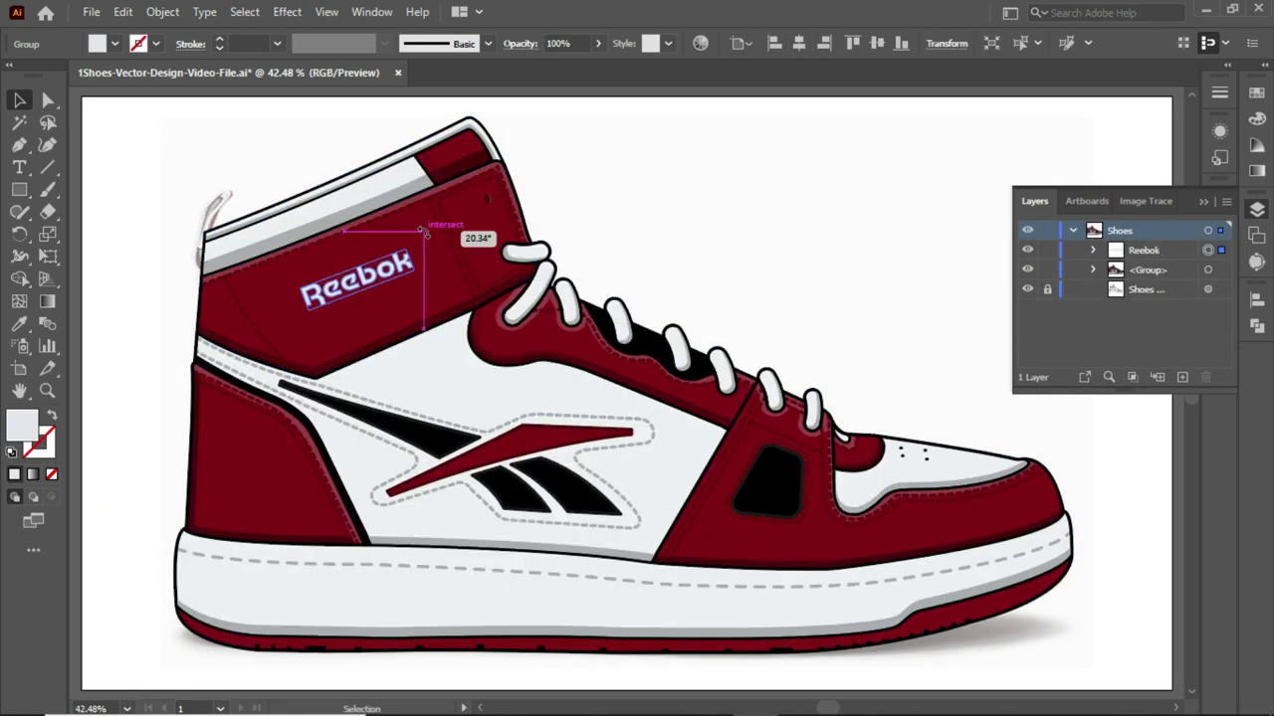
pyautogui.click(558, 236)
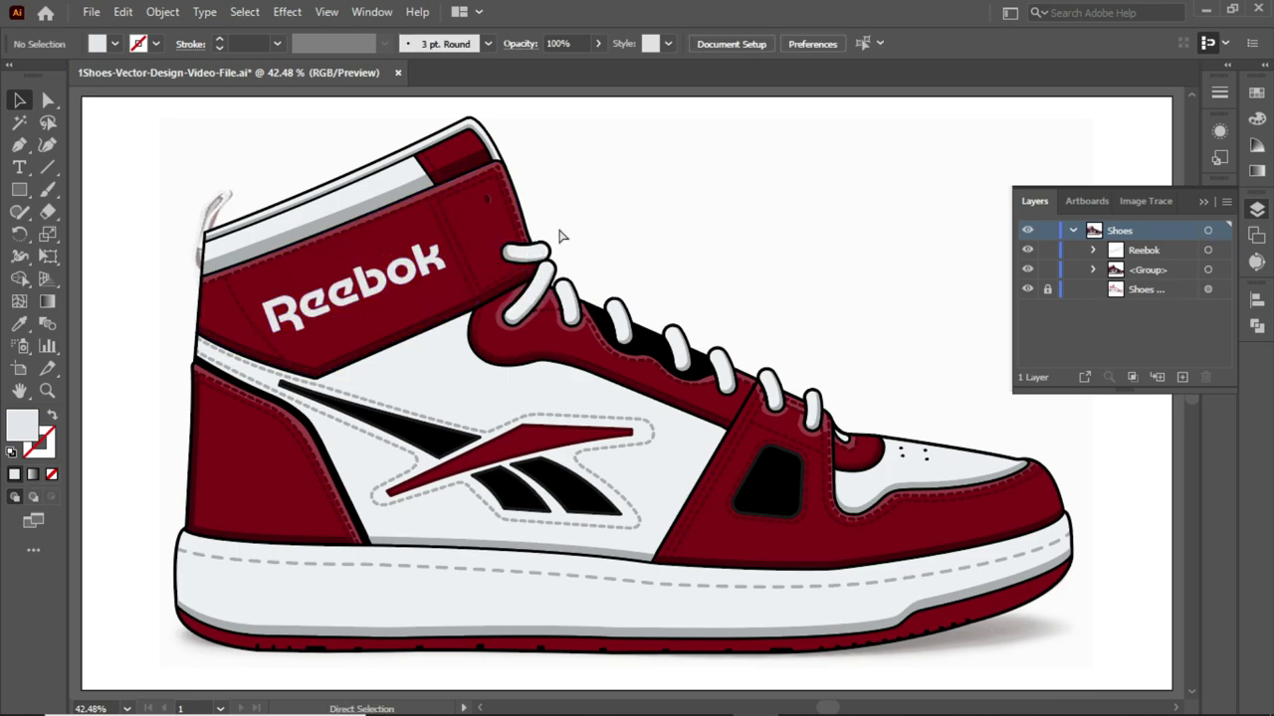
pyautogui.hotkey('ctrl', '1')
# - Apply a -1 px Offset Path to the Reebok logo letters
pyautogui.moveTo(597, 279); pyautogui.dragTo(648, 285)
pyautogui.click(162, 10)
pyautogui.click(506, 523)
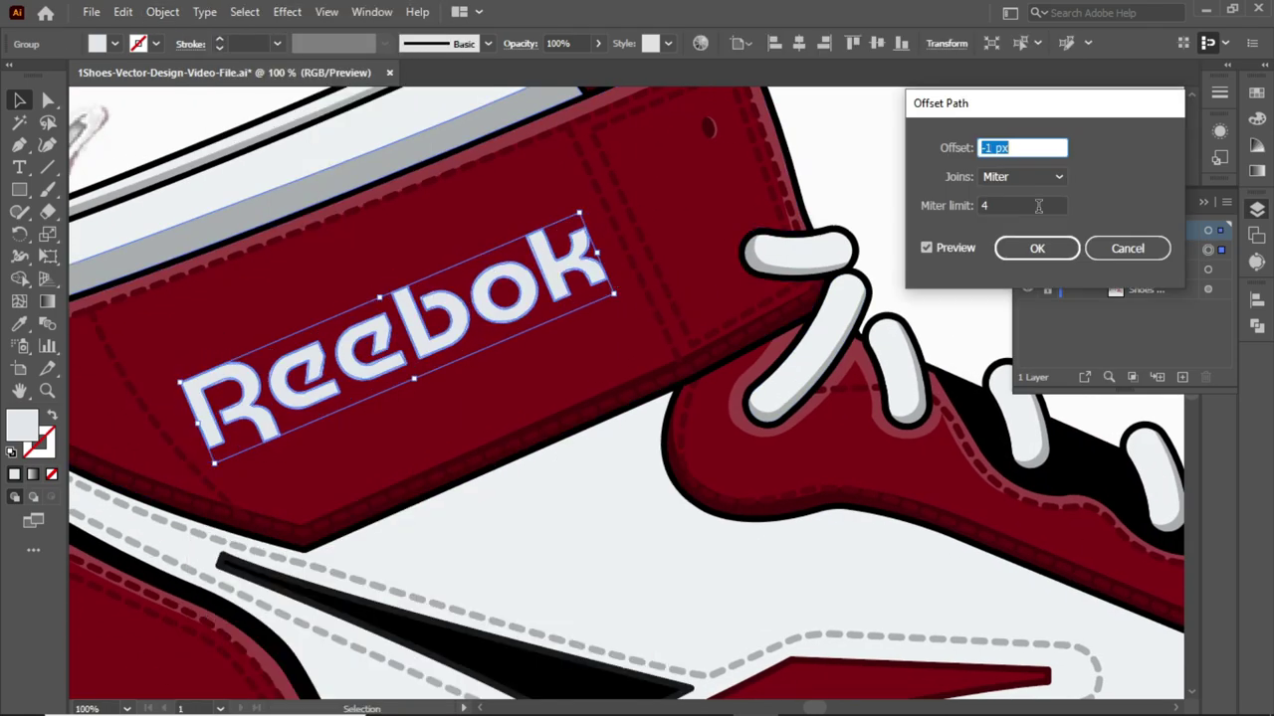
pyautogui.click(1038, 248)
pyautogui.hotkey('ctrl', 'shift', 'a')
pyautogui.click(1044, 201)
pyautogui.hotkey('ctrl', '0')
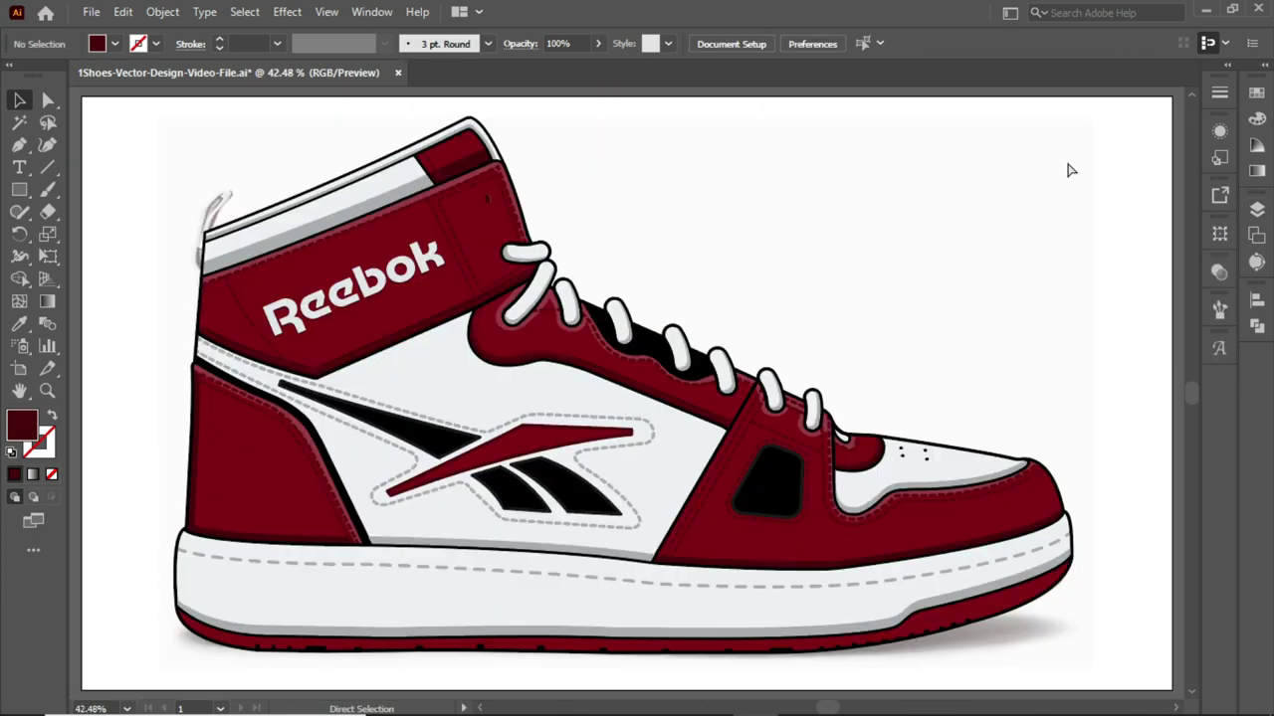
pyautogui.click(18, 145)
pyautogui.hotkey('ctrl', '1')
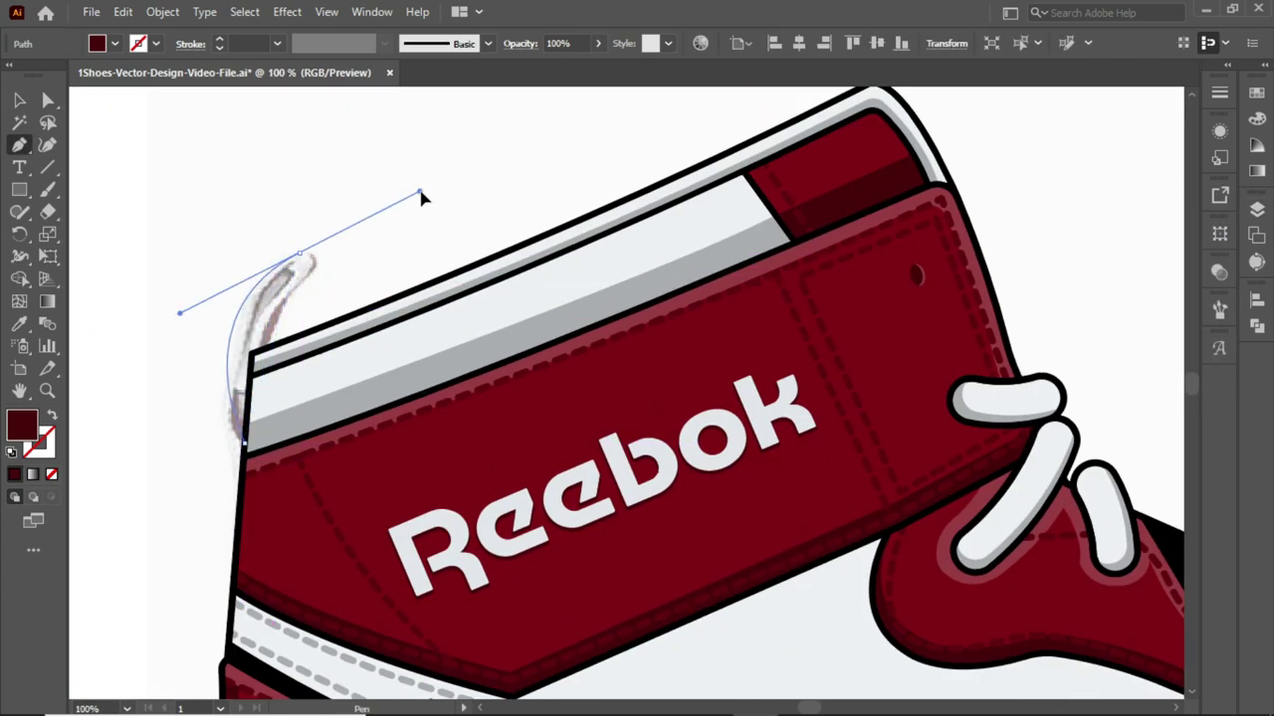
# - Draw the curved pull-tab shape at the top of the heel with the Pen tool
pyautogui.moveTo(314, 257); pyautogui.dragTo(351, 275)
pyautogui.click(53, 415)
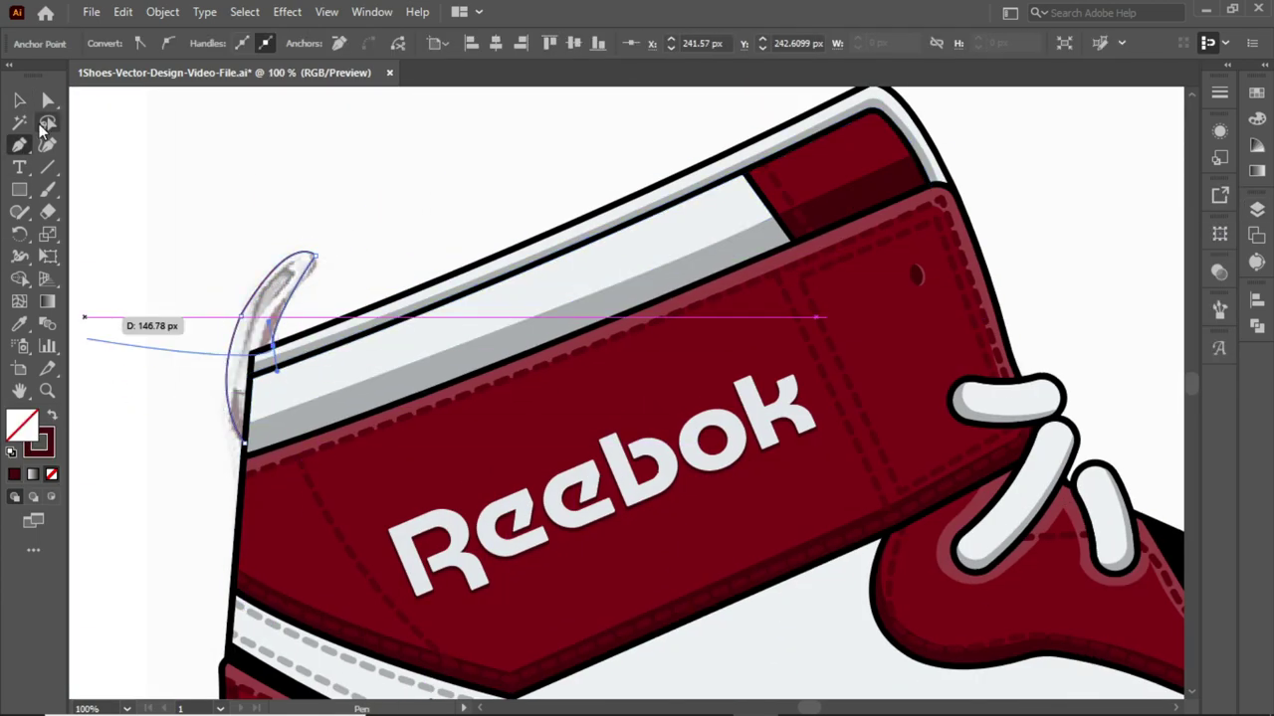
pyautogui.click(19, 101)
pyautogui.click(366, 236)
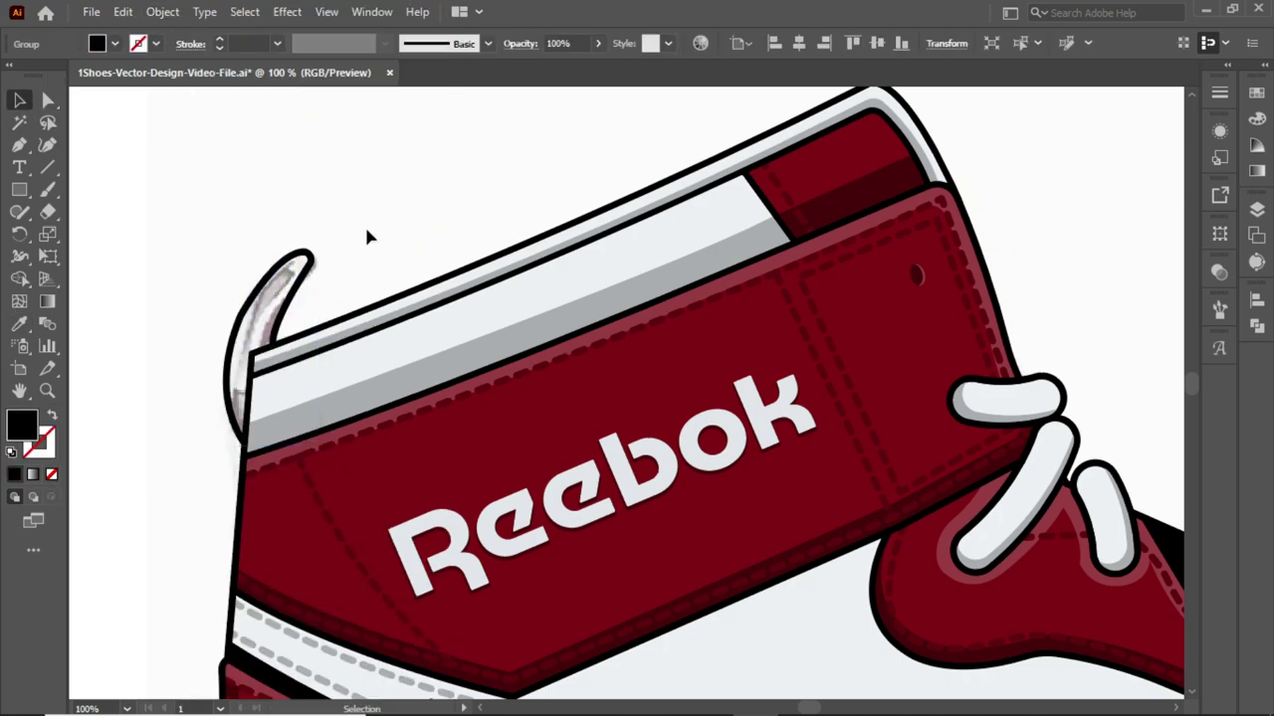
pyautogui.click(20, 144)
pyautogui.click(299, 241)
pyautogui.click(239, 314)
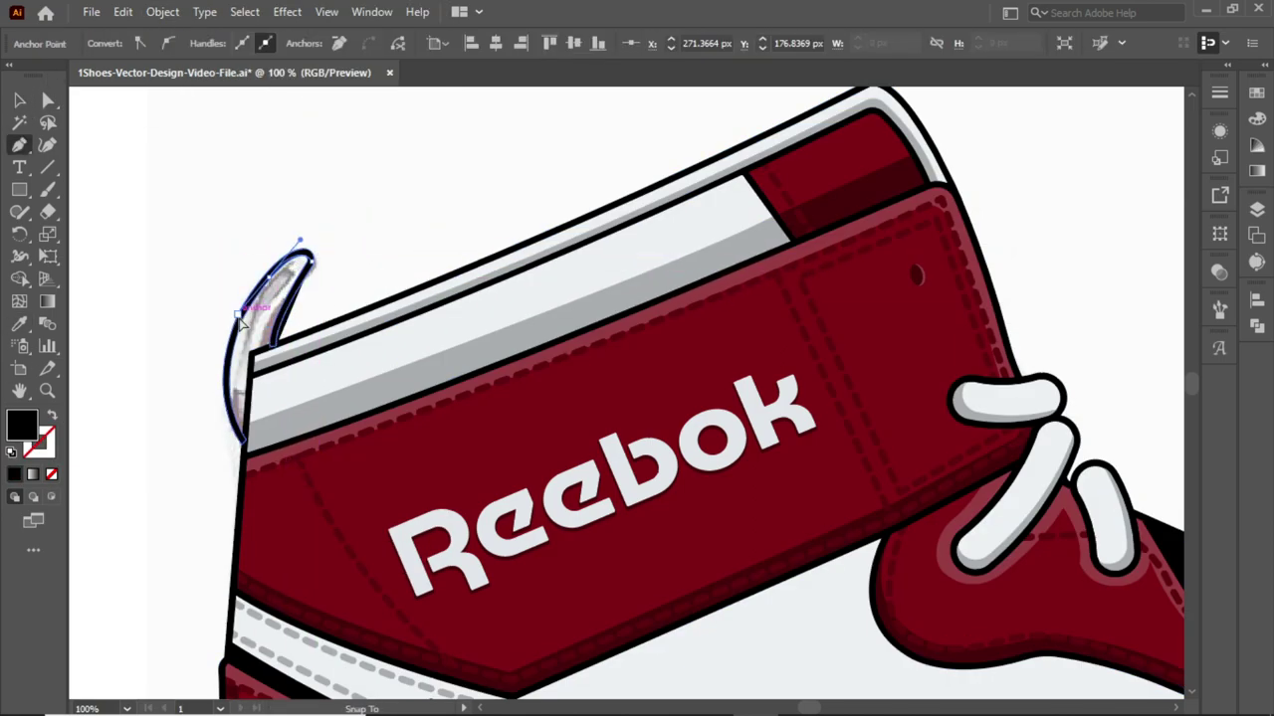
pyautogui.click(243, 445)
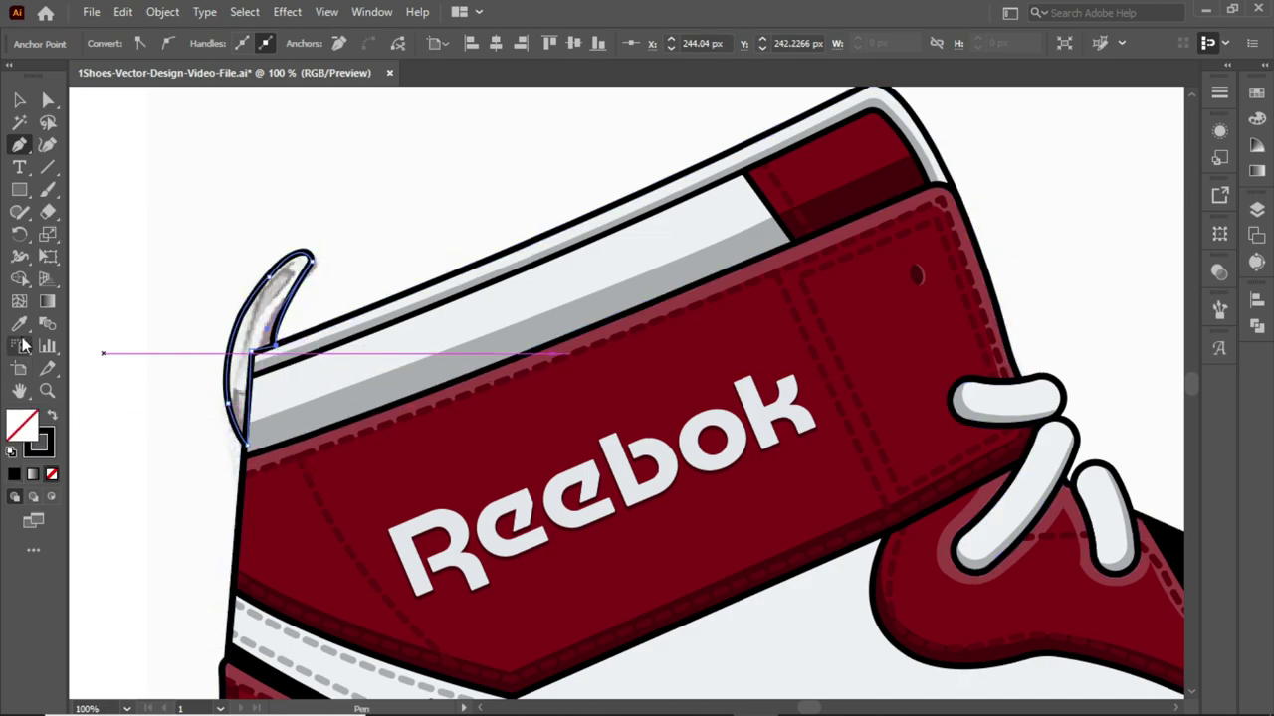
pyautogui.press('v')
pyautogui.click(186, 373)
pyautogui.click(244, 343)
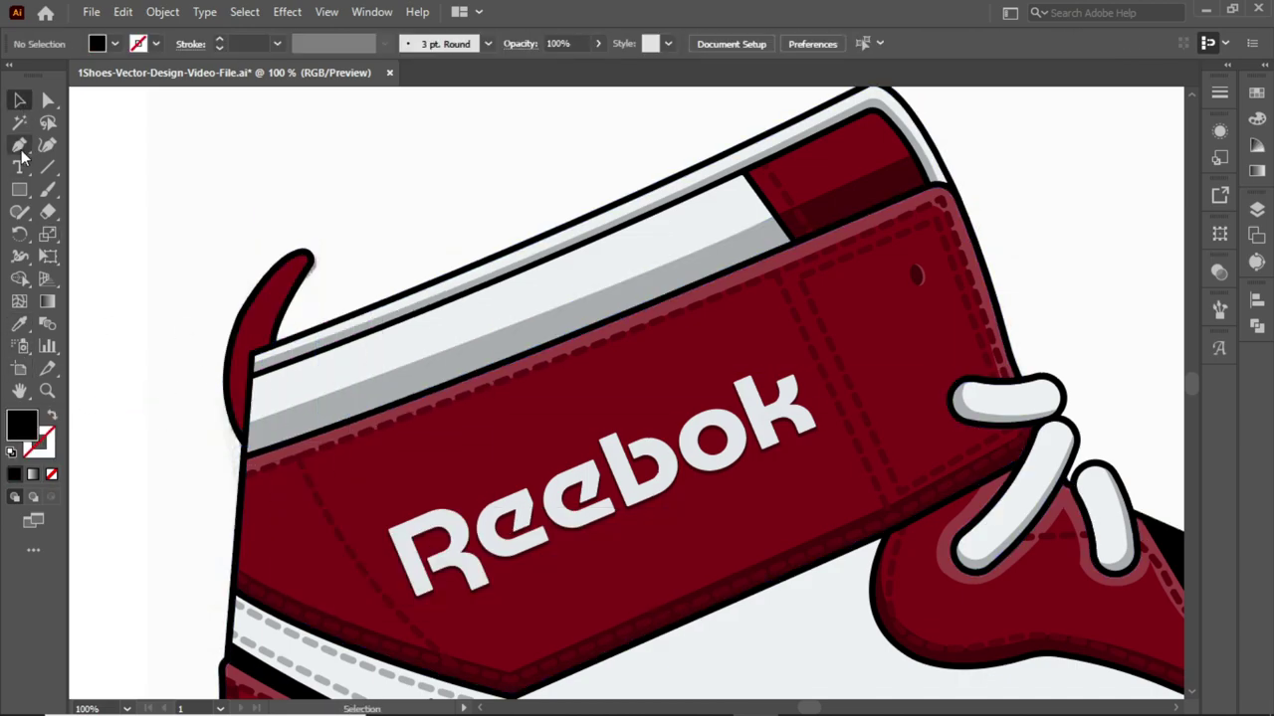
# - Add a curved highlight line inside the pull tab and expand it into a filled shape
pyautogui.press('p')
pyautogui.moveTo(250, 354); pyautogui.dragTo(257, 368)
pyautogui.press('v')
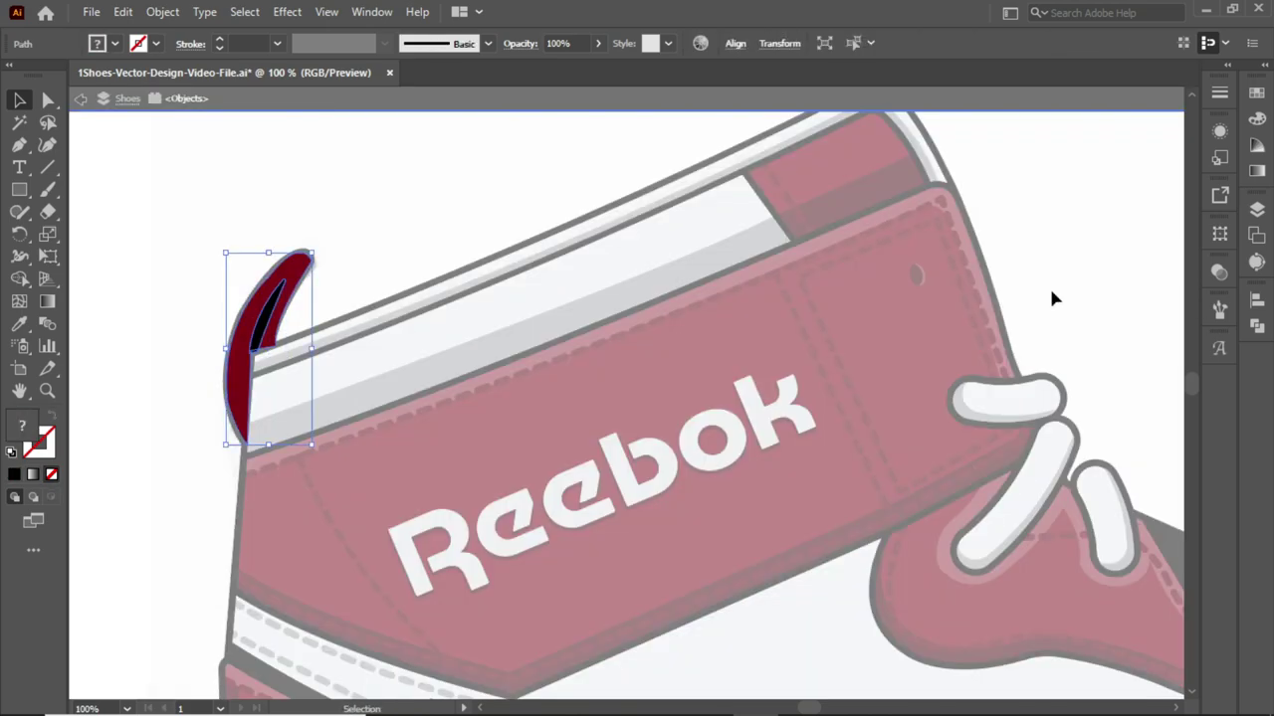
pyautogui.hotkey('shift', 'ctrl', 'F9')
pyautogui.click(269, 299)
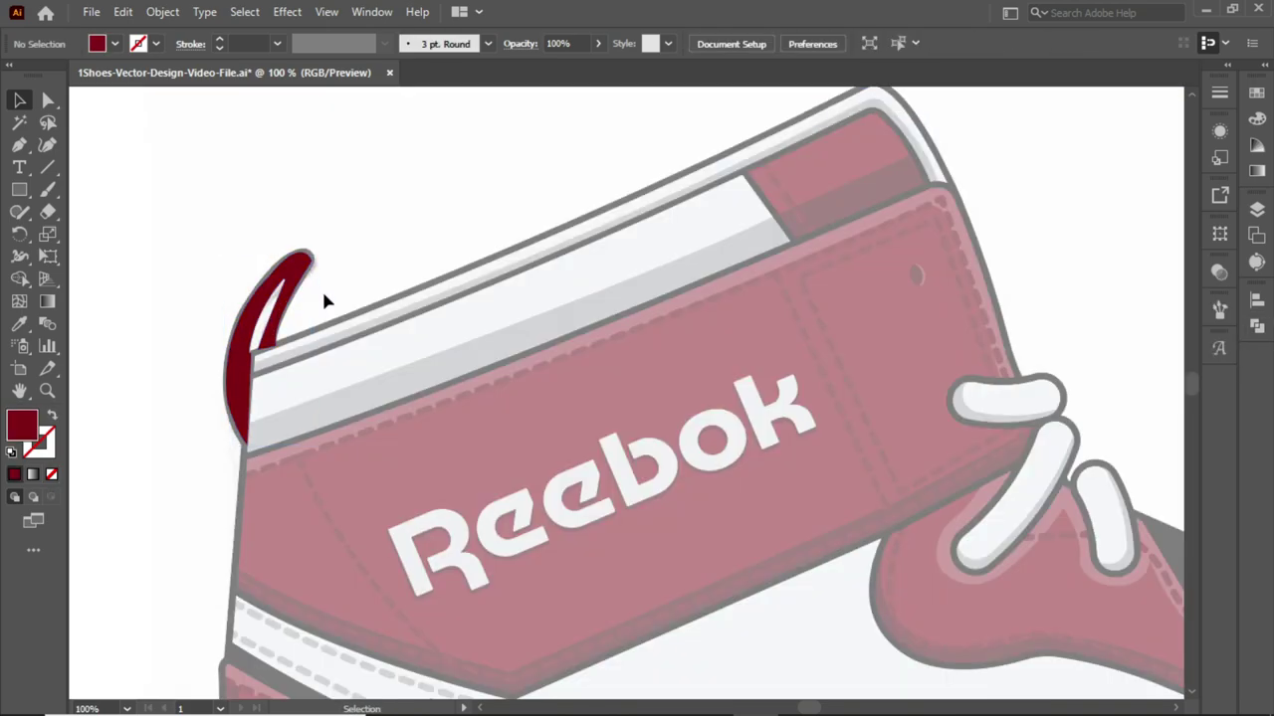
pyautogui.click(162, 11)
pyautogui.click(189, 239)
pyautogui.click(185, 421)
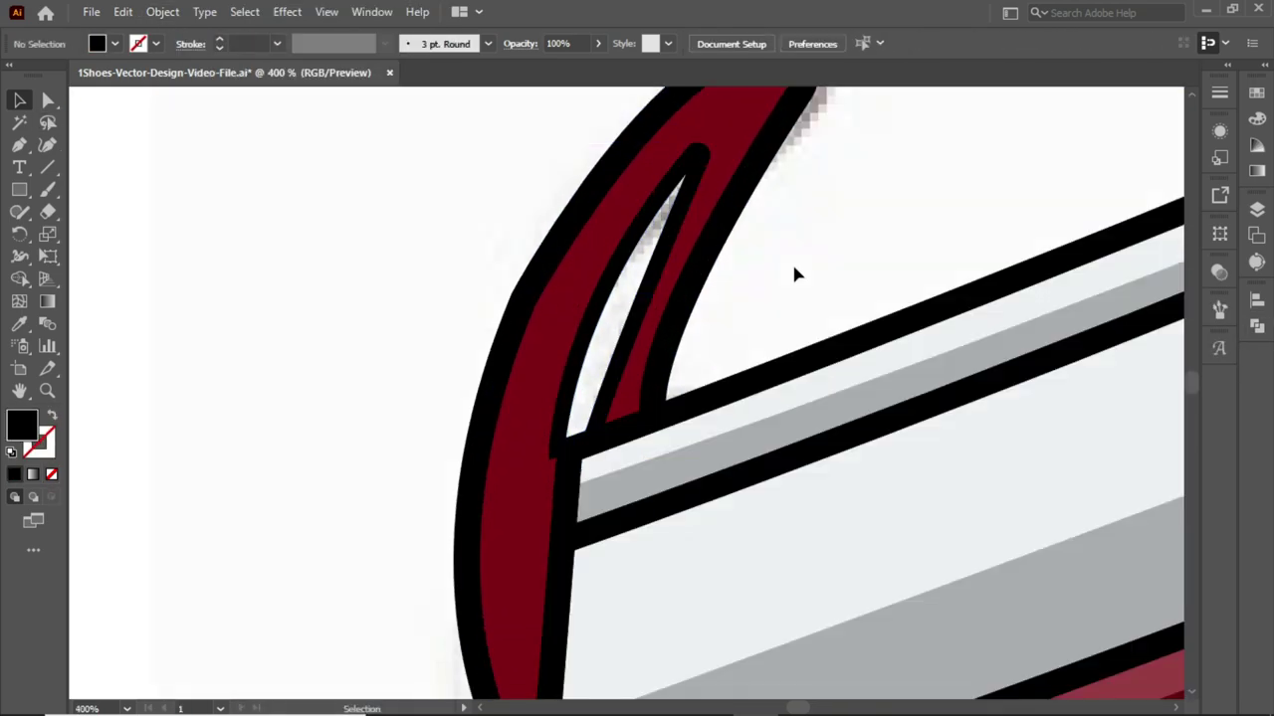
pyautogui.click(557, 458)
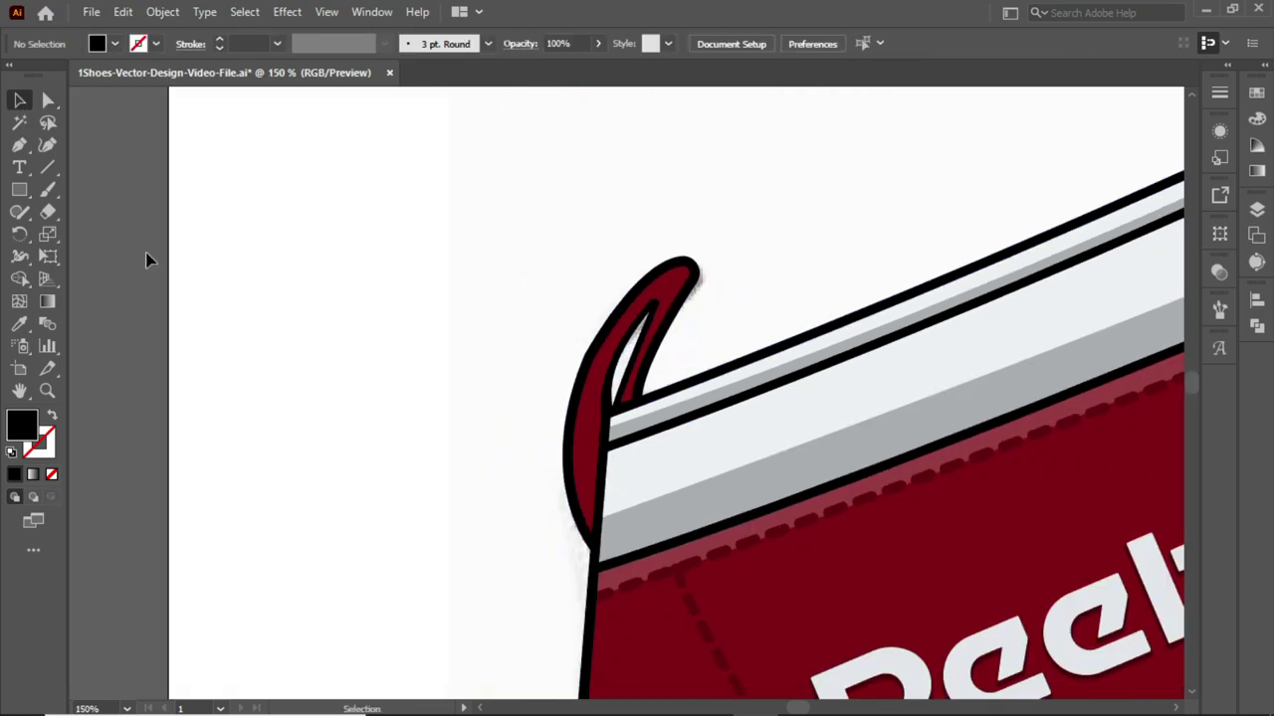
pyautogui.doubleClick(233, 426)
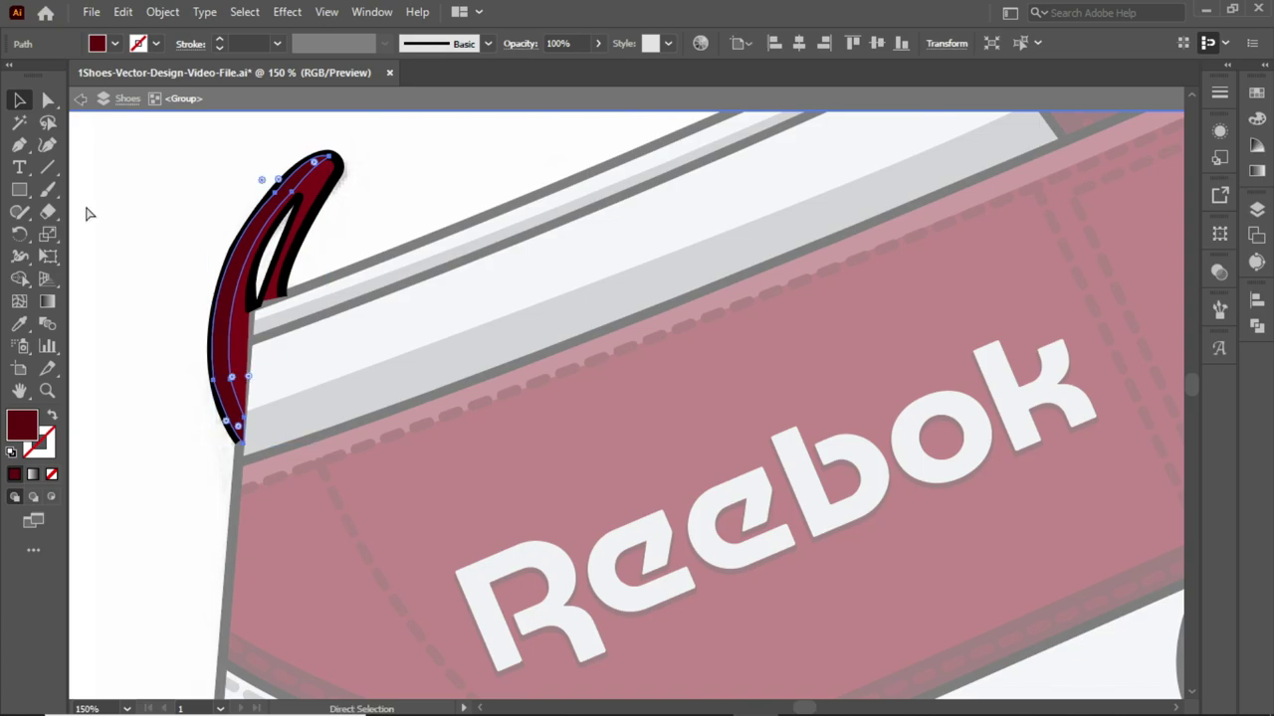
pyautogui.doubleClick(93, 239)
pyautogui.hotkey('ctrl', '0')
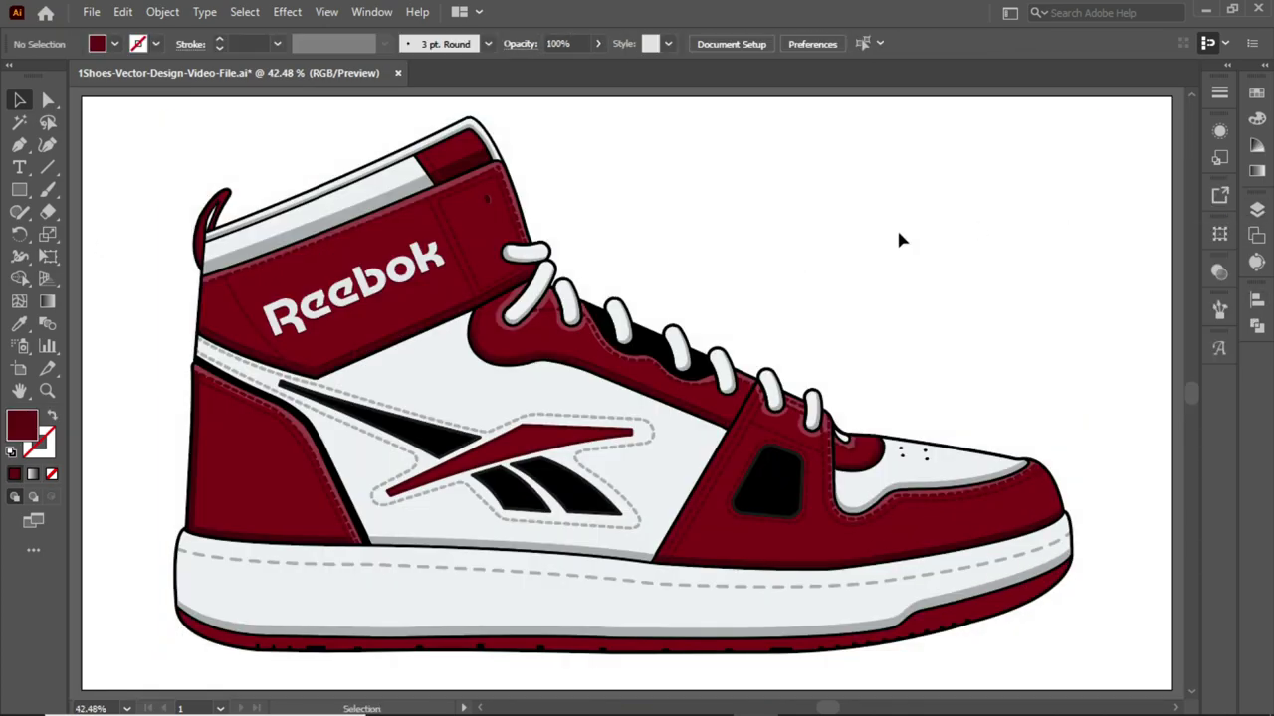
# - Scale the whole shoe down and draw a thin flat ellipse under the sole
pyautogui.hotkey('ctrl', 'a')
pyautogui.moveTo(1075, 656); pyautogui.dragTo(930, 537)
pyautogui.click(995, 616)
pyautogui.moveTo(19, 189); pyautogui.dragTo(74, 234)
pyautogui.moveTo(319, 530); pyautogui.dragTo(901, 540)
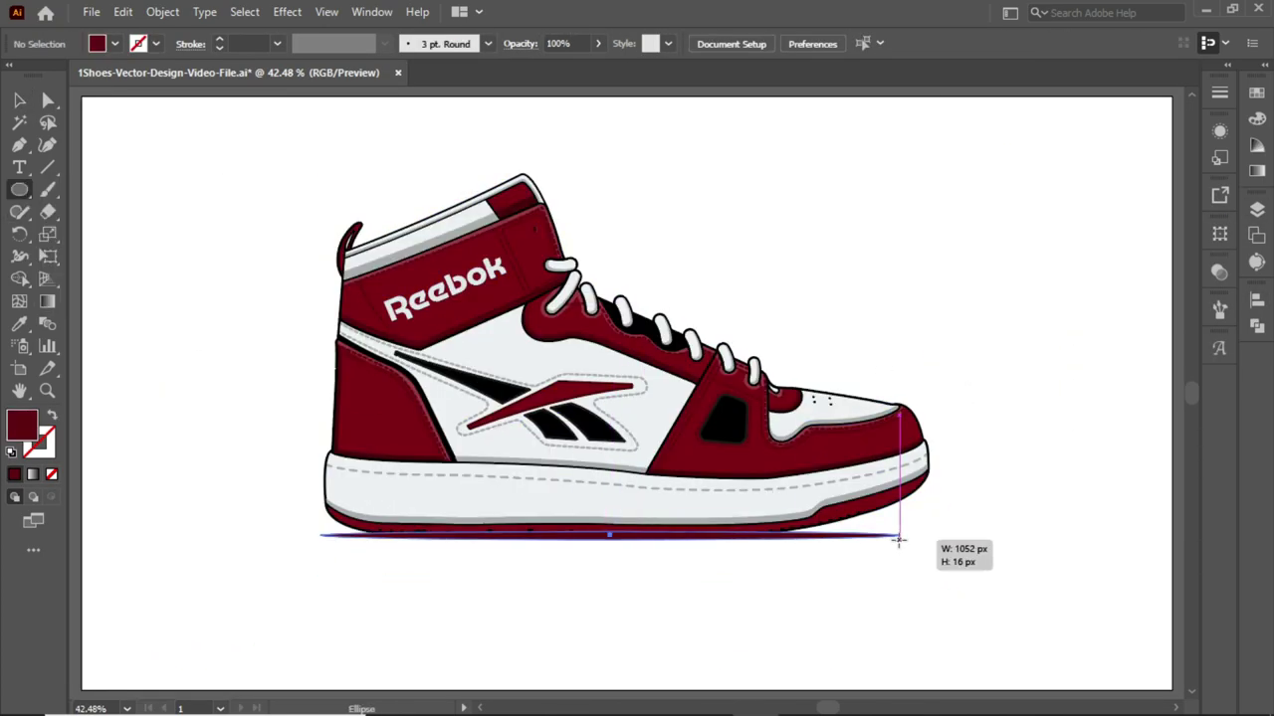
# - Make the ellipse a black ground shadow, stretch it taller and send it behind the shoe
pyautogui.scroll(3, 615, 542)
pyautogui.scroll(3, 617, 412)
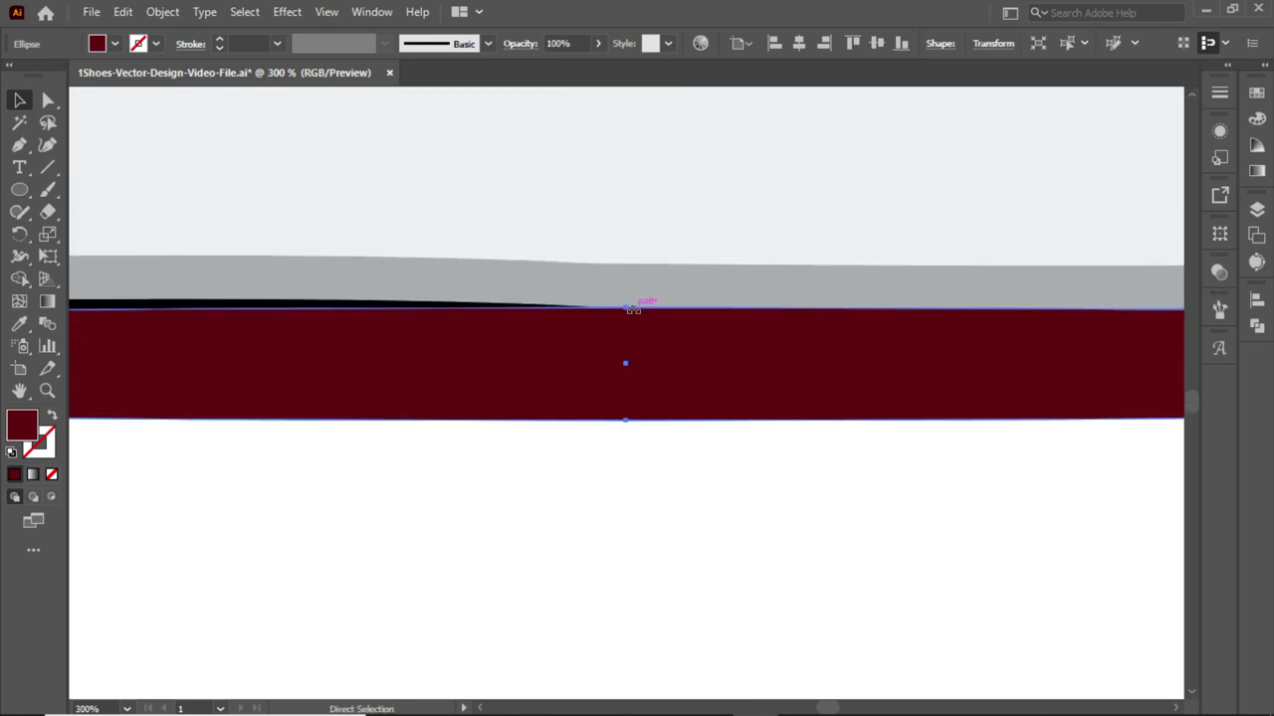
pyautogui.scroll(-6, 625, 364)
pyautogui.hotkey('ctrl', 'shift', 'a')
pyautogui.moveTo(977, 393); pyautogui.dragTo(986, 364)
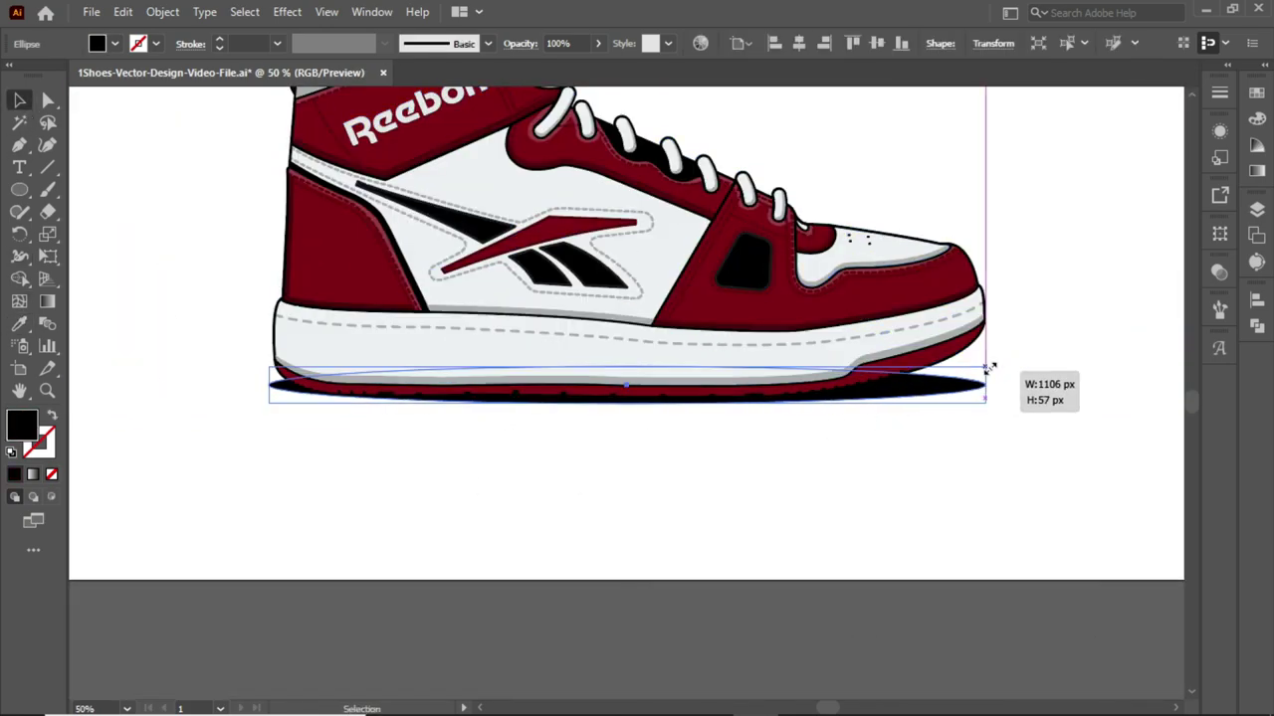
pyautogui.hotkey('ctrl', 'shift', '[')
pyautogui.hotkey('ctrl', 'a')
pyautogui.hotkey('ctrl', '0')
pyautogui.hotkey('ctrl', 'shift', 'a')
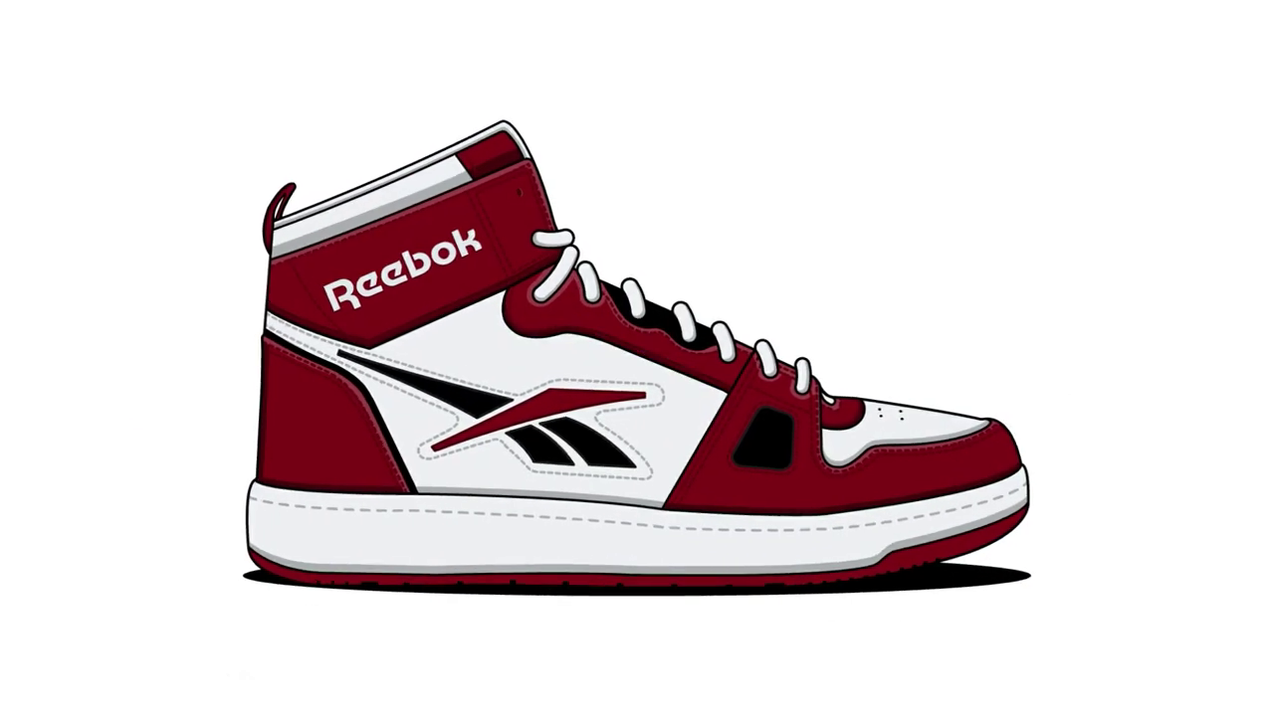